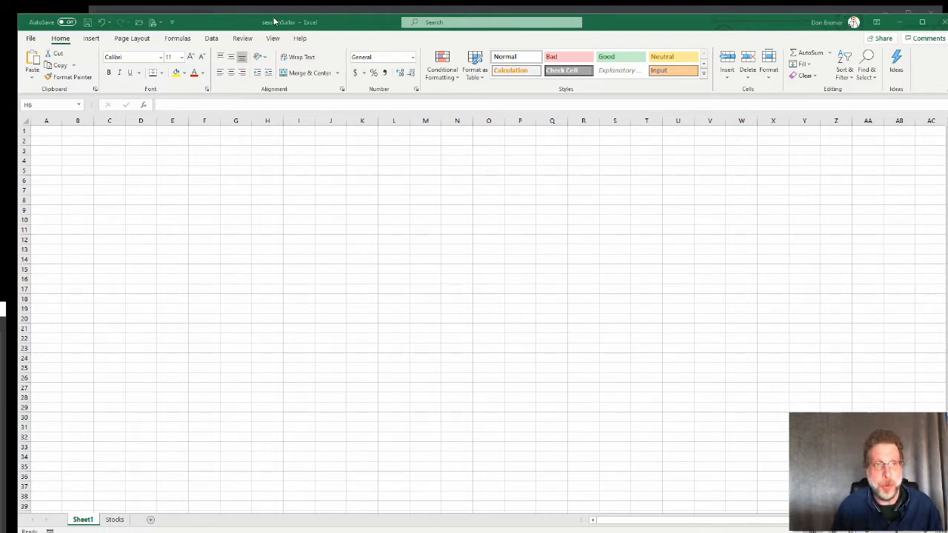
# - Uncover the desktop, look through the files in the Session 5 folder, and return to the maximized workbook
pyautogui.moveTo(276, 21); pyautogui.dragTo(315, 95)
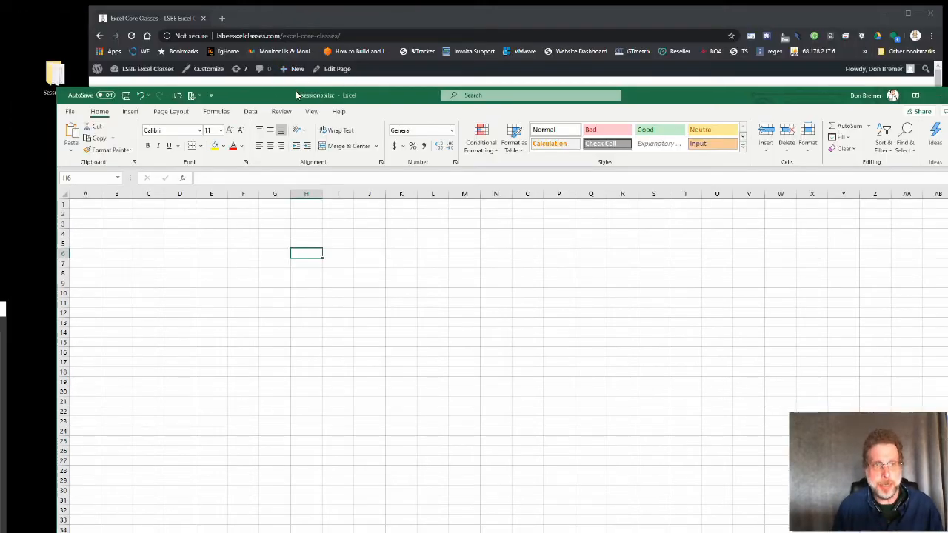
pyautogui.click(885, 13)
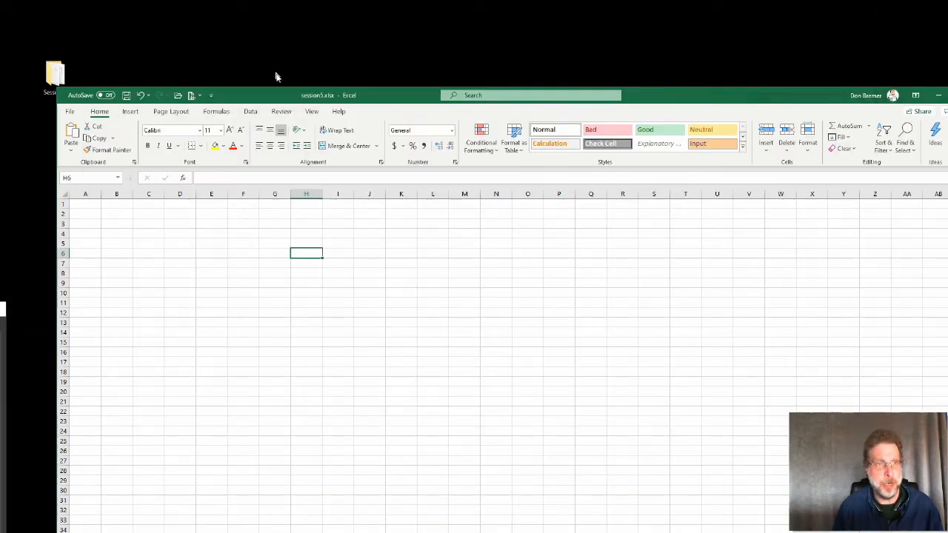
pyautogui.moveTo(304, 97); pyautogui.dragTo(366, 55)
pyautogui.doubleClick(54, 76)
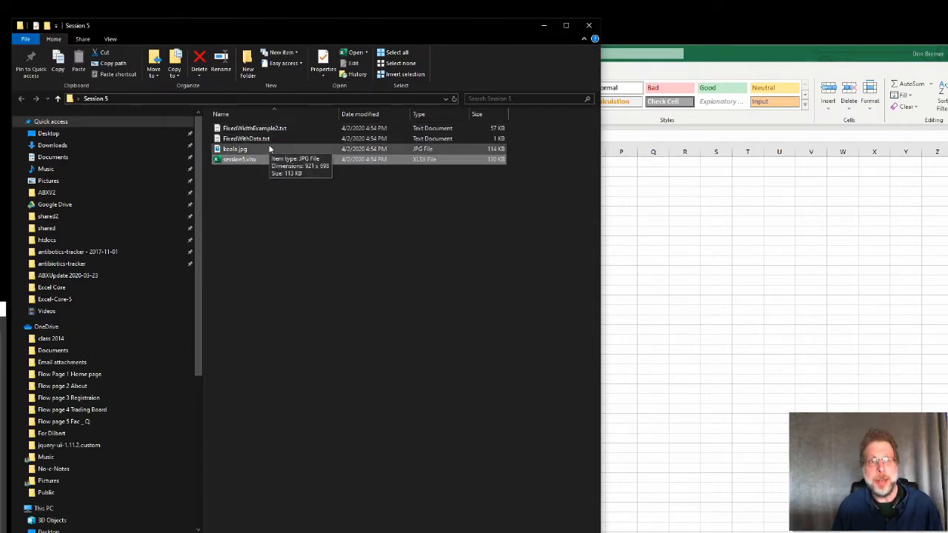
pyautogui.click(540, 27)
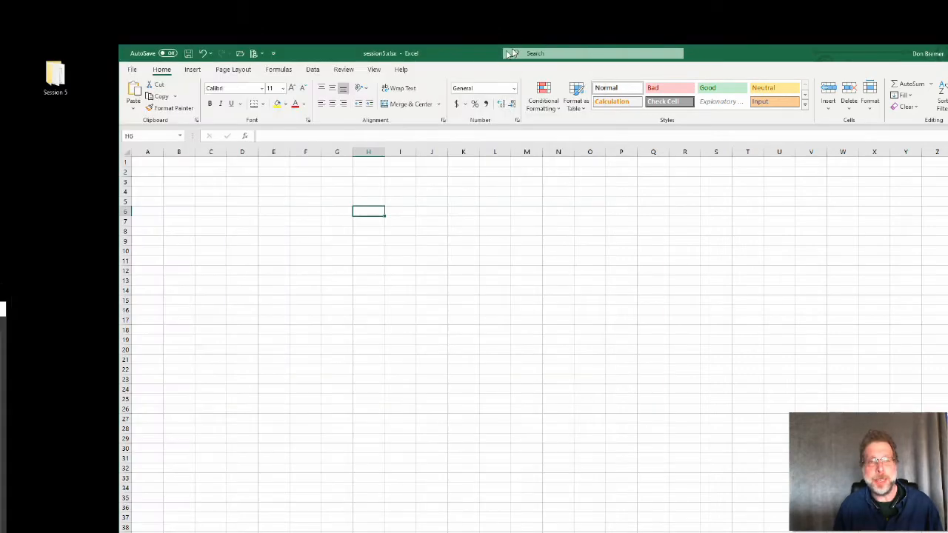
pyautogui.doubleClick(463, 57)
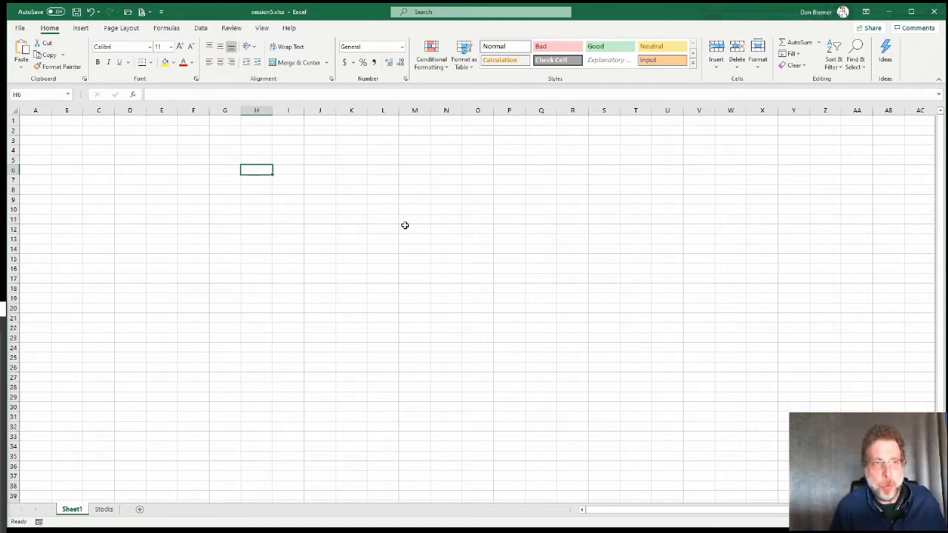
# - Open FixedWithData.txt from the Session 5 folder, with the file filter set to All Files
pyautogui.keyDown('ctrl'); pyautogui.scroll(5, 404, 224); pyautogui.keyUp('ctrl')
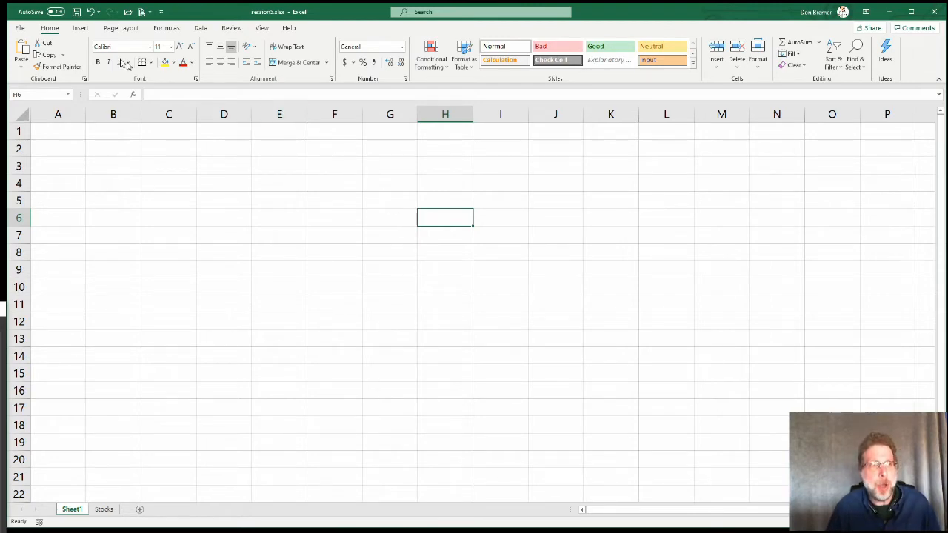
pyautogui.click(21, 28)
pyautogui.click(27, 91)
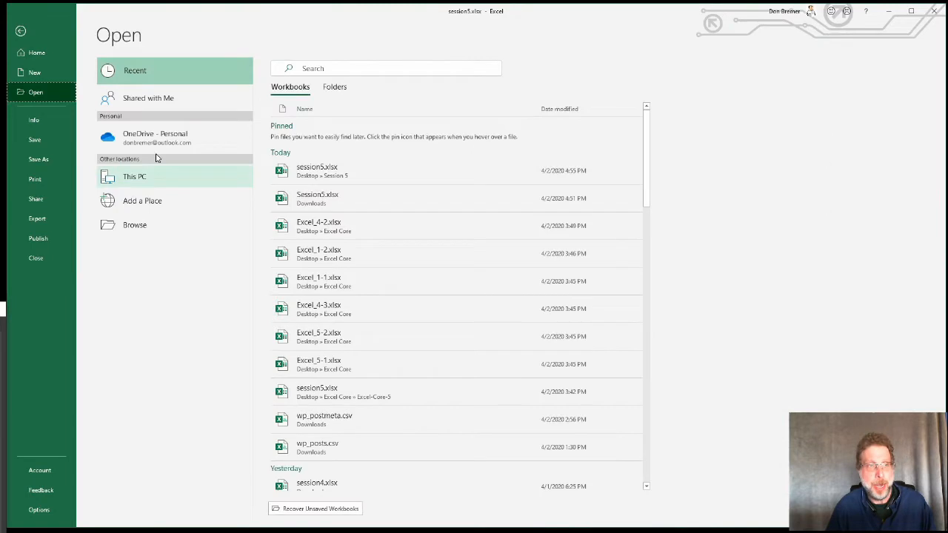
pyautogui.click(161, 226)
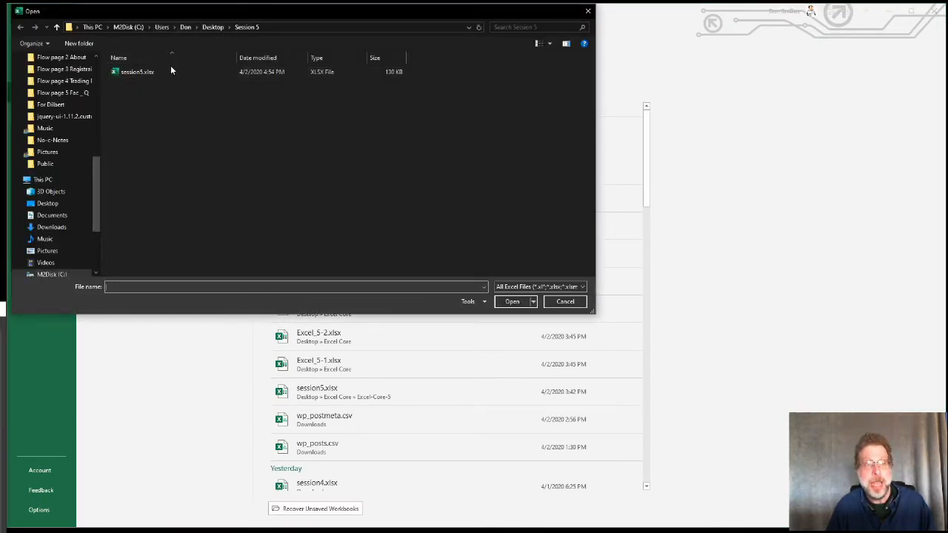
pyautogui.click(506, 287)
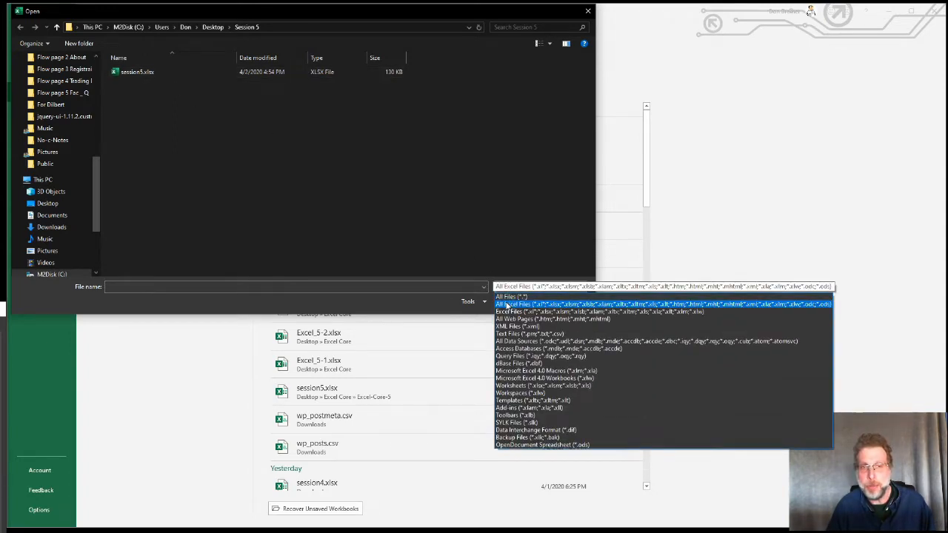
pyautogui.click(506, 298)
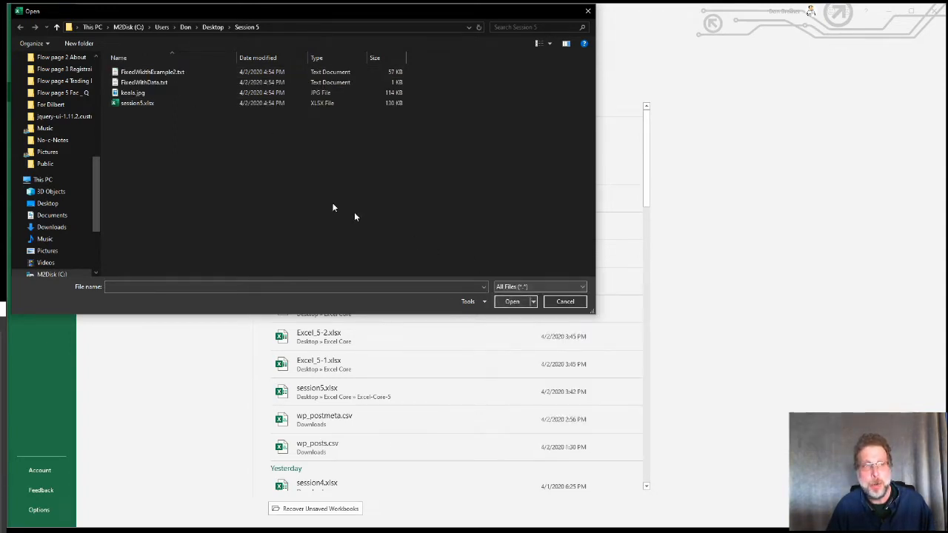
pyautogui.doubleClick(134, 84)
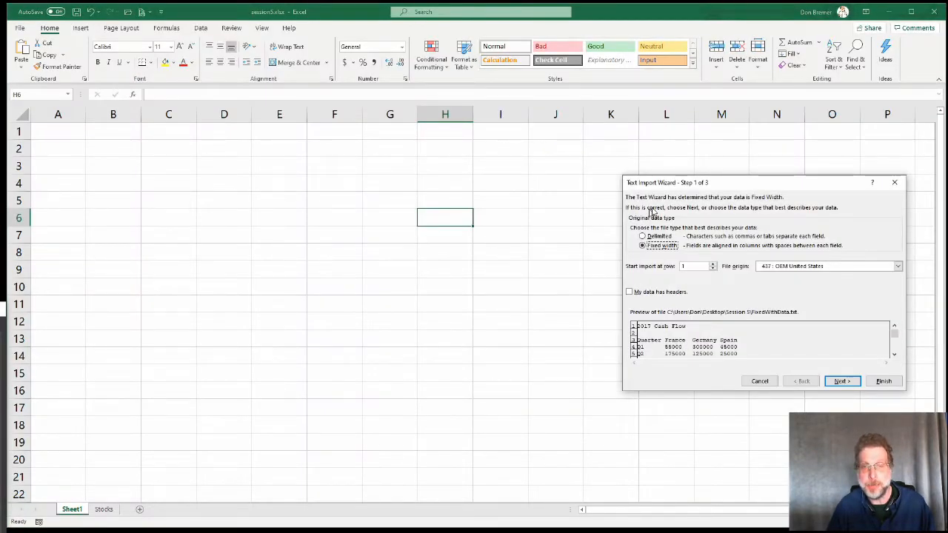
# - Import the text as fixed width, moving the first column break to about position 40 and keeping the General column format
pyautogui.moveTo(680, 184); pyautogui.dragTo(425, 159)
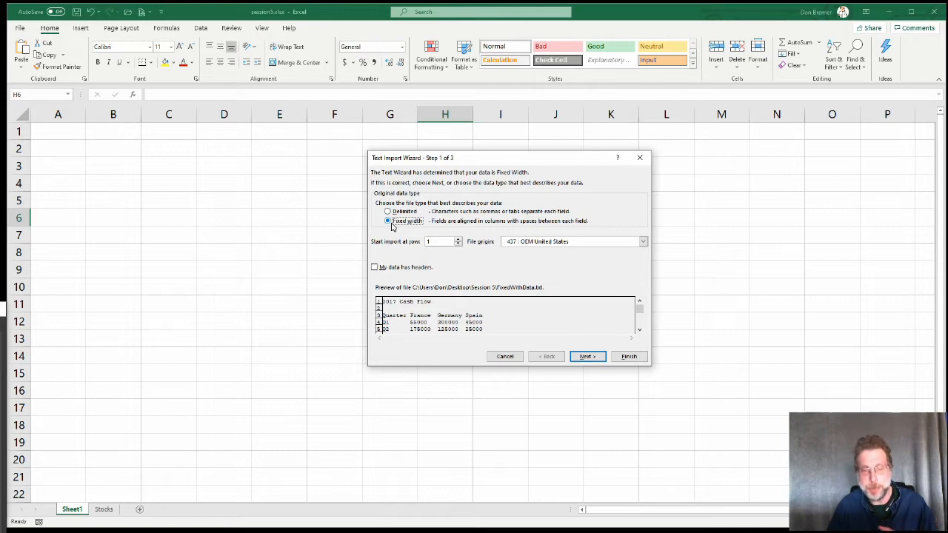
pyautogui.click(600, 358)
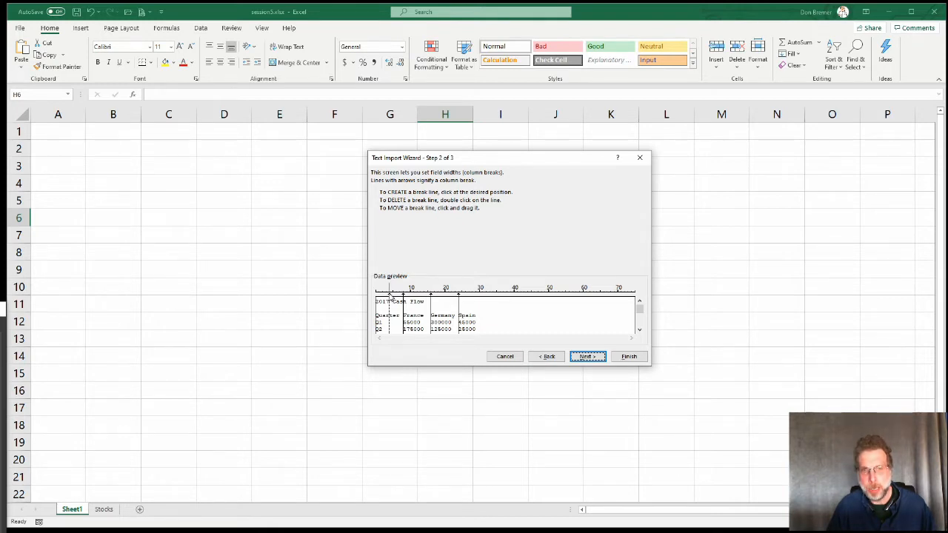
pyautogui.moveTo(390, 297); pyautogui.dragTo(516, 300)
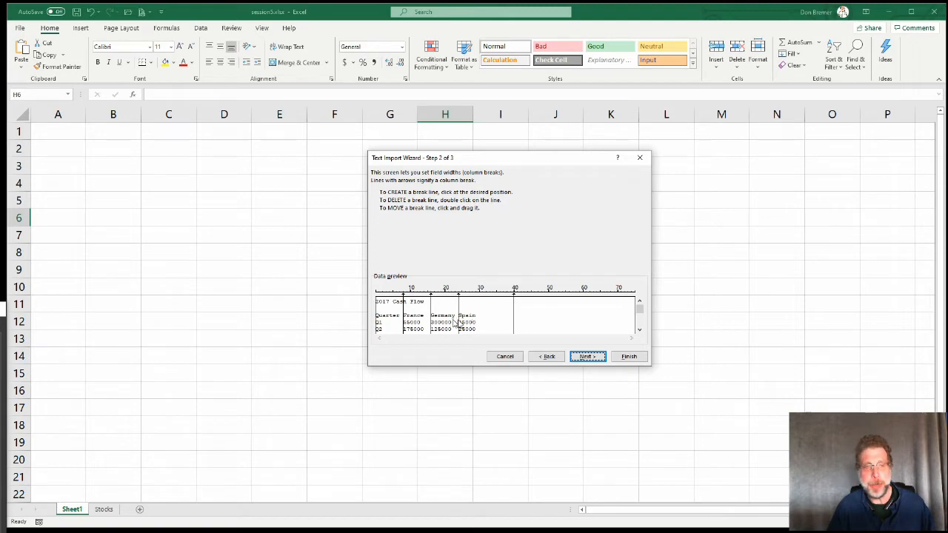
pyautogui.click(572, 357)
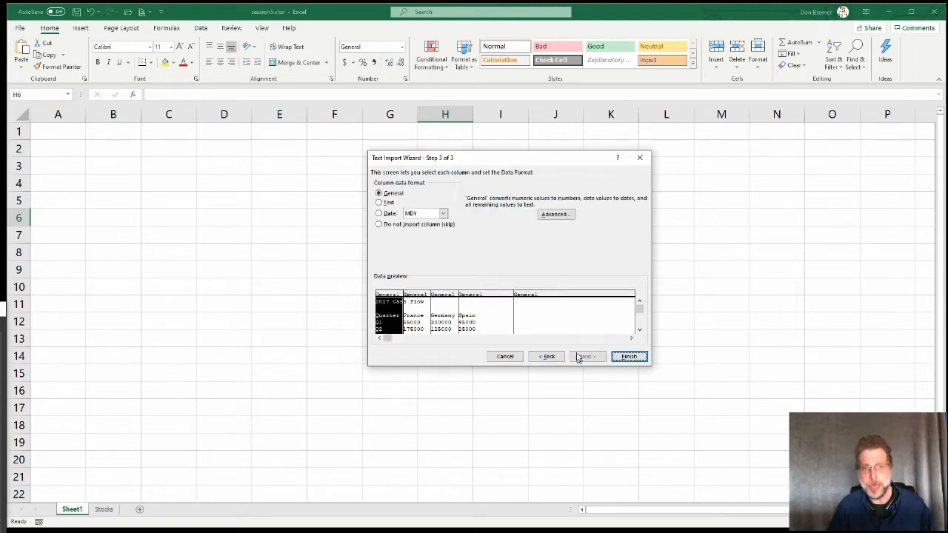
pyautogui.click(628, 357)
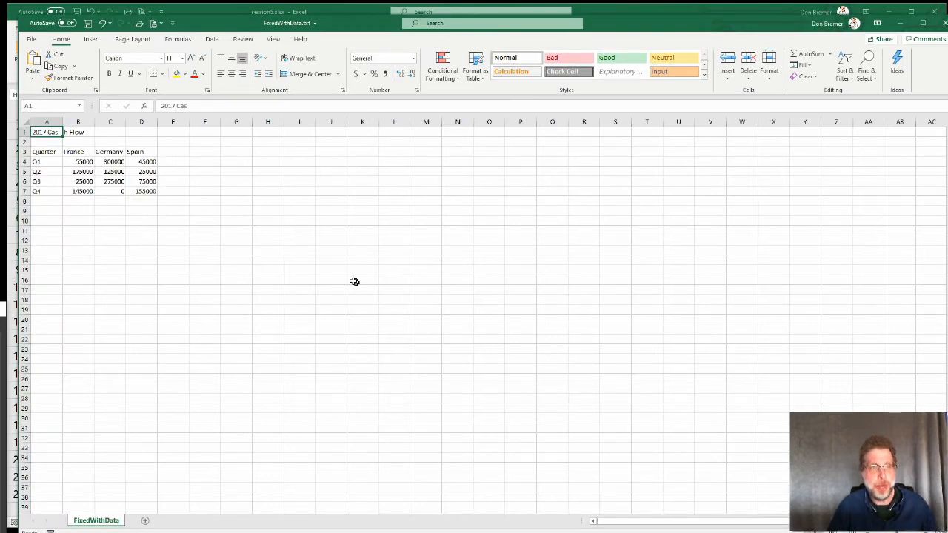
# - Repair the split title by clearing B1 and completing A1 as "2017 Cash Flow"
pyautogui.scroll(6, 230, 233)
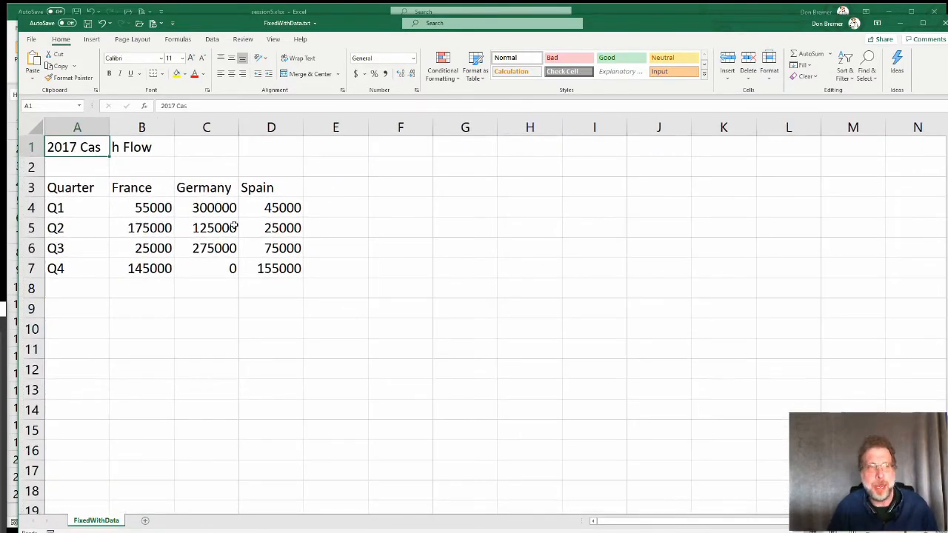
pyautogui.click(136, 148)
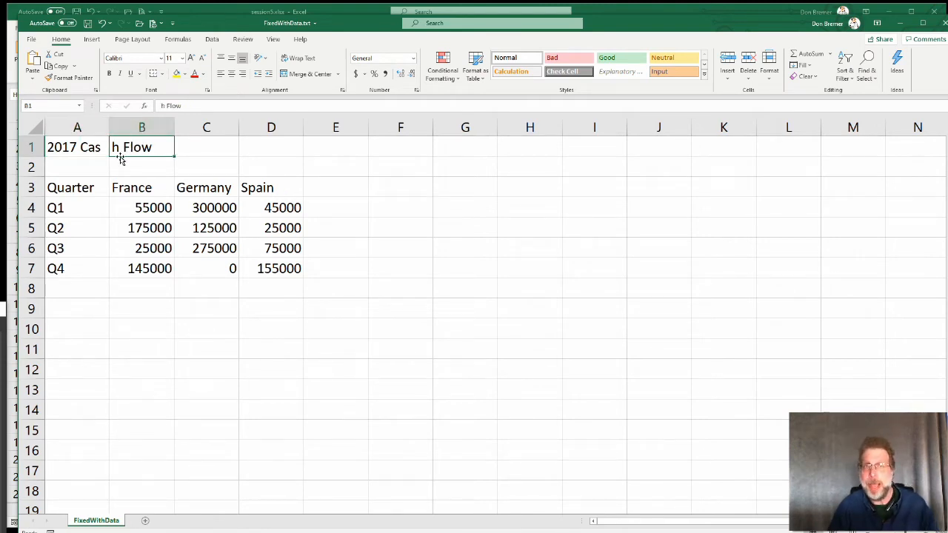
pyautogui.moveTo(158, 105); pyautogui.dragTo(190, 105)
pyautogui.press('BackSpace')
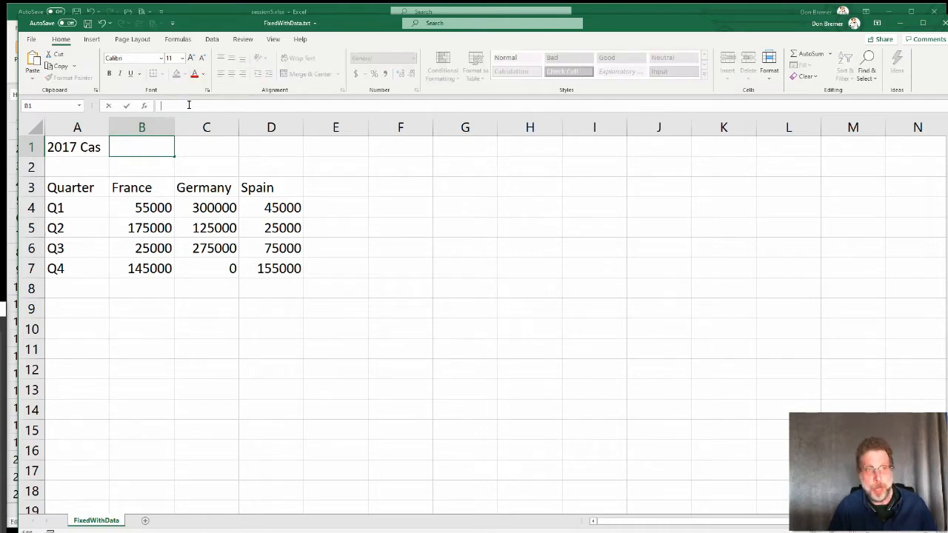
pyautogui.click(104, 147)
pyautogui.click(188, 105)
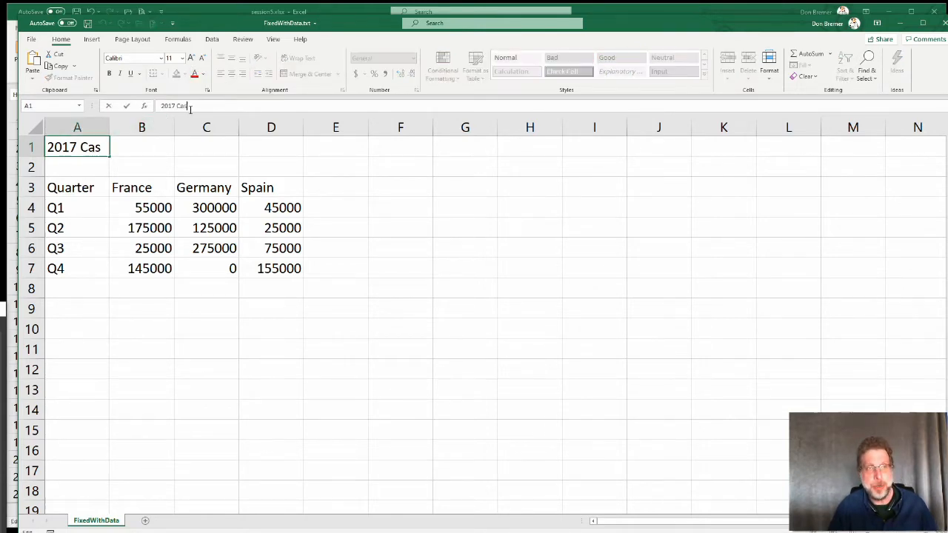
pyautogui.write('h Flow')
pyautogui.click(148, 229)
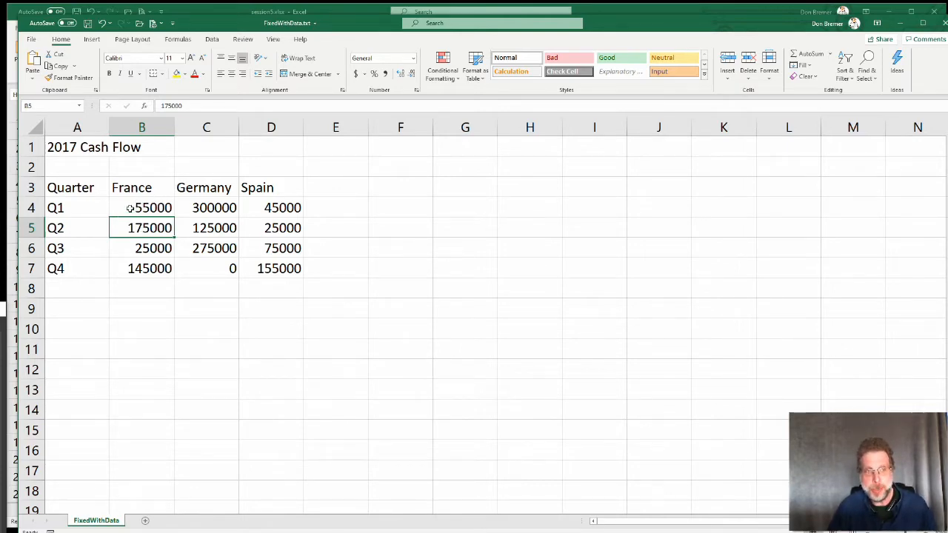
# - Apply the dollar Accounting number format to the quarterly figures in B4:D7
pyautogui.click(129, 208)
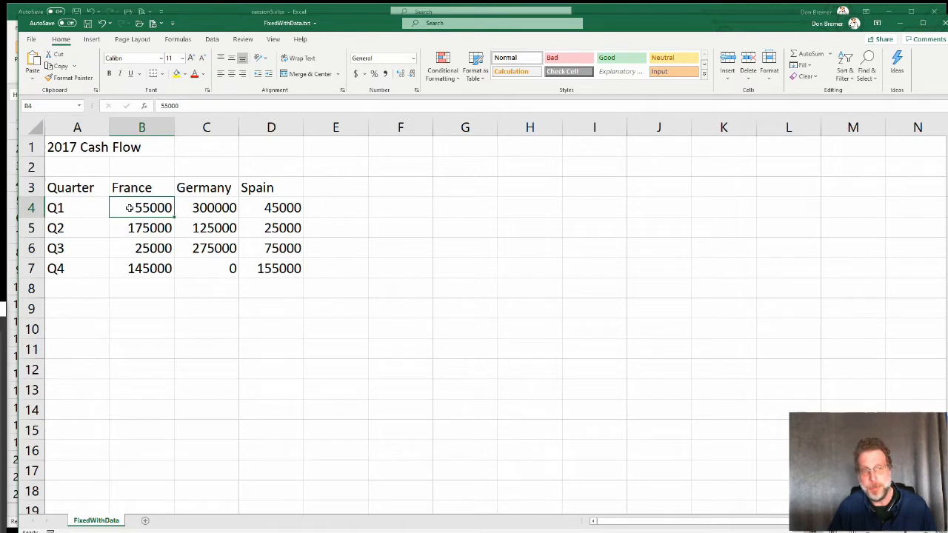
pyautogui.moveTo(129, 208); pyautogui.dragTo(249, 271)
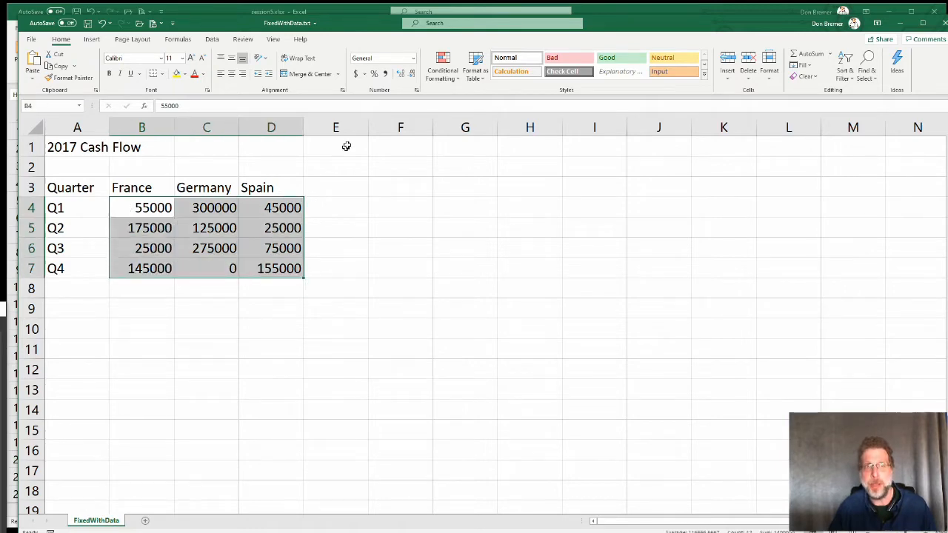
pyautogui.click(355, 73)
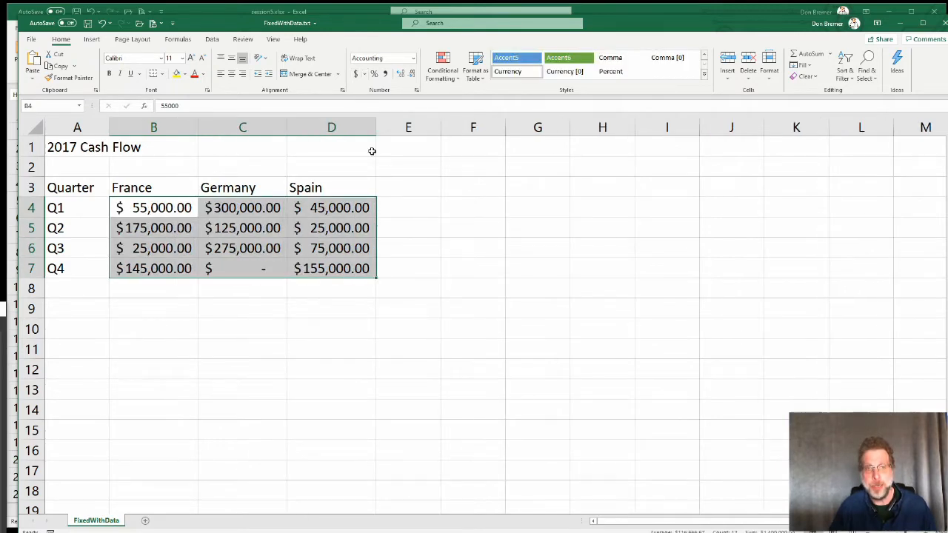
# - Add the column heading "Totals" in E3, beside Spain
pyautogui.click(404, 190)
pyautogui.write('Totals')
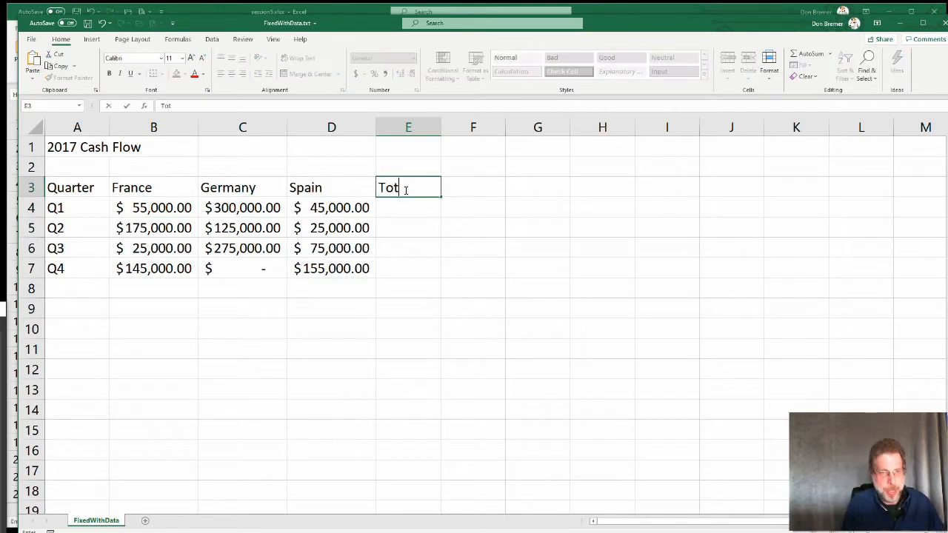
pyautogui.press('Return')
# - Add the row label "Totals" in A8, below Q4
pyautogui.press('Down')
pyautogui.press('Down')
pyautogui.press('Down')
pyautogui.press('Down')
pyautogui.press('Down')
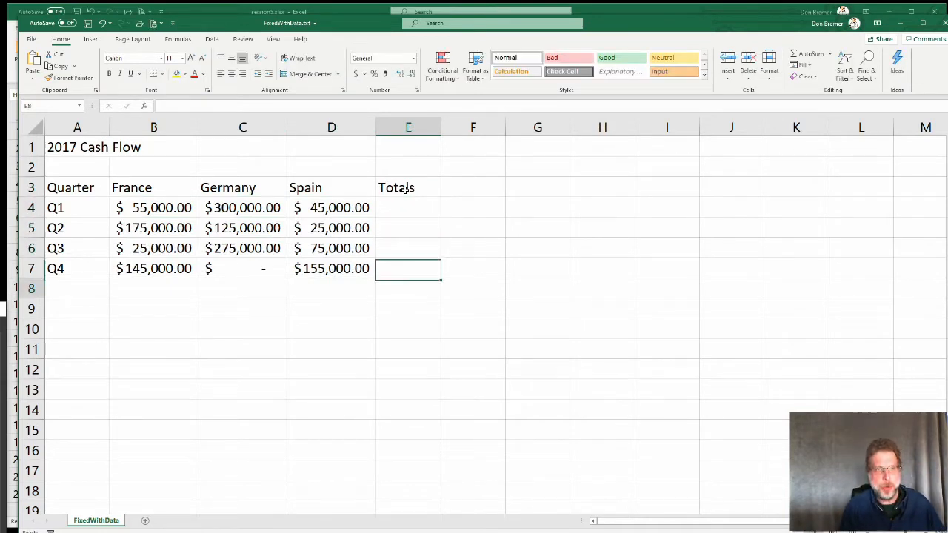
pyautogui.press('Left')
pyautogui.press('Left')
pyautogui.press('Left')
pyautogui.press('Left')
pyautogui.press('Up')
pyautogui.write('Totals')
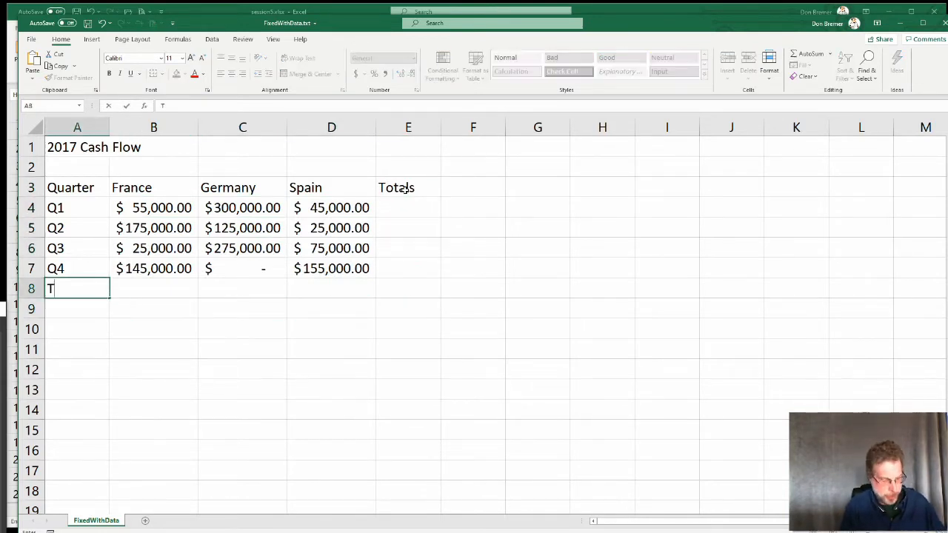
pyautogui.press('Return')
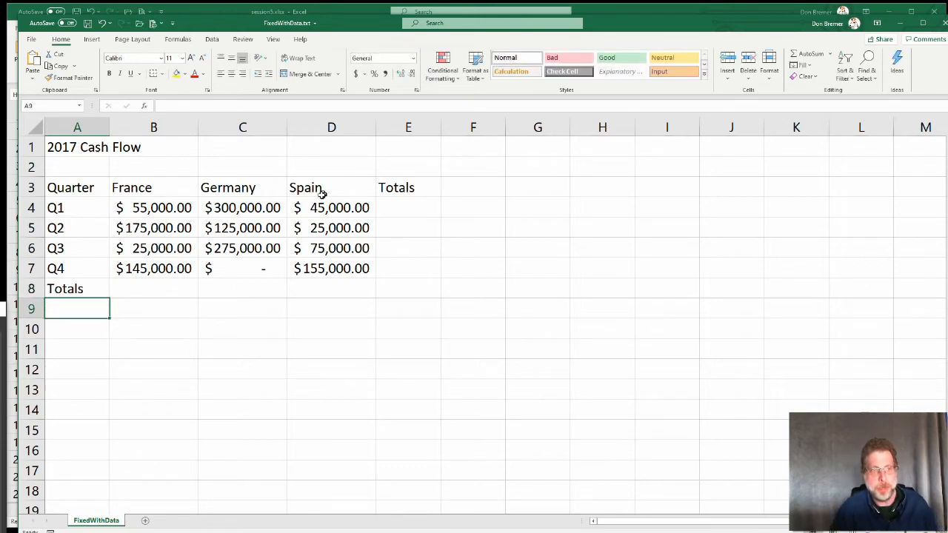
# - Sum France's four quarters in B8 with AutoSum and fill the formula across to D8
pyautogui.click(162, 290)
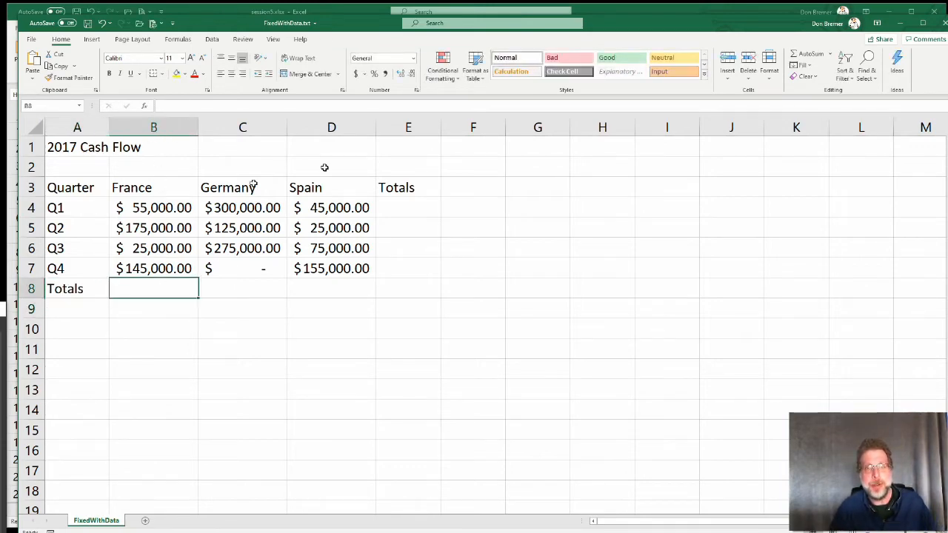
pyautogui.click(810, 54)
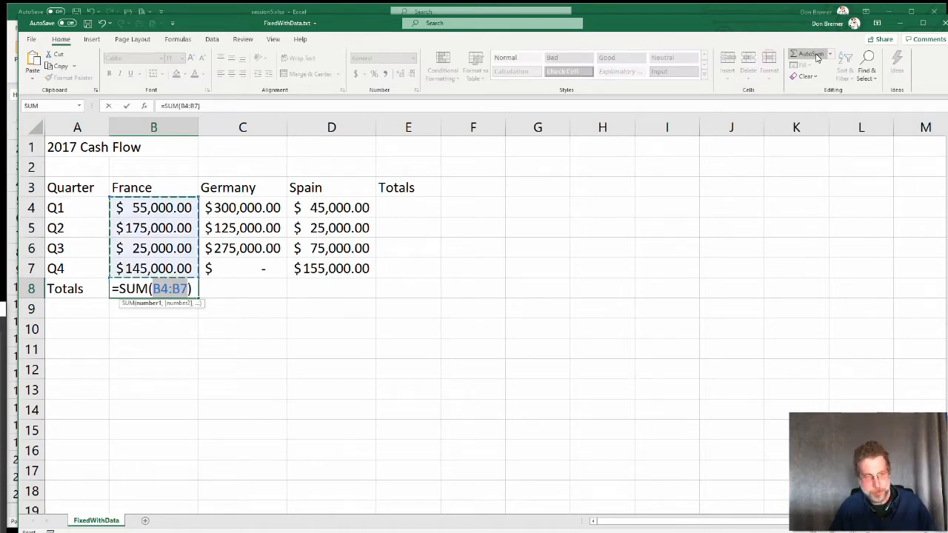
pyautogui.click(814, 57)
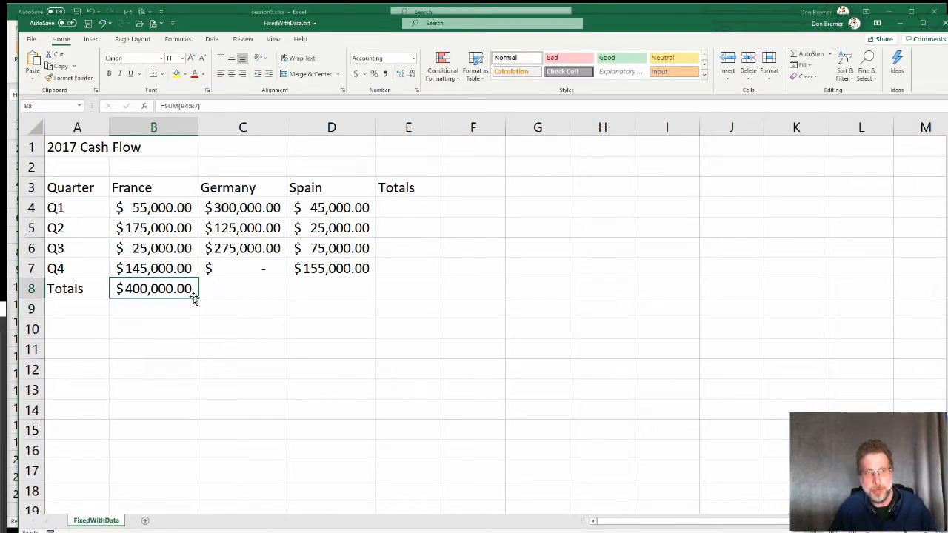
pyautogui.moveTo(199, 297); pyautogui.dragTo(409, 284)
# - Sum the Q1 row in E4 with AutoSum and fill the formula down to E8
pyautogui.click(406, 210)
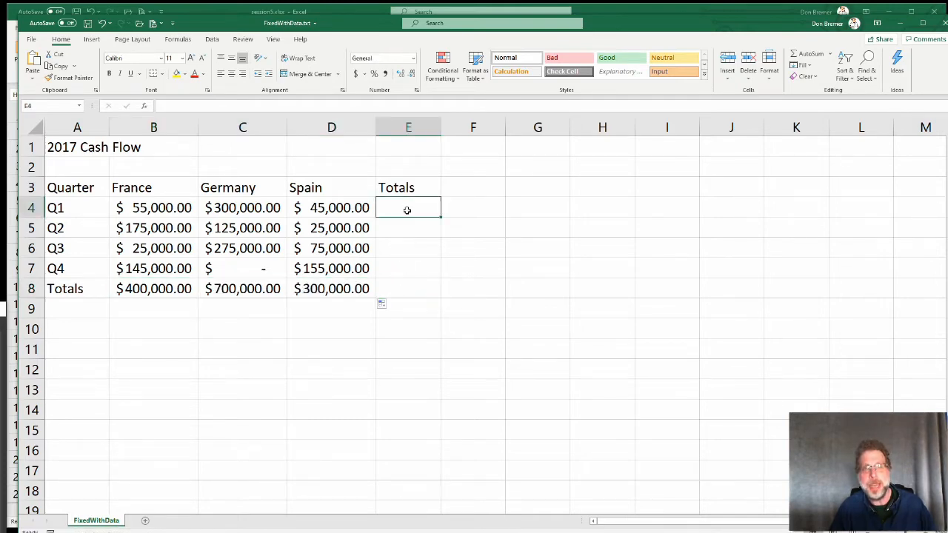
pyautogui.click(797, 56)
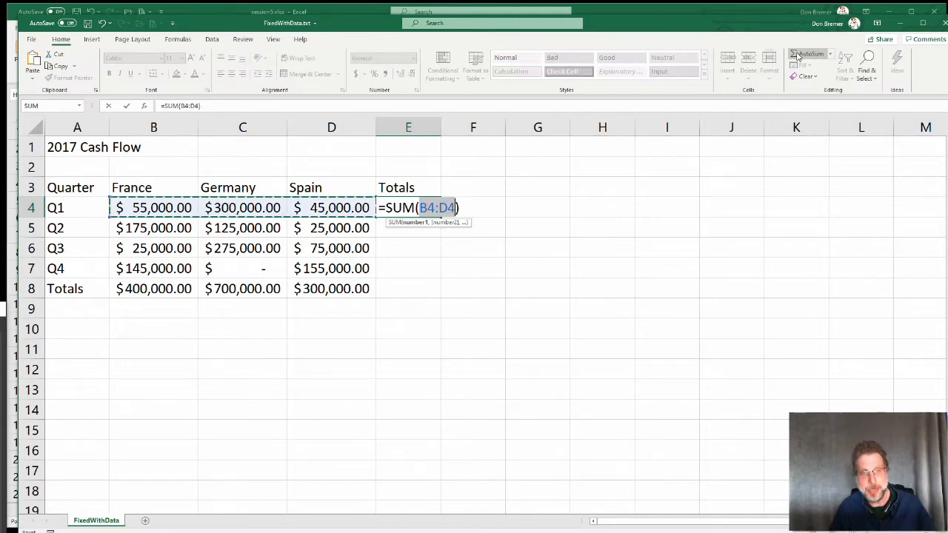
pyautogui.press('Return')
pyautogui.click(459, 207)
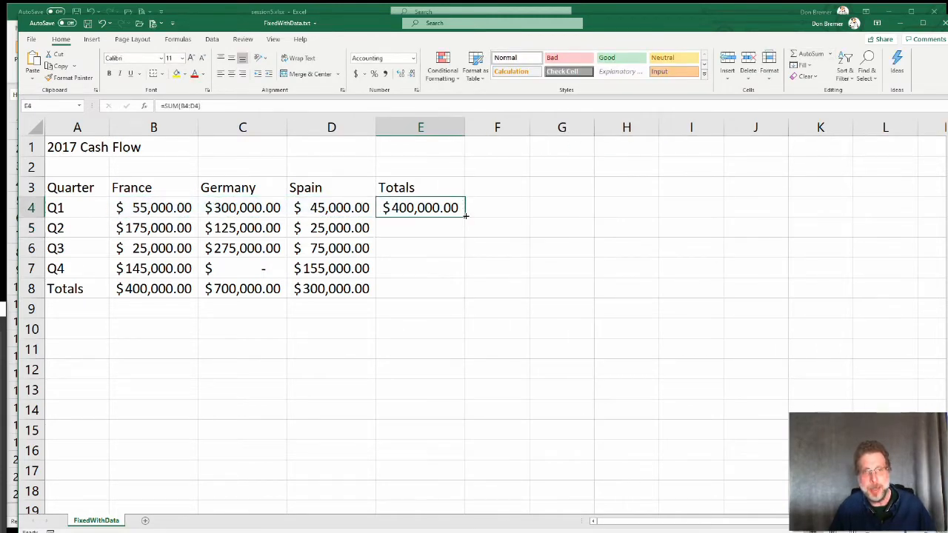
pyautogui.moveTo(464, 218); pyautogui.dragTo(449, 294)
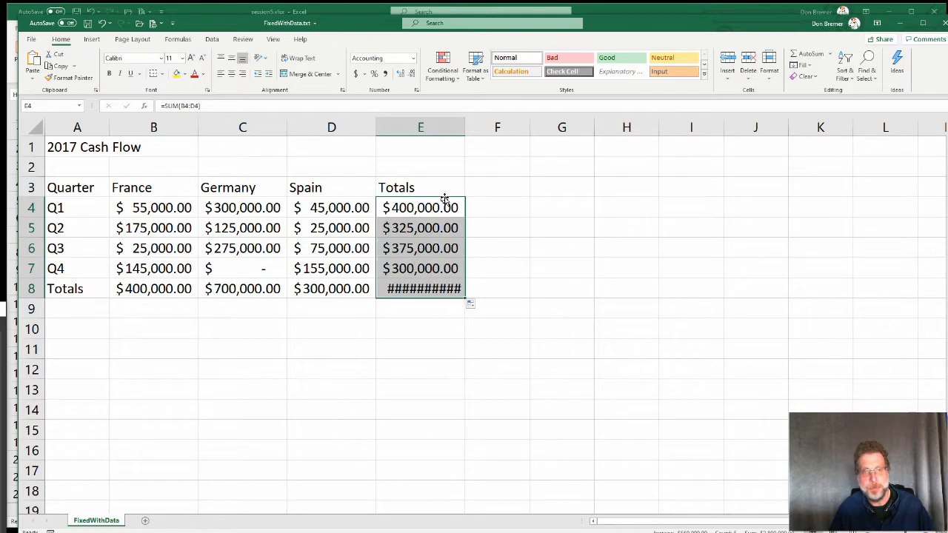
# - Autofit the width of column E to the values in the Totals column
pyautogui.doubleClick(466, 129)
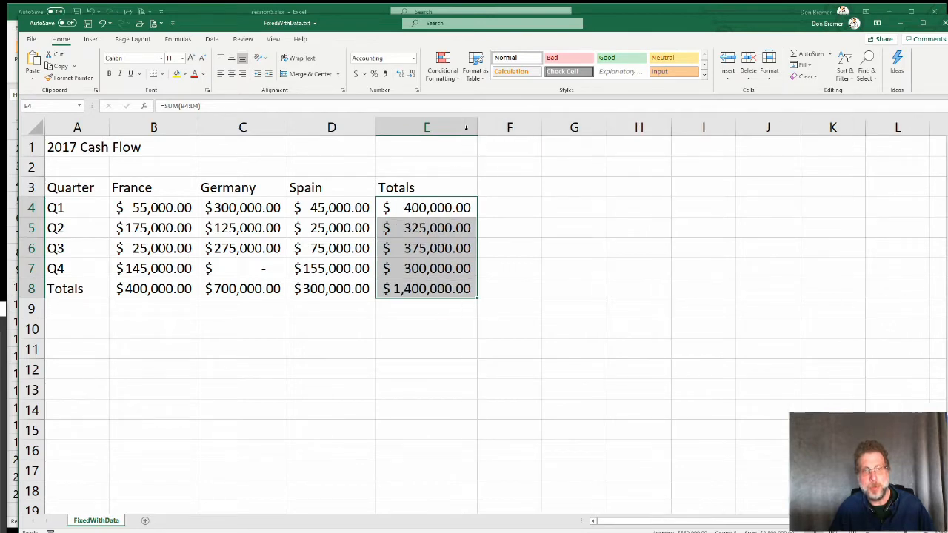
pyautogui.click(440, 263)
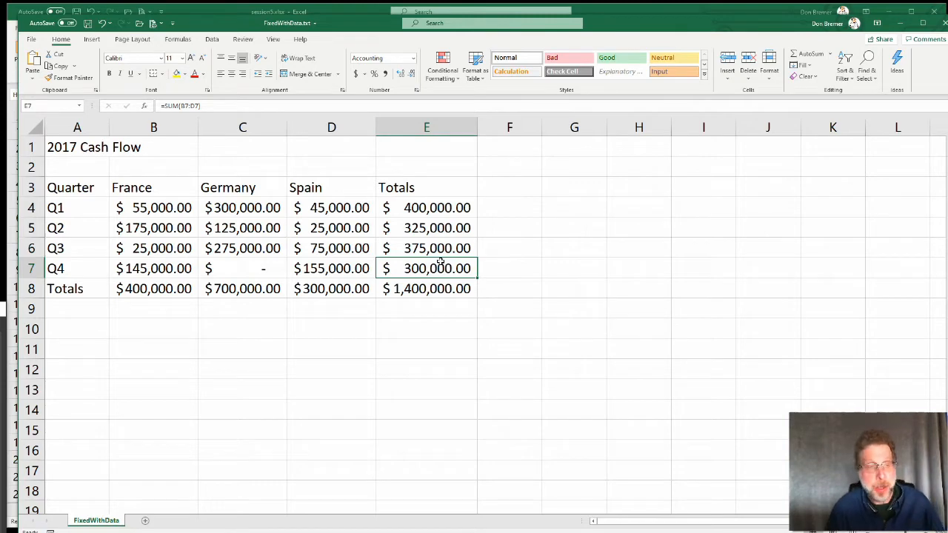
# - Rename the FixedWithData worksheet as "2017 Cash Flow"
pyautogui.doubleClick(84, 522)
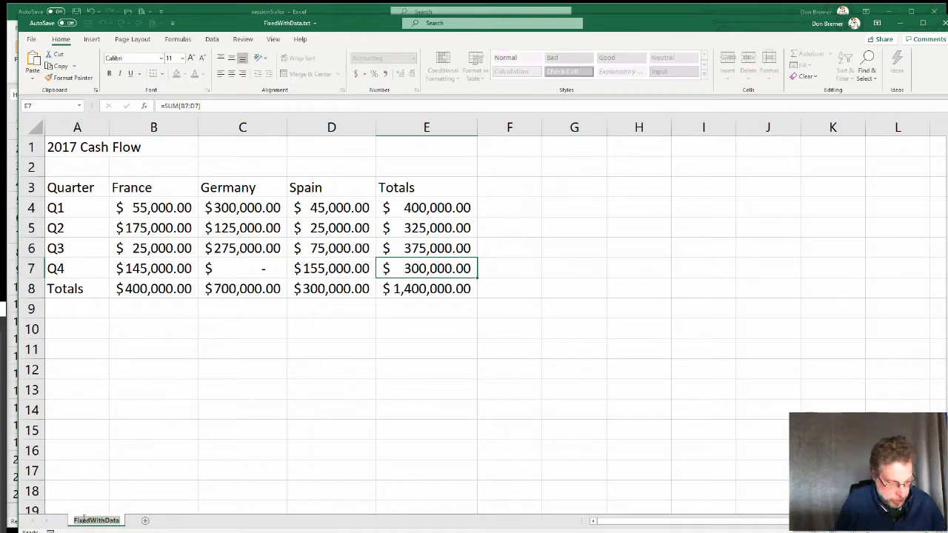
pyautogui.write('2017')
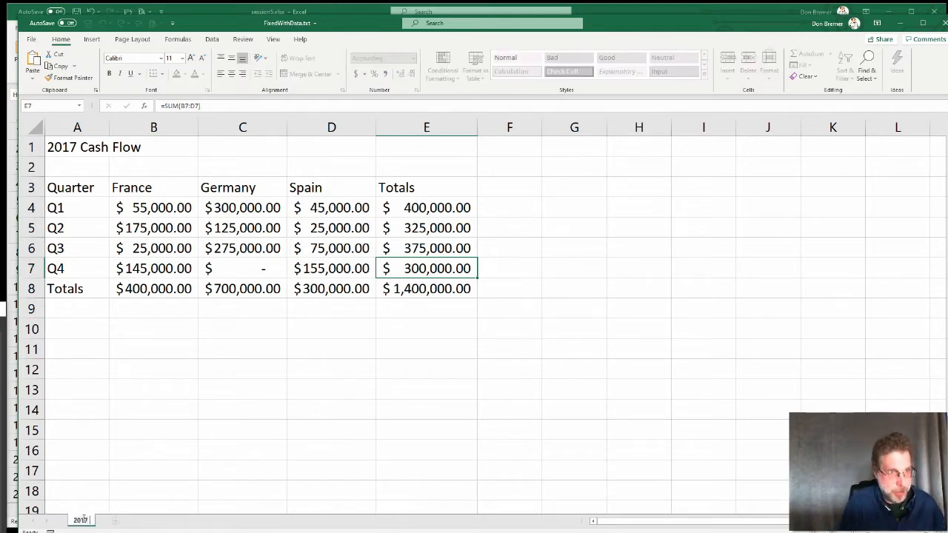
pyautogui.write(' Cash F')
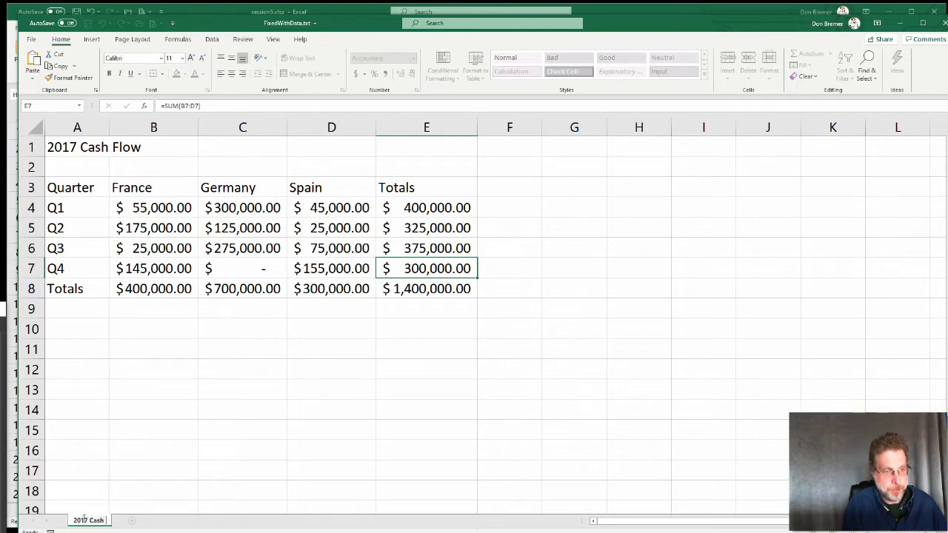
pyautogui.write('low')
pyautogui.press('Return')
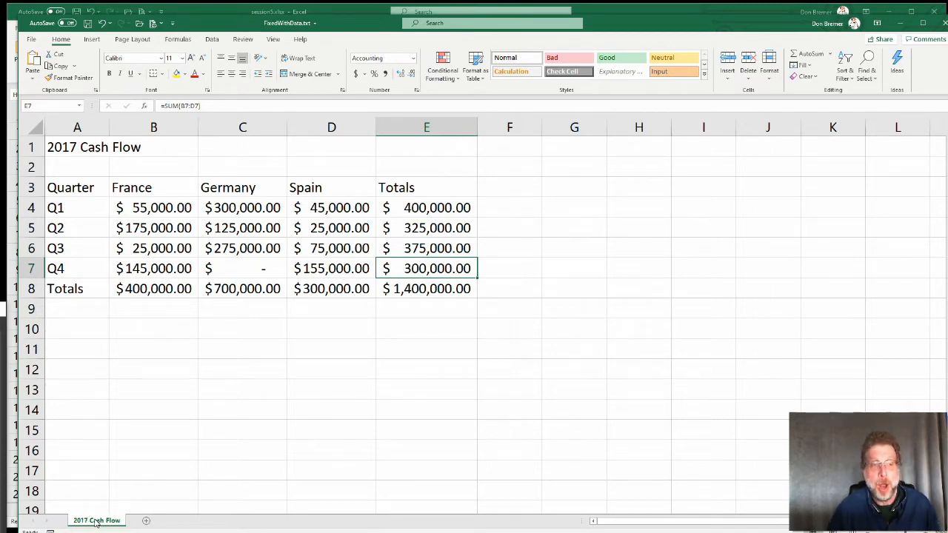
# - Shorten the workbook window and create a copy of the 2017 Cash Flow sheet at the end of the same workbook
pyautogui.rightClick(95, 522)
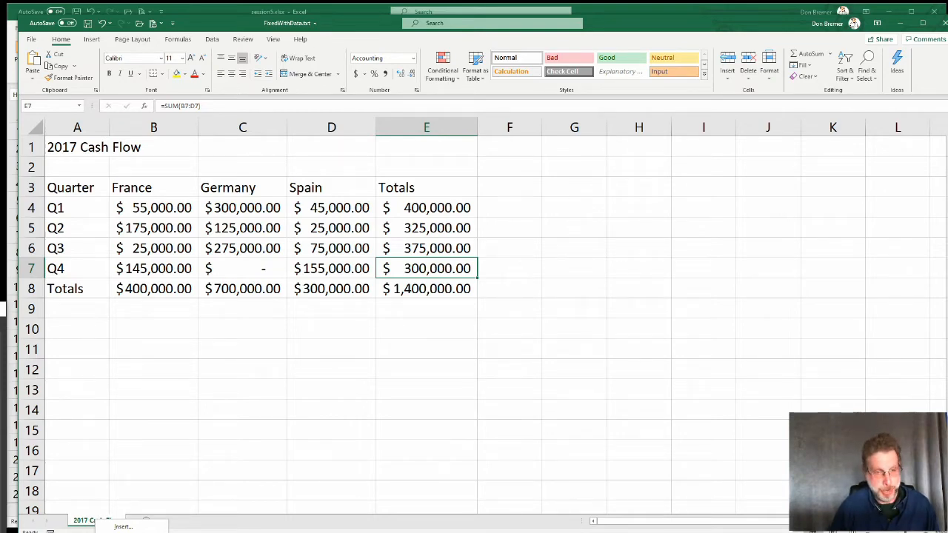
pyautogui.press('Escape')
pyautogui.moveTo(258, 532); pyautogui.dragTo(259, 453)
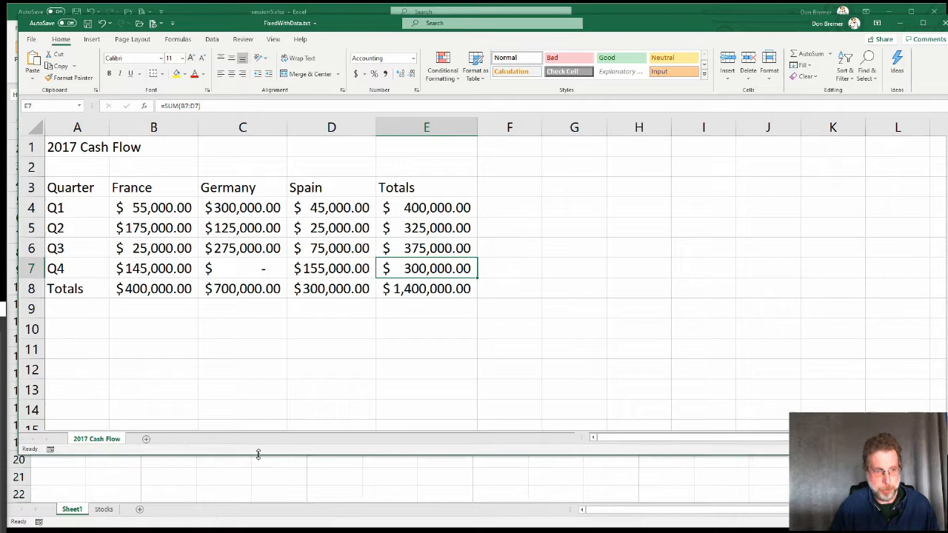
pyautogui.rightClick(99, 437)
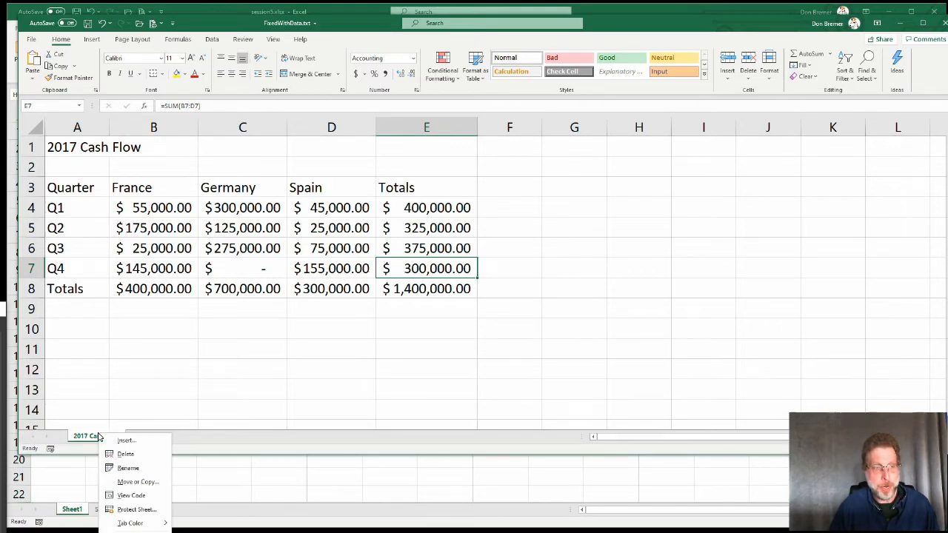
pyautogui.click(131, 482)
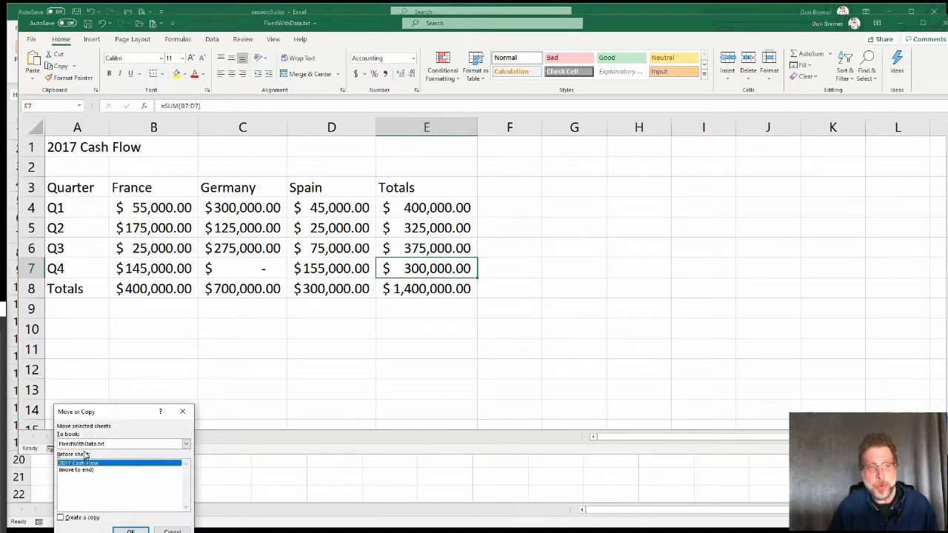
pyautogui.click(61, 518)
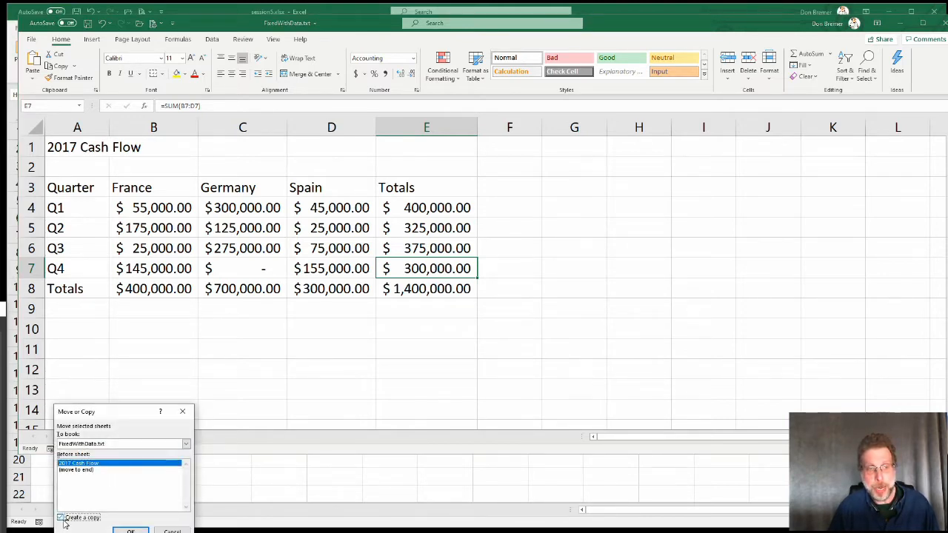
pyautogui.click(71, 469)
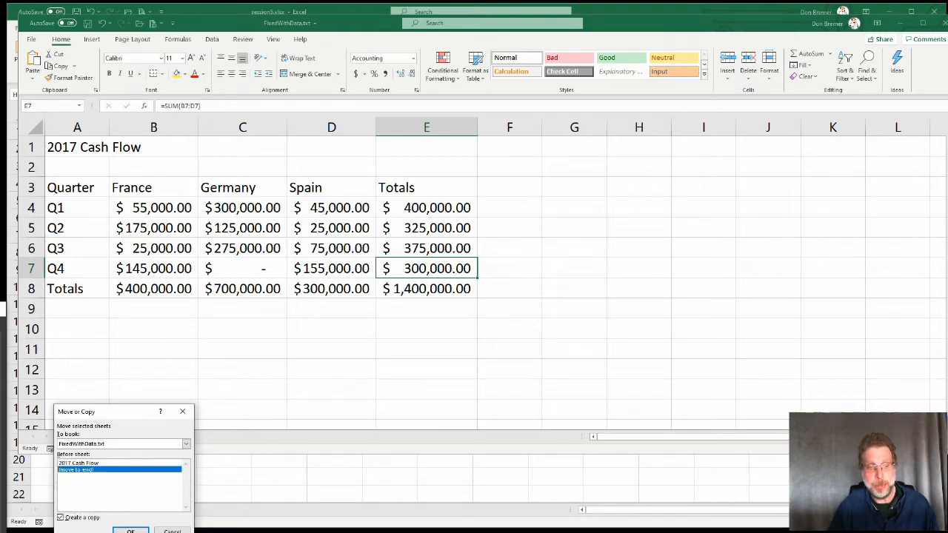
pyautogui.click(130, 530)
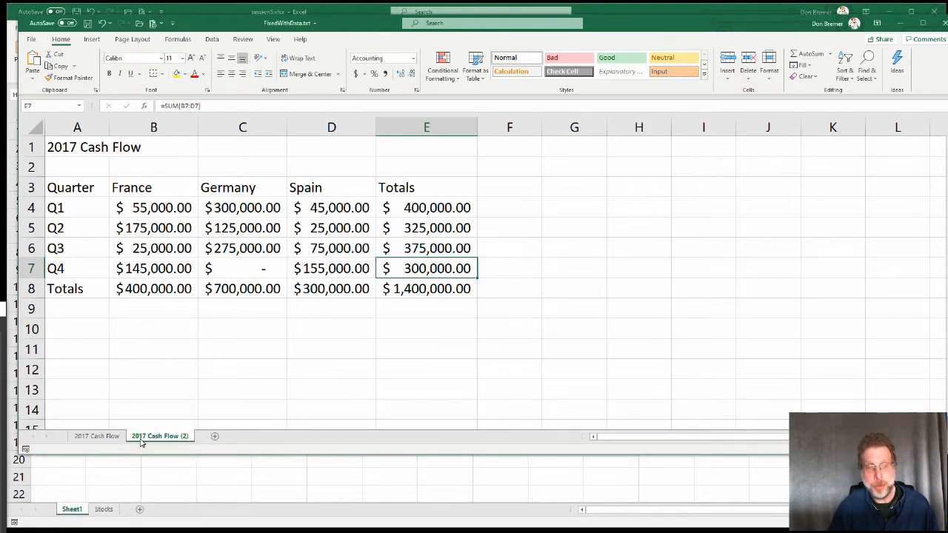
# - Rename the copied 2017 sheet as "2018 Cash Flow"
pyautogui.doubleClick(143, 437)
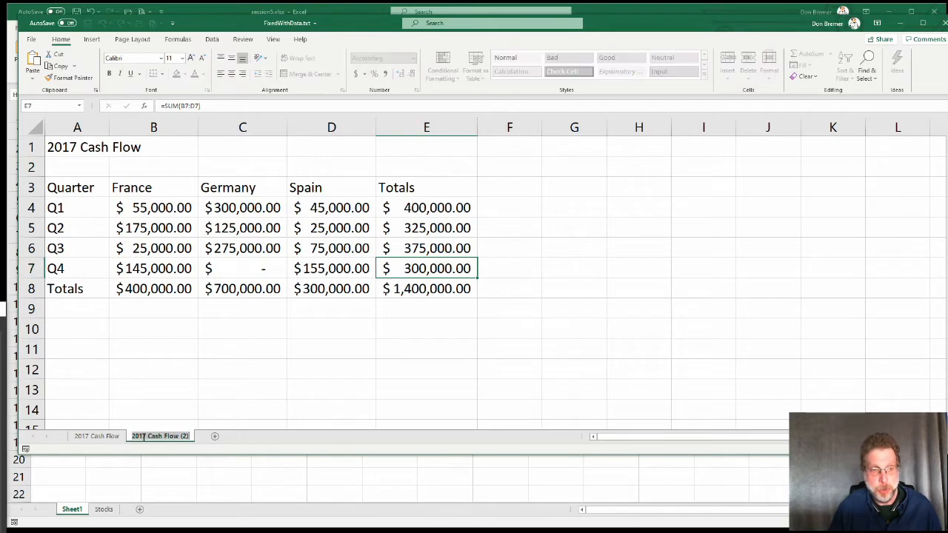
pyautogui.click(143, 437)
pyautogui.press('BackSpace')
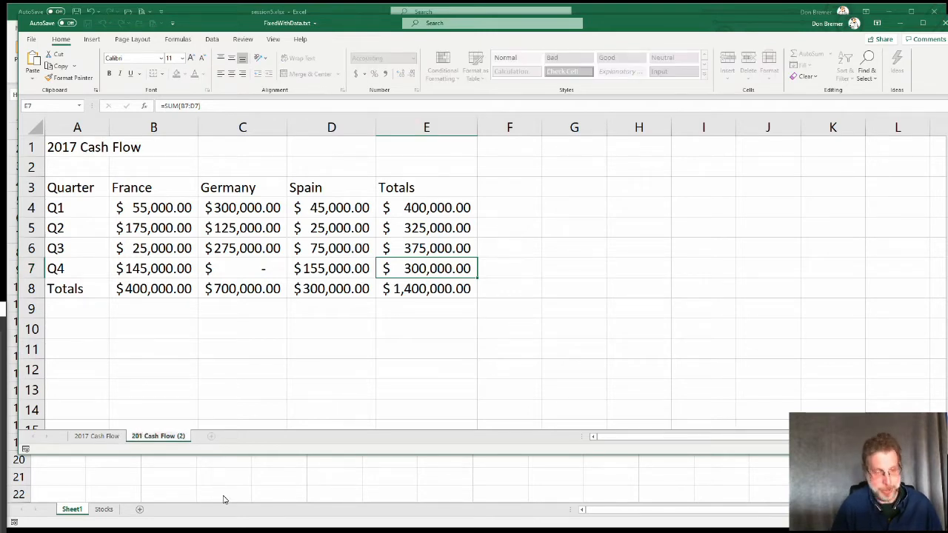
pyautogui.write('8')
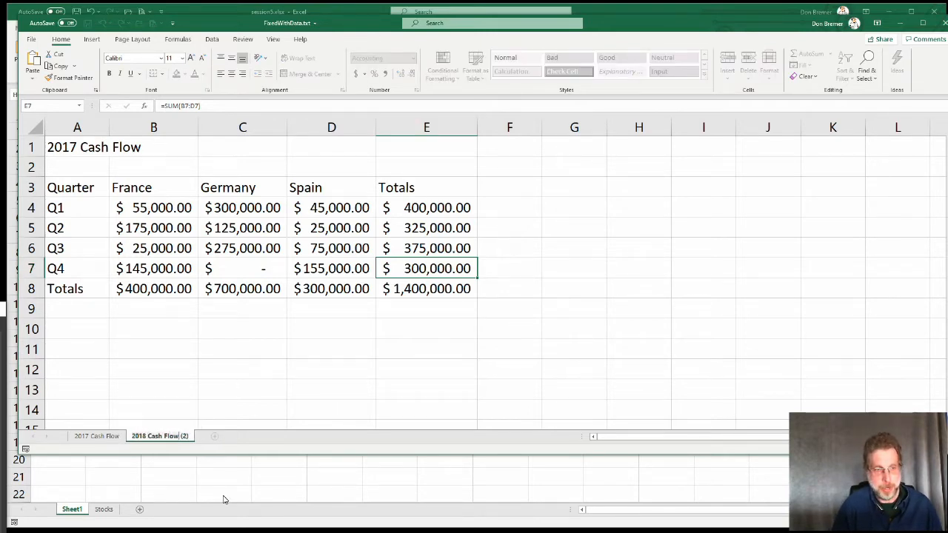
pyautogui.press('BackSpace')
pyautogui.press('BackSpace')
pyautogui.press('BackSpace')
pyautogui.press('BackSpace')
pyautogui.press('Return')
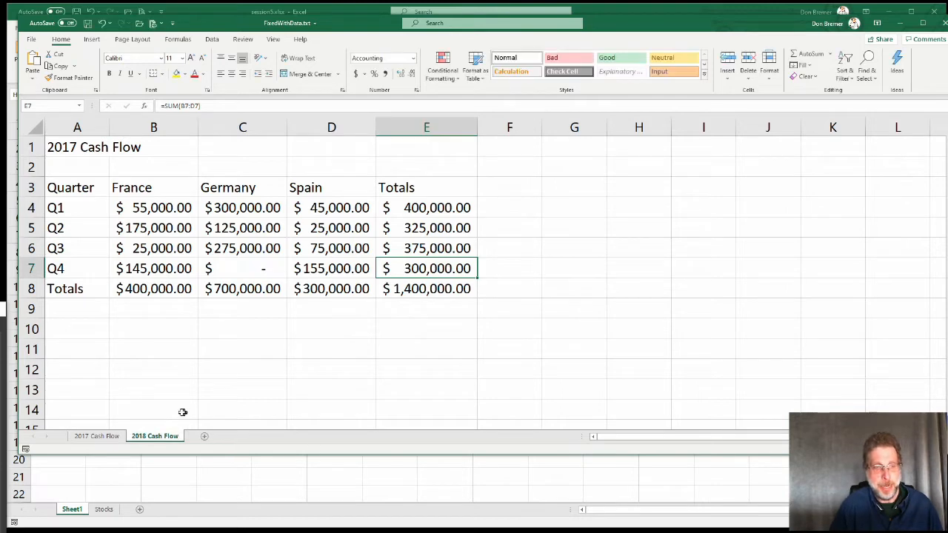
# - Create a copy of the 2018 Cash Flow sheet at the end of the workbook
pyautogui.rightClick(153, 436)
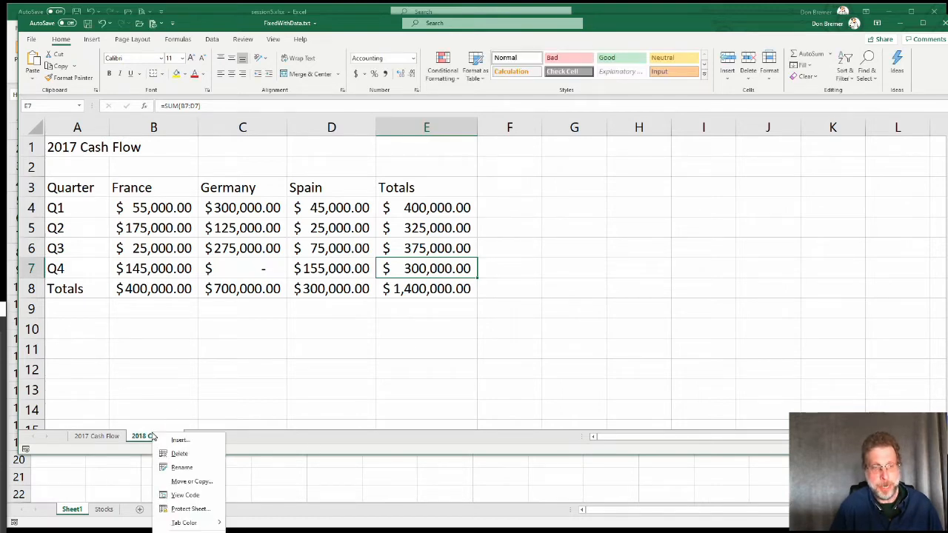
pyautogui.click(185, 482)
pyautogui.click(160, 476)
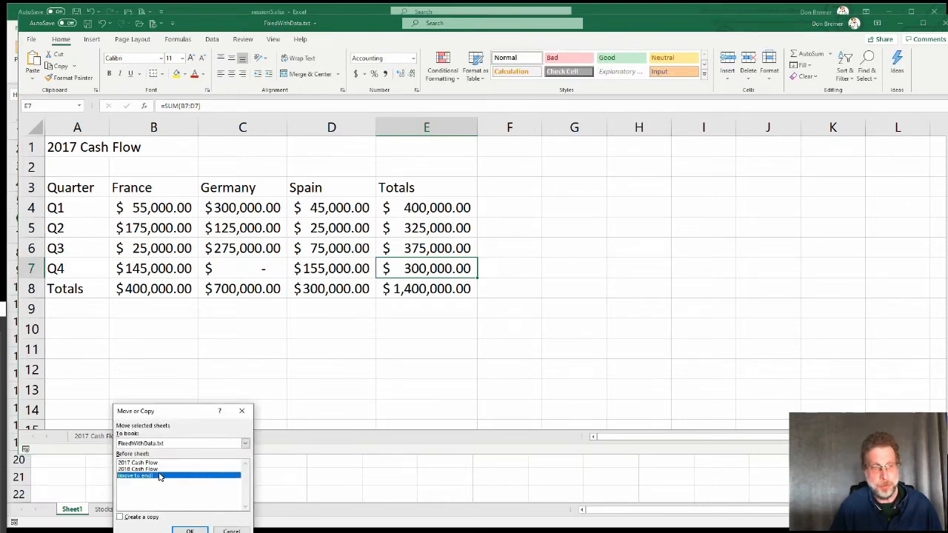
pyautogui.click(122, 517)
pyautogui.click(189, 530)
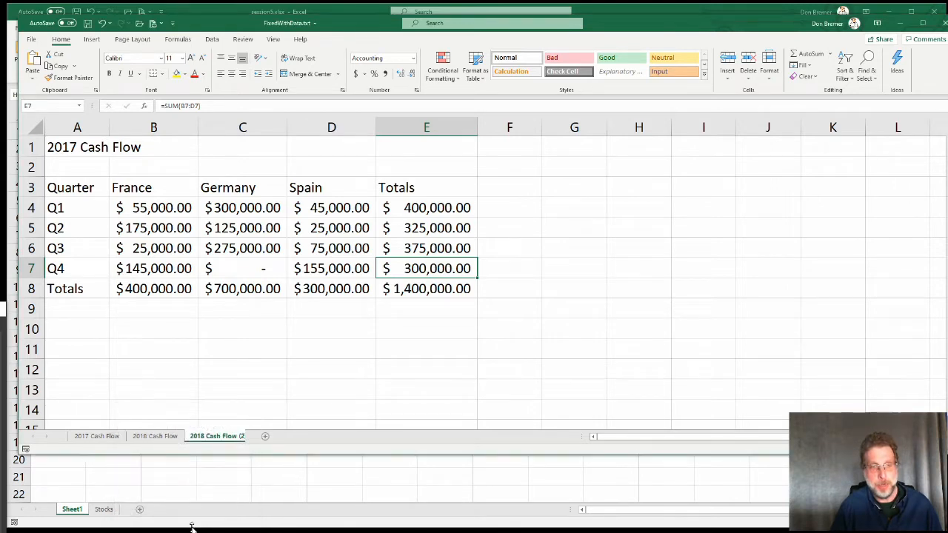
# - Rename the copied 2018 sheet as "2019 Cash Flow"
pyautogui.doubleClick(205, 437)
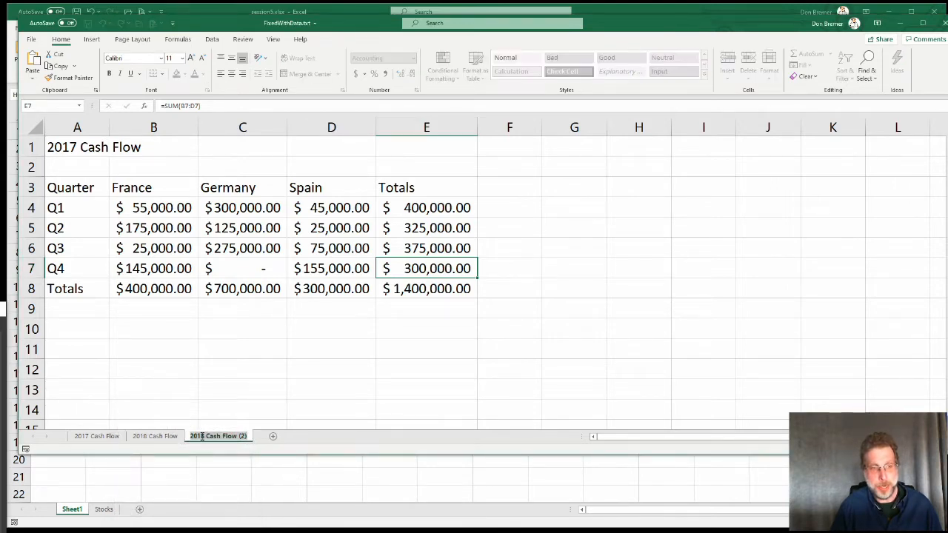
pyautogui.click(202, 436)
pyautogui.press('BackSpace')
pyautogui.write('9')
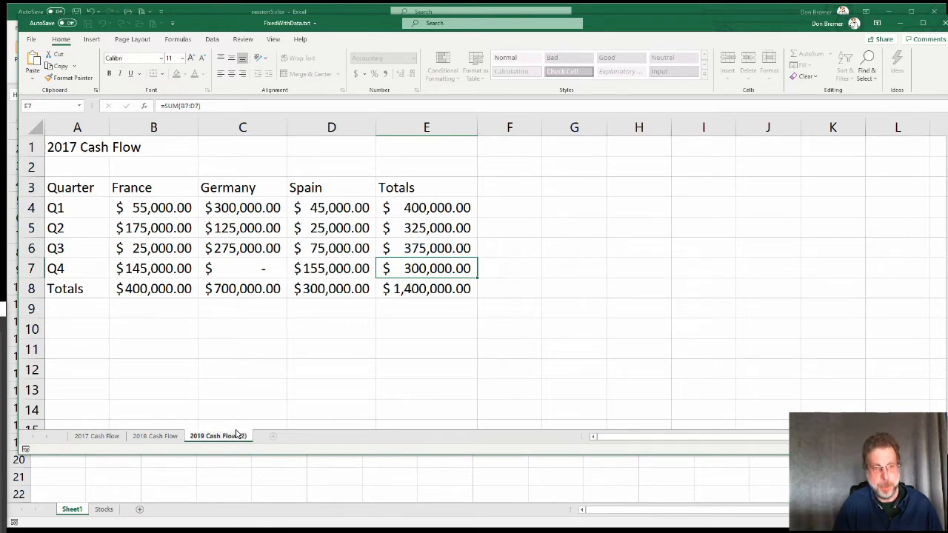
pyautogui.press('Delete')
pyautogui.press('Delete')
pyautogui.press('Delete')
pyautogui.press('Delete')
pyautogui.press('Return')
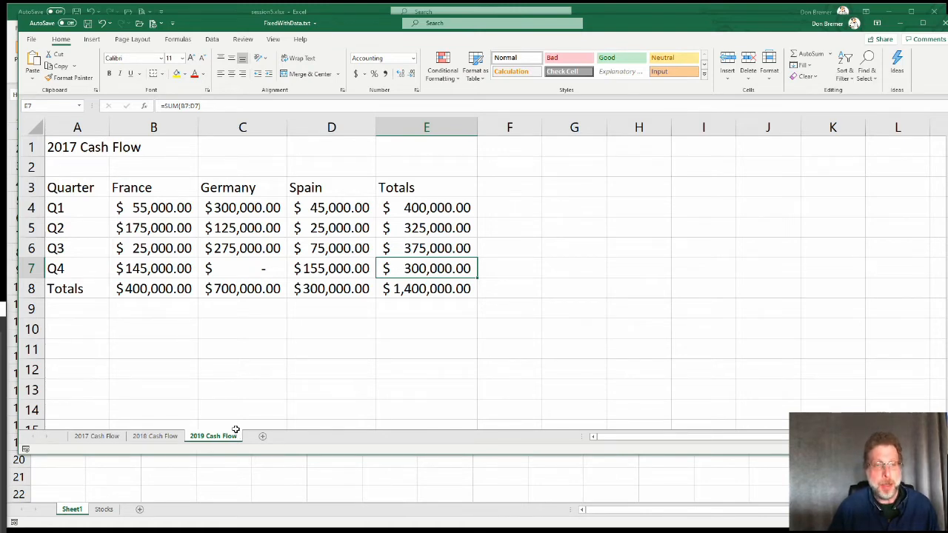
# - Create a copy of the 2019 Cash Flow sheet at the end of the workbook
pyautogui.rightClick(231, 437)
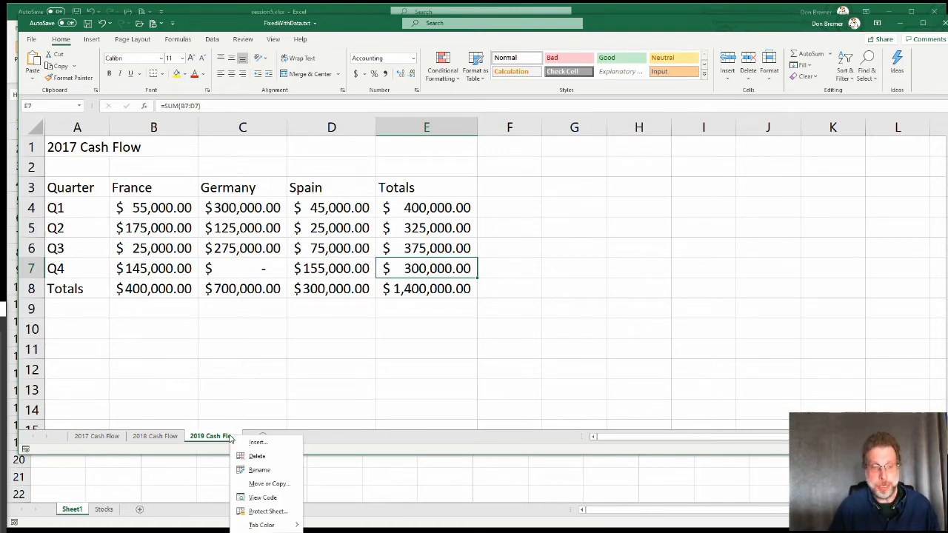
pyautogui.click(263, 482)
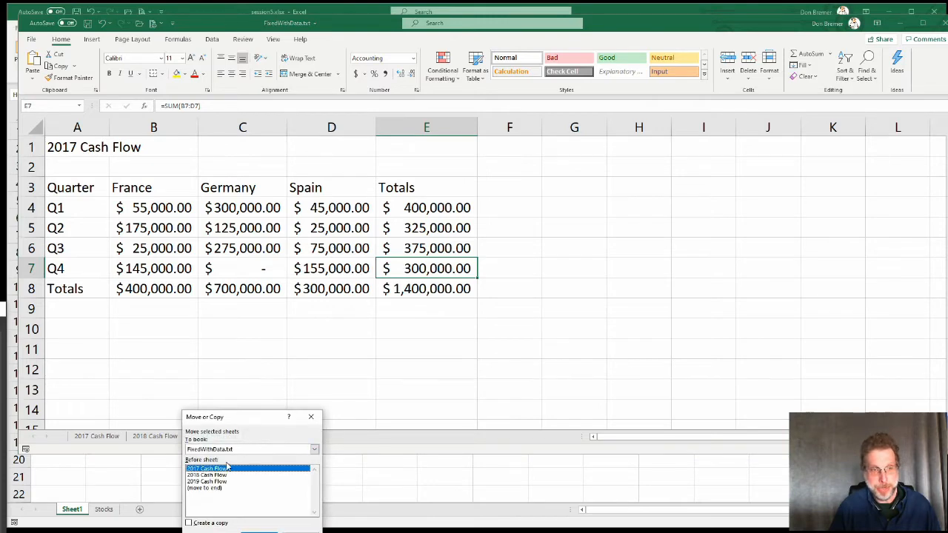
pyautogui.click(223, 488)
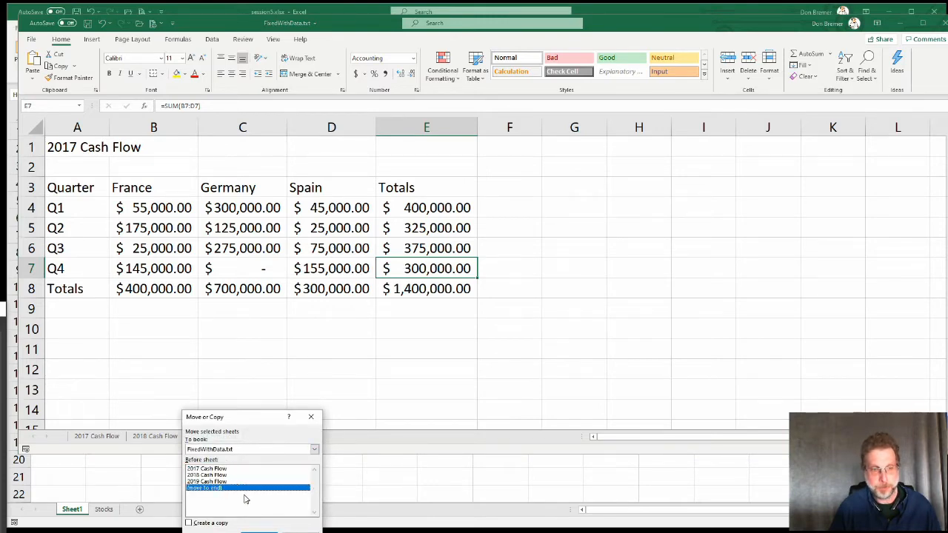
pyautogui.click(217, 523)
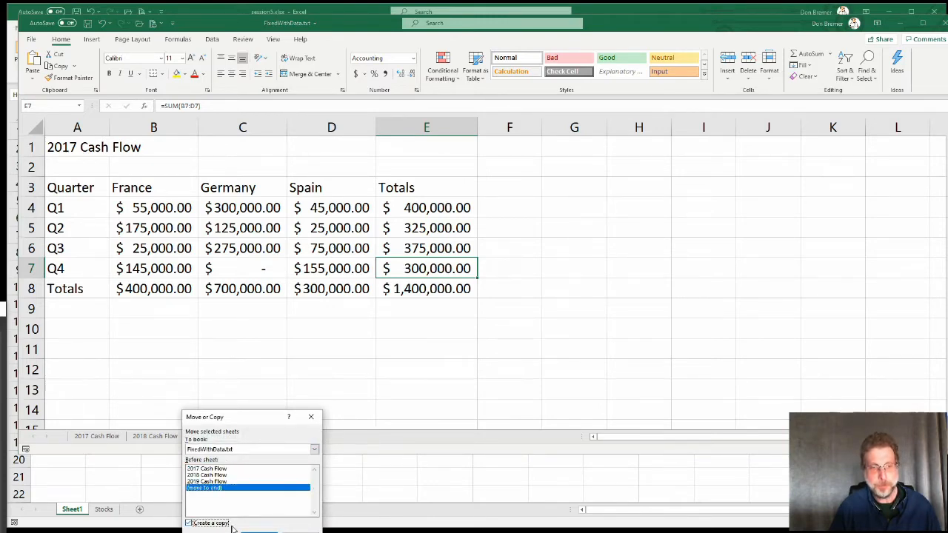
pyautogui.click(257, 530)
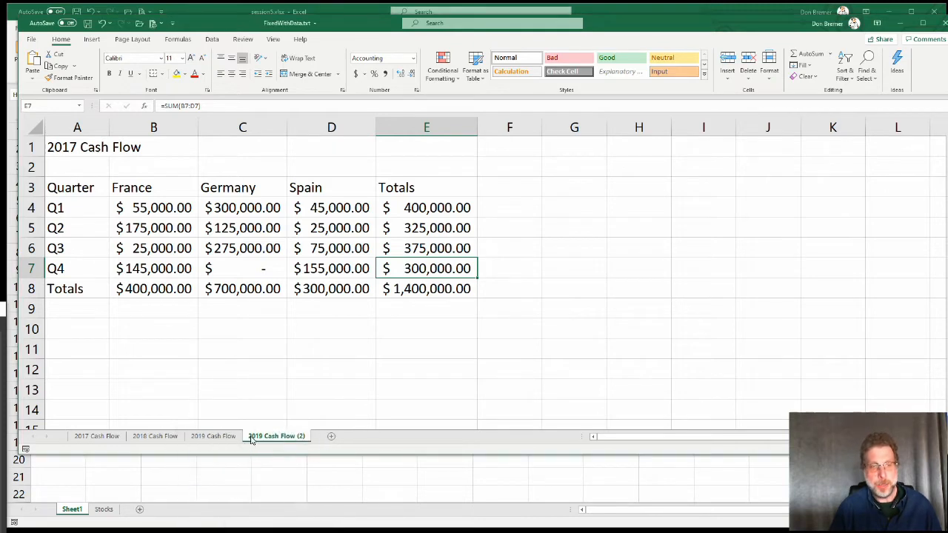
# - Rename the copied 2019 sheet as "Total Cash Flow"
pyautogui.write('To')
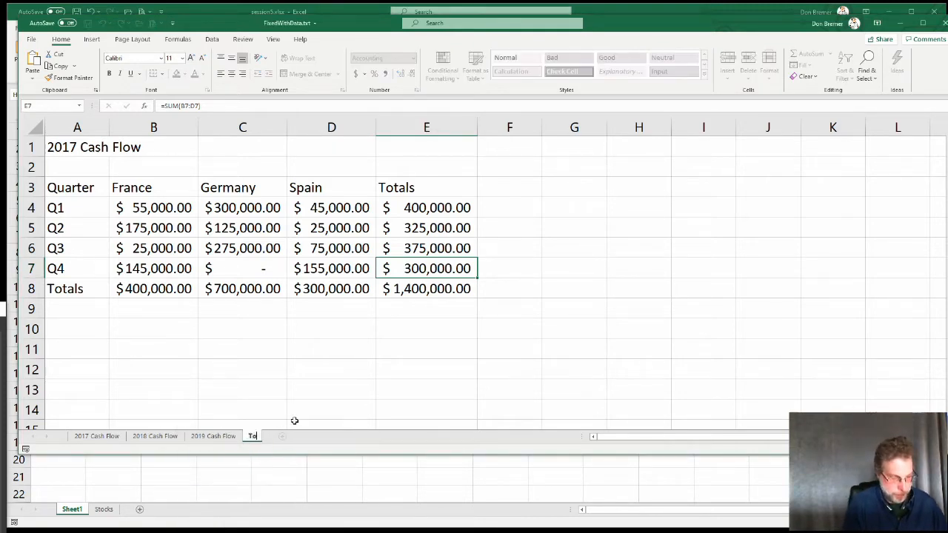
pyautogui.write('tal Cash Flow')
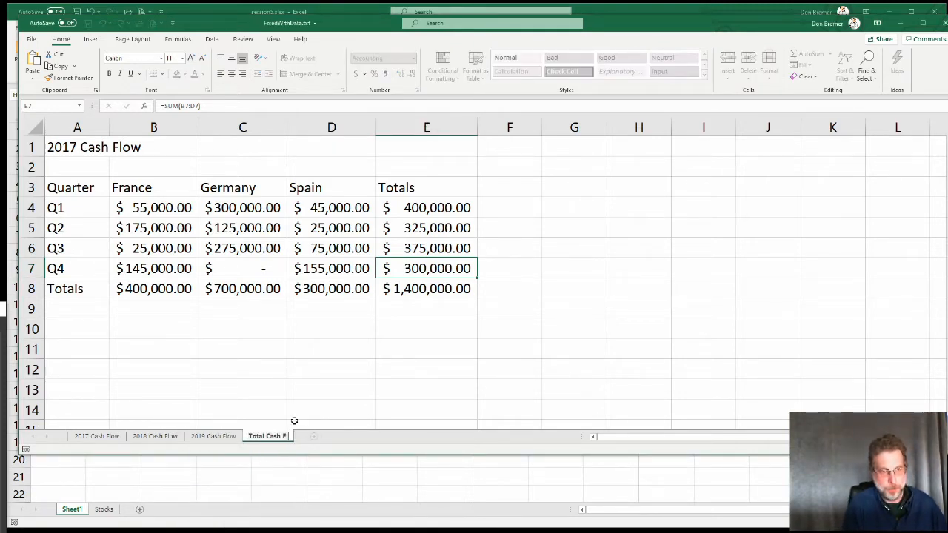
pyautogui.press('Return')
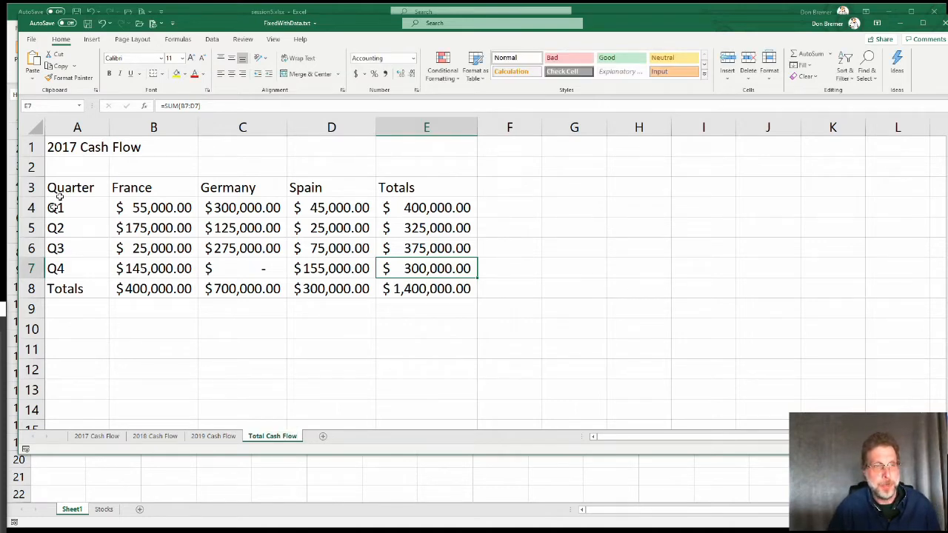
# - Clear the quarterly France, Germany and Spain amounts in B4:D7 of the Total Cash Flow sheet
pyautogui.click(91, 429)
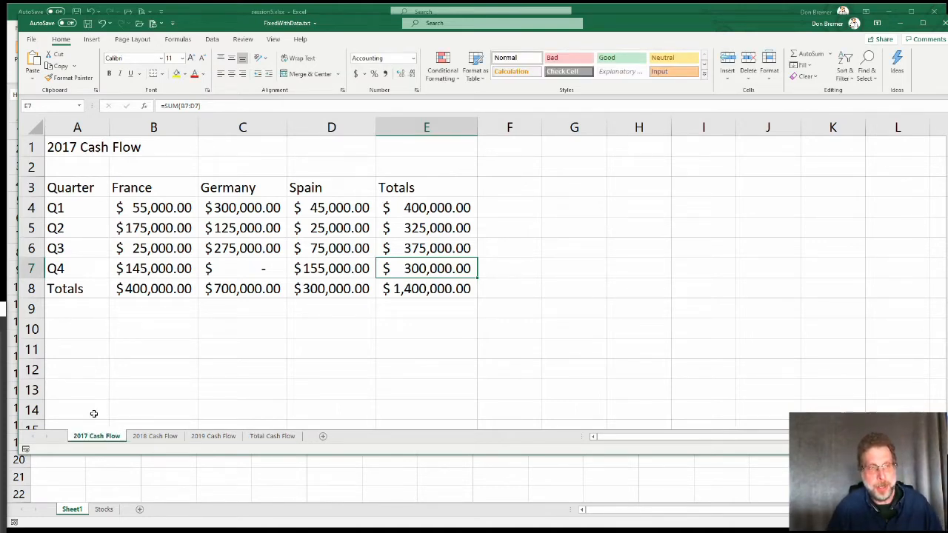
pyautogui.click(163, 437)
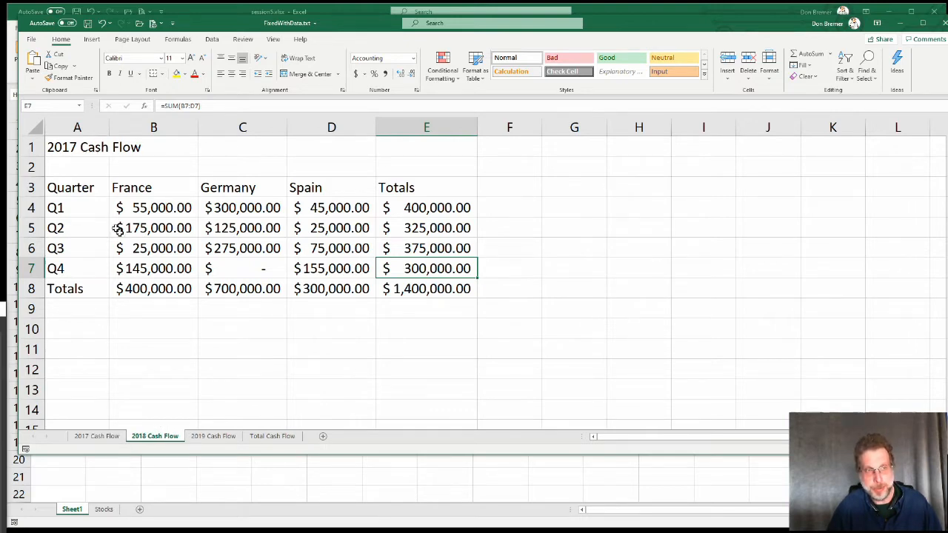
pyautogui.click(222, 437)
pyautogui.click(276, 437)
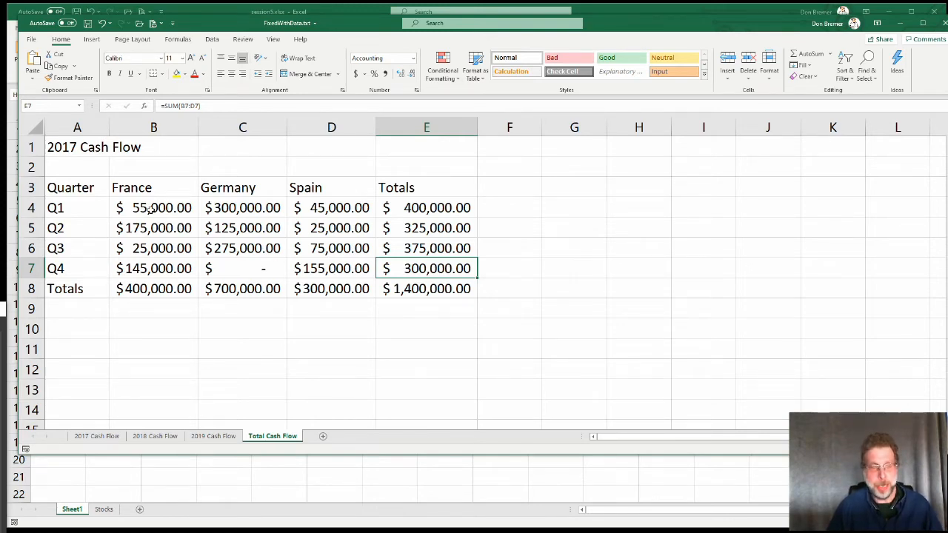
pyautogui.moveTo(151, 210); pyautogui.dragTo(353, 270)
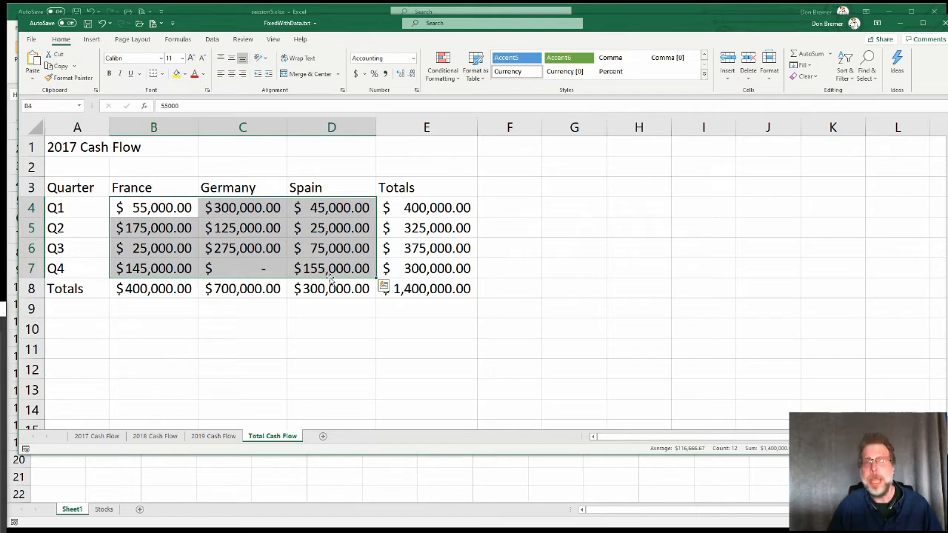
pyautogui.press('Delete')
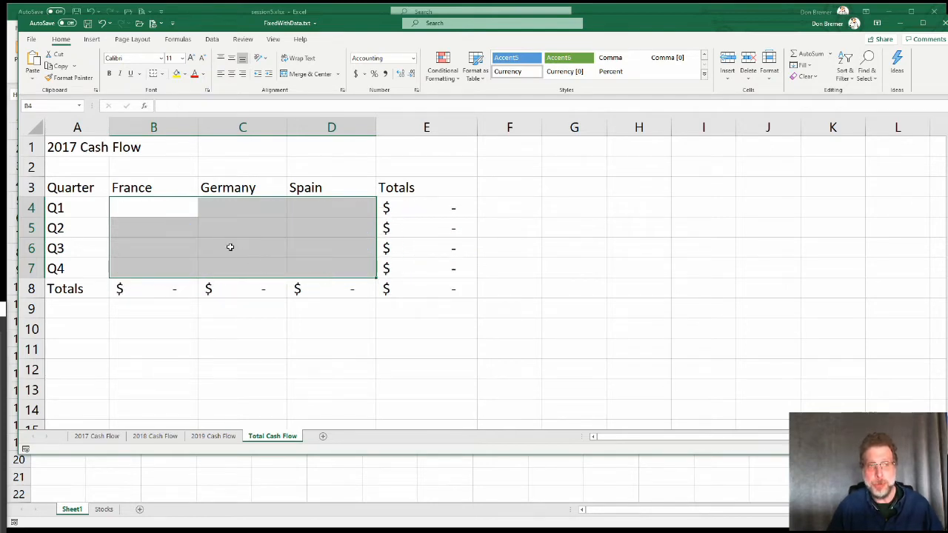
# - Start a SUM function in cell B4 of Total Cash Flow with cell B4 of the 2017 Cash Flow sheet as its first argument
pyautogui.click(127, 214)
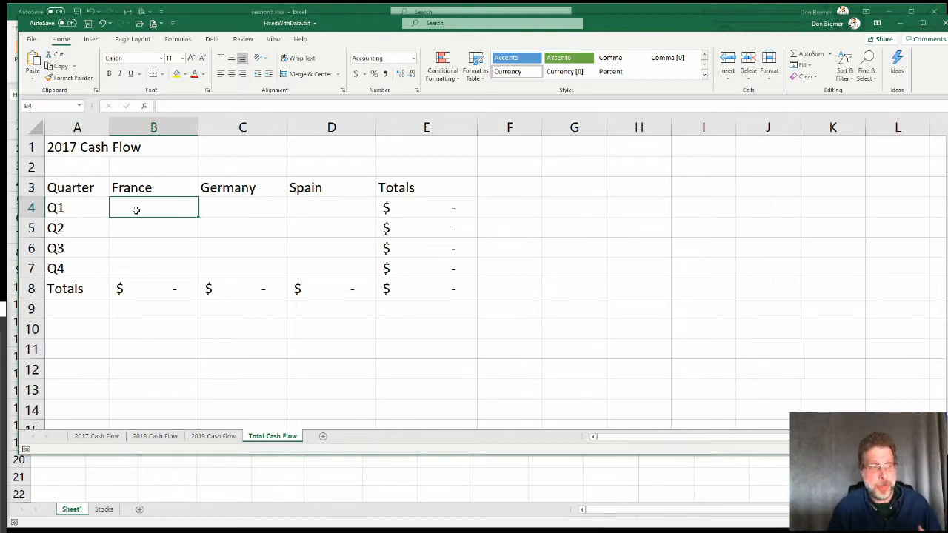
pyautogui.click(144, 108)
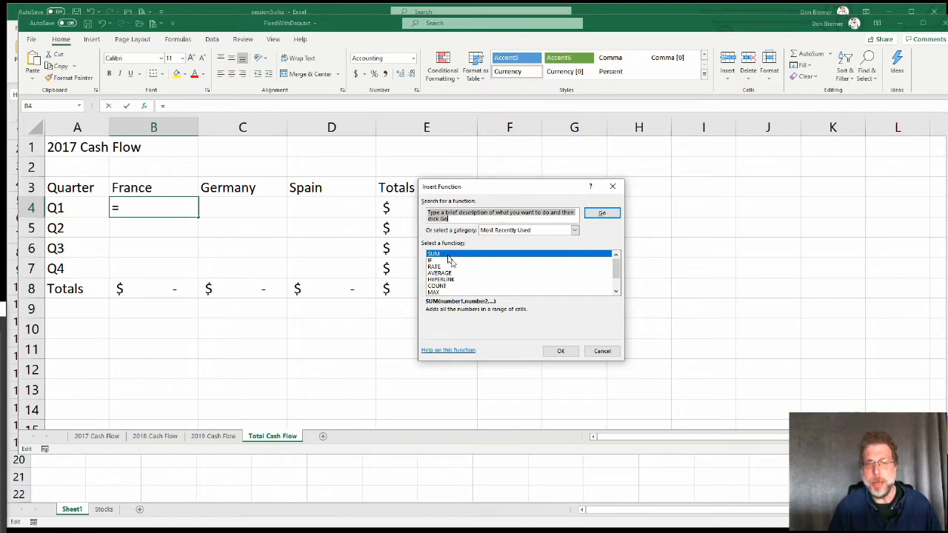
pyautogui.click(560, 350)
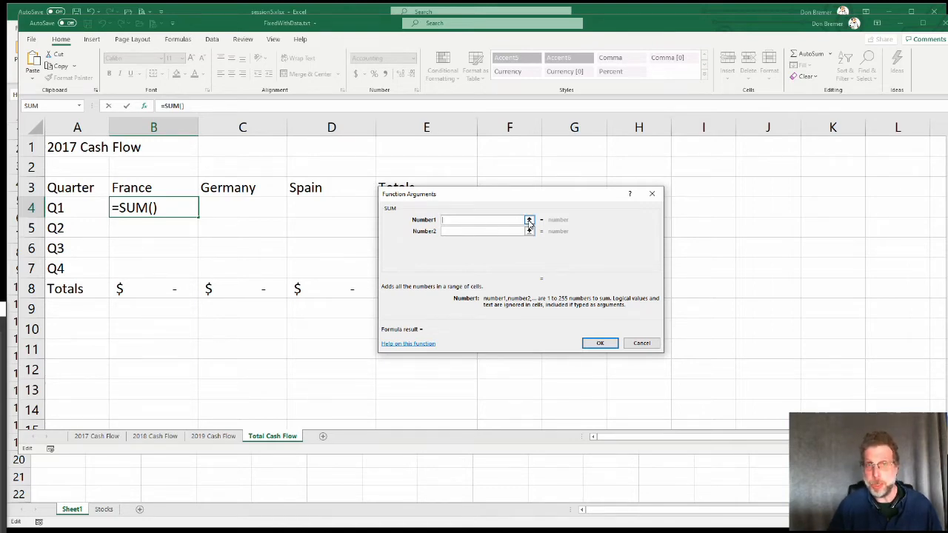
pyautogui.click(90, 437)
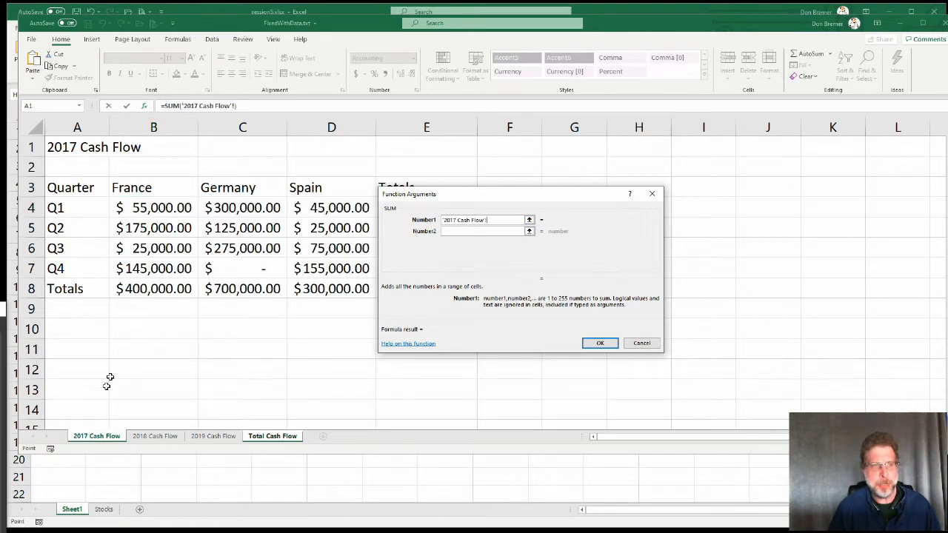
pyautogui.click(157, 209)
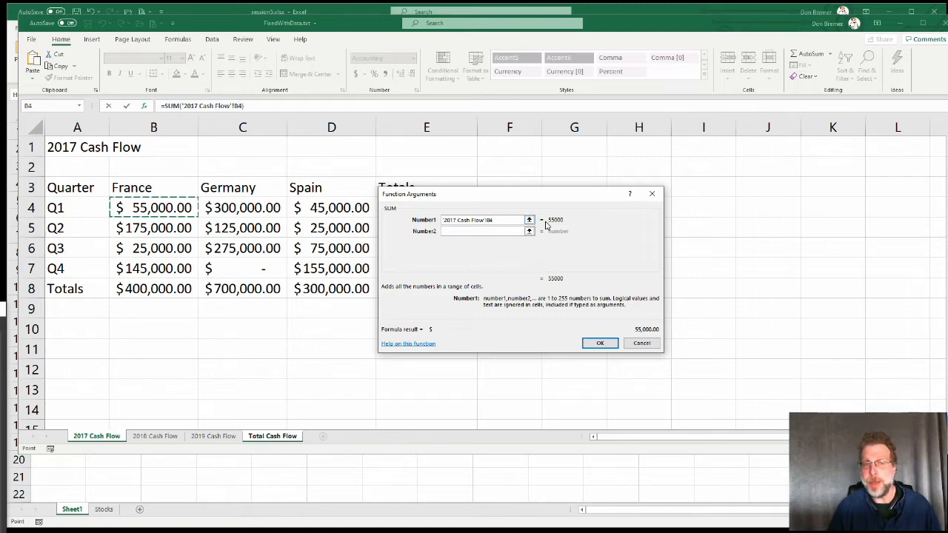
# - Add cell B4 of the 2018 and 2019 Cash Flow sheets as the second and third SUM arguments and complete the formula
pyautogui.click(500, 231)
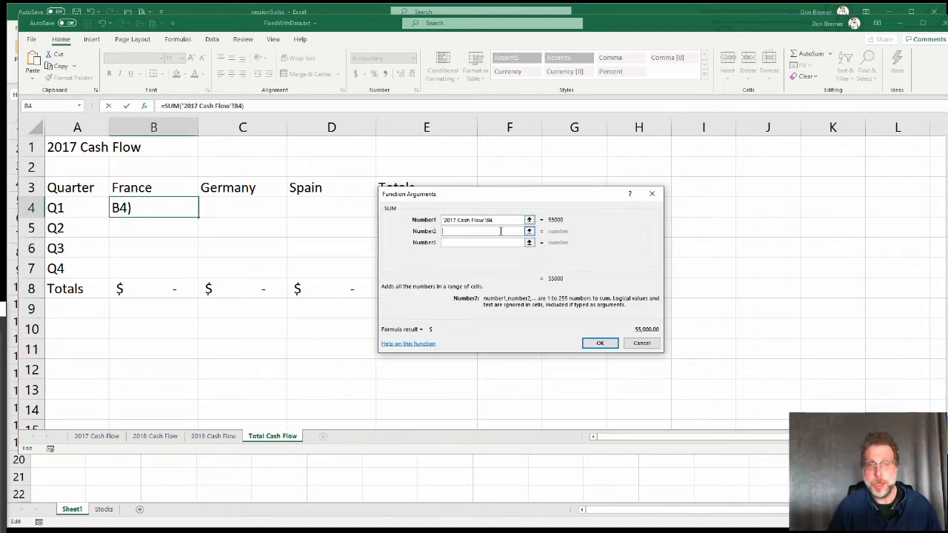
pyautogui.click(153, 436)
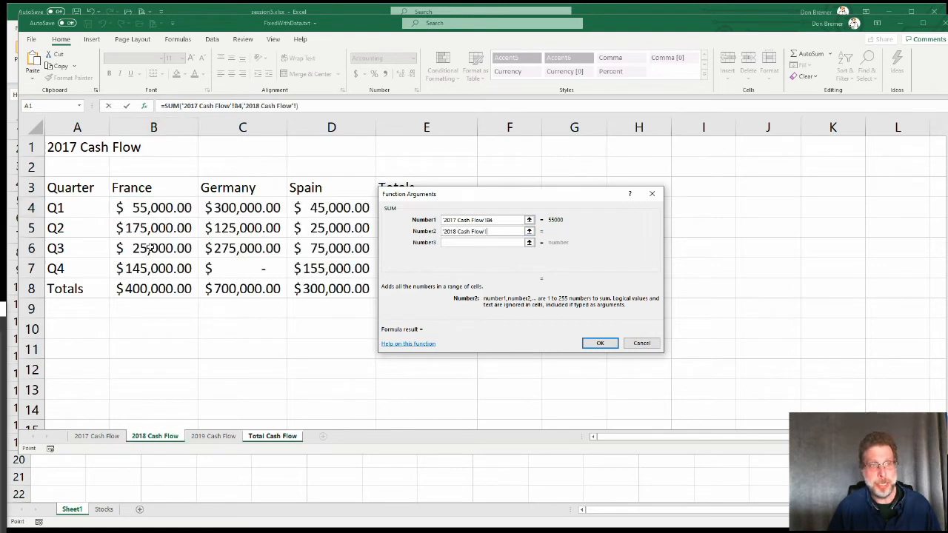
pyautogui.click(151, 210)
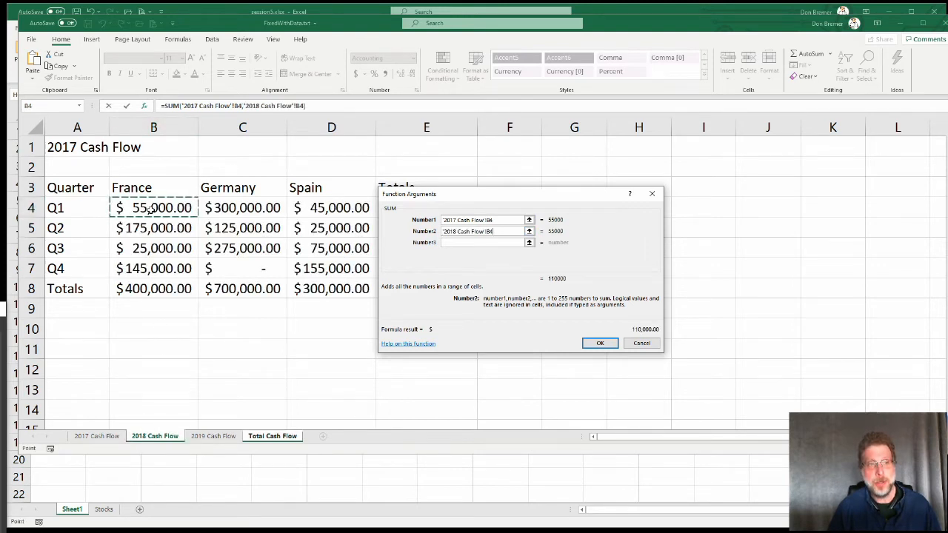
pyautogui.click(444, 242)
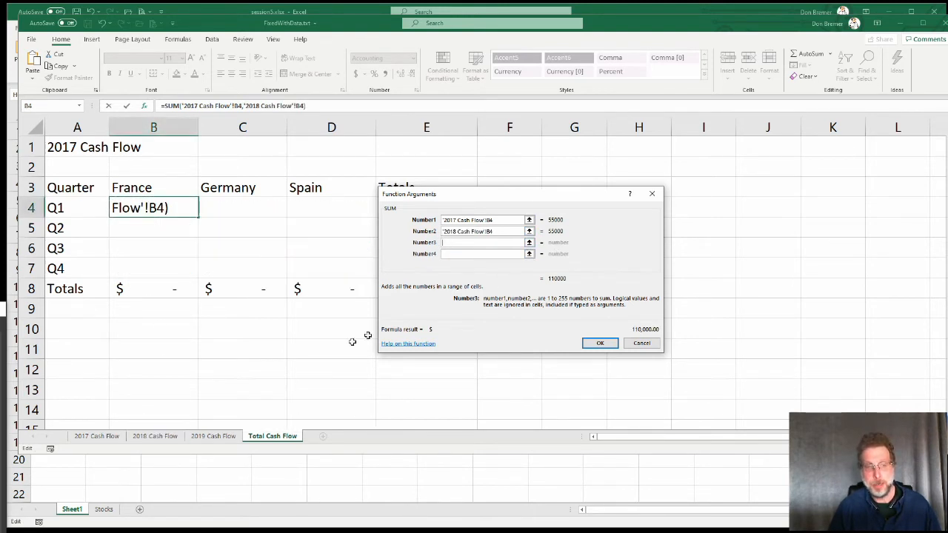
pyautogui.click(214, 436)
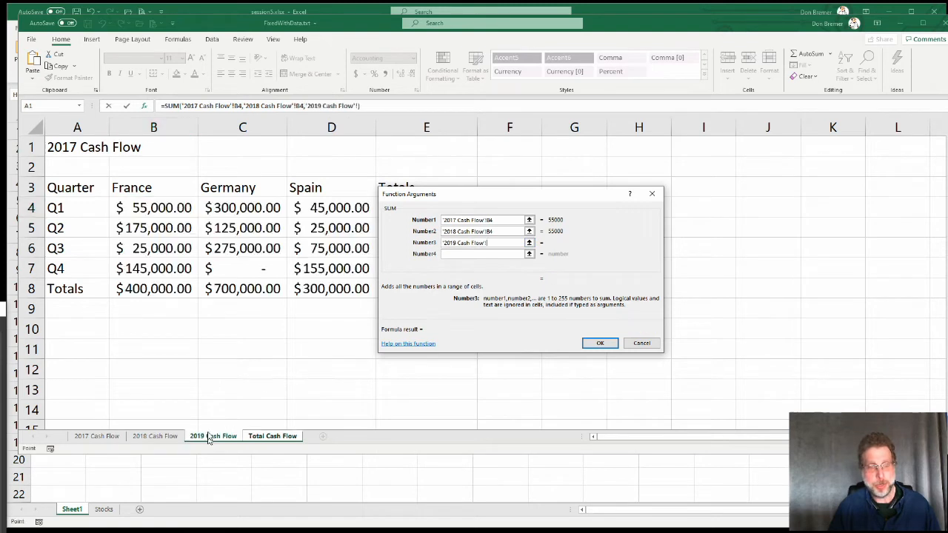
pyautogui.click(159, 210)
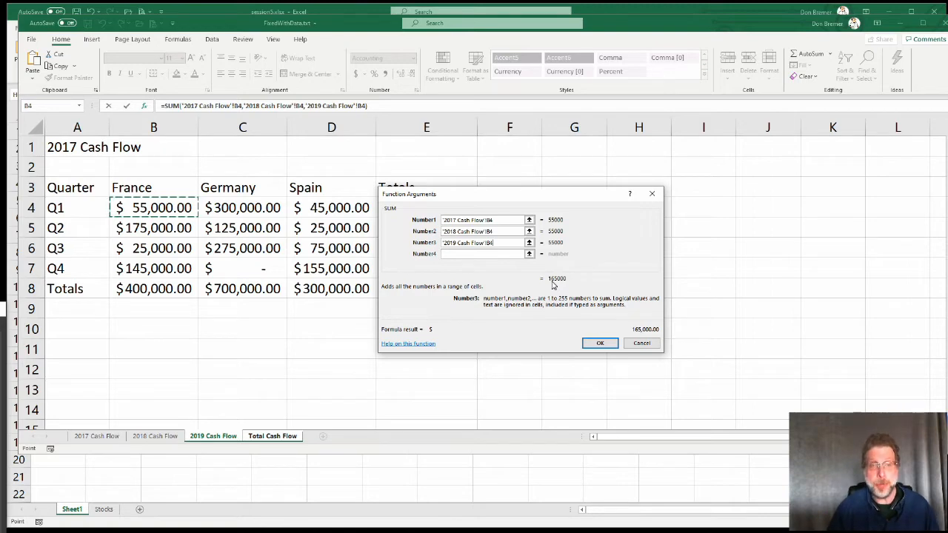
pyautogui.click(599, 342)
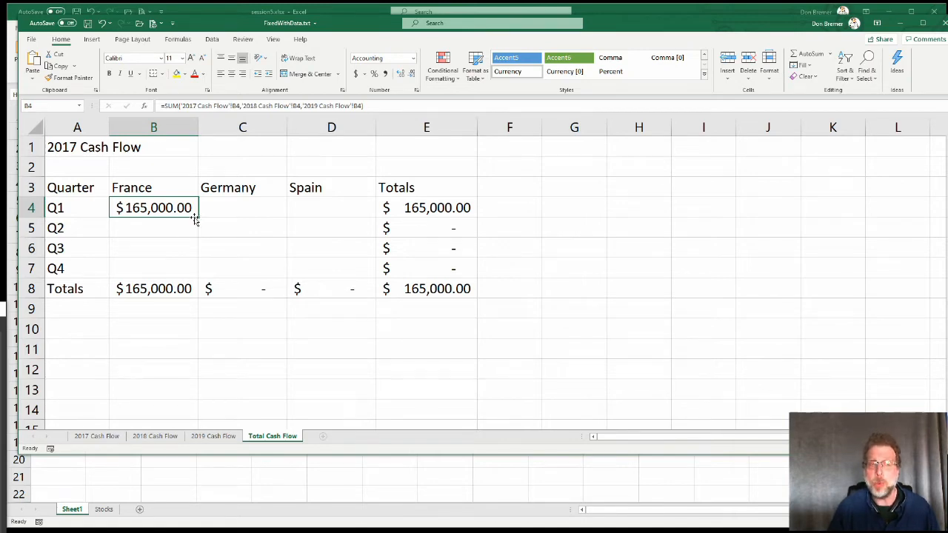
# - Copy the cross-sheet SUM formula from B4 into the whole range B4:D7 of the Total Cash Flow sheet
pyautogui.moveTo(196, 218); pyautogui.dragTo(188, 273)
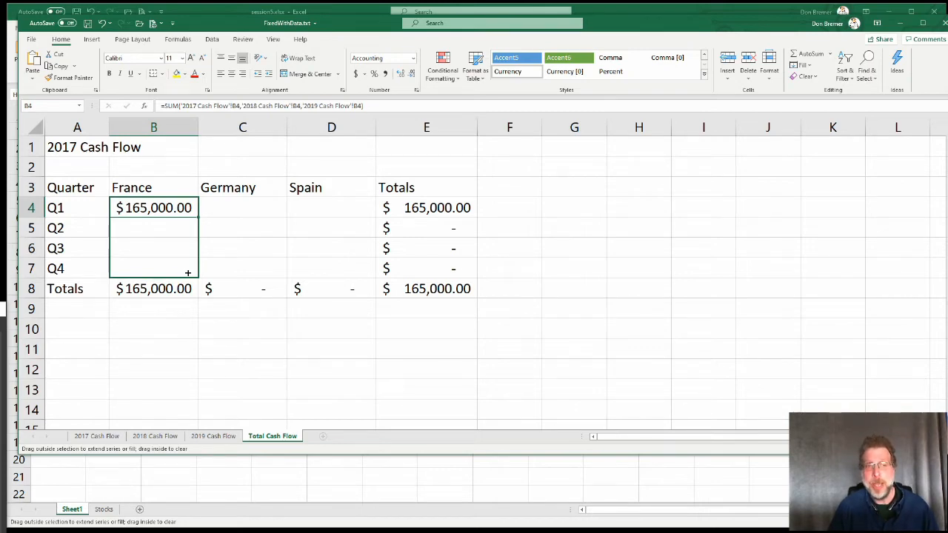
pyautogui.moveTo(188, 273)
pyautogui.mouseDown()
pyautogui.moveTo(259, 261)
pyautogui.moveTo(254, 214)
pyautogui.moveTo(198, 211)
pyautogui.moveTo(348, 212)
pyautogui.moveTo(180, 212)
pyautogui.mouseUp()
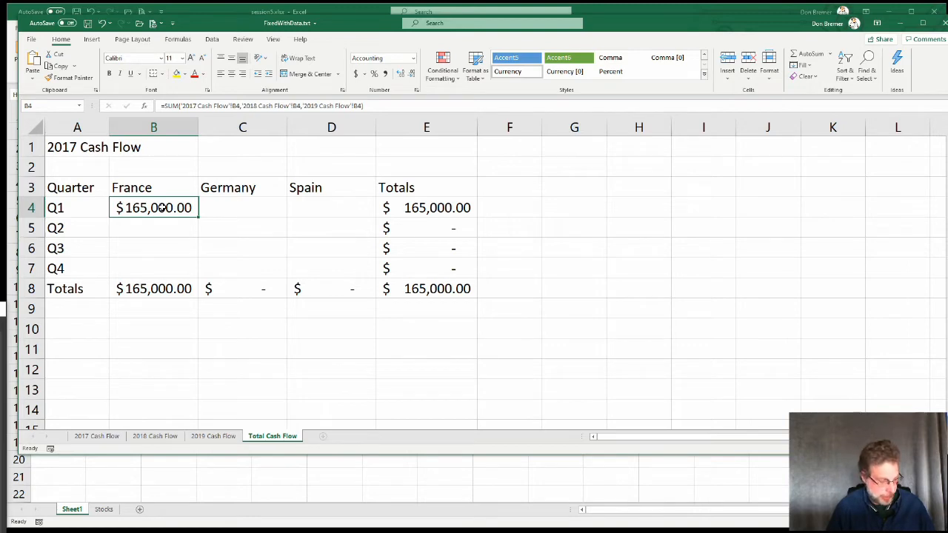
pyautogui.hotkey('ctrl', 'c')
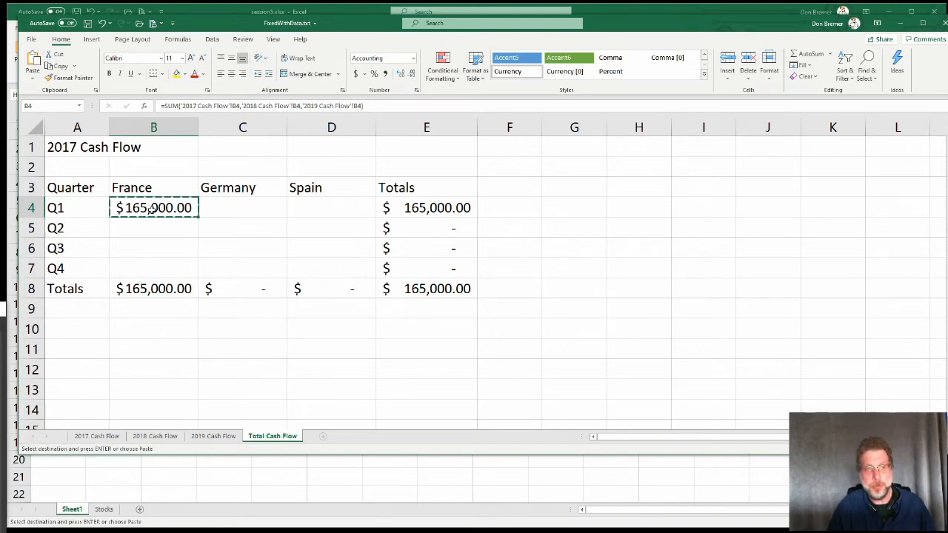
pyautogui.moveTo(150, 210); pyautogui.dragTo(319, 258)
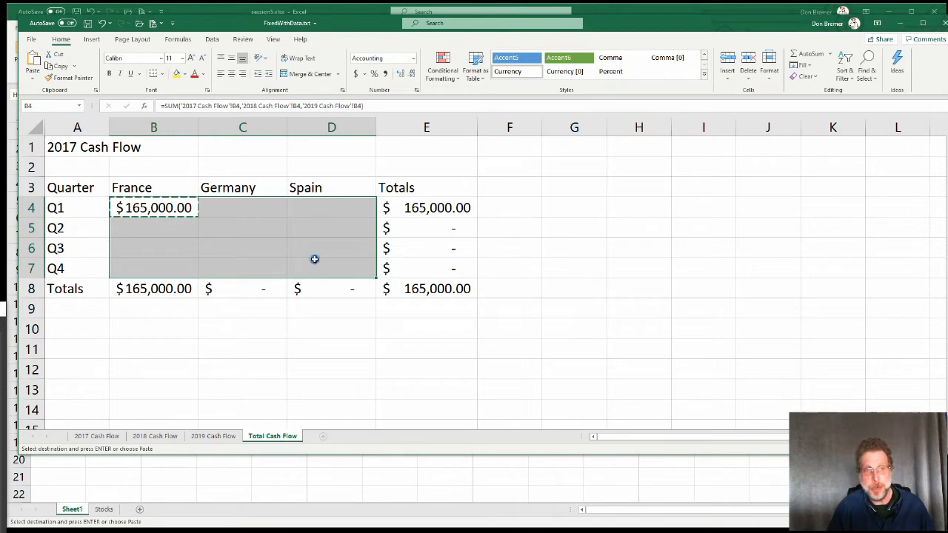
pyautogui.hotkey('ctrl', 'v')
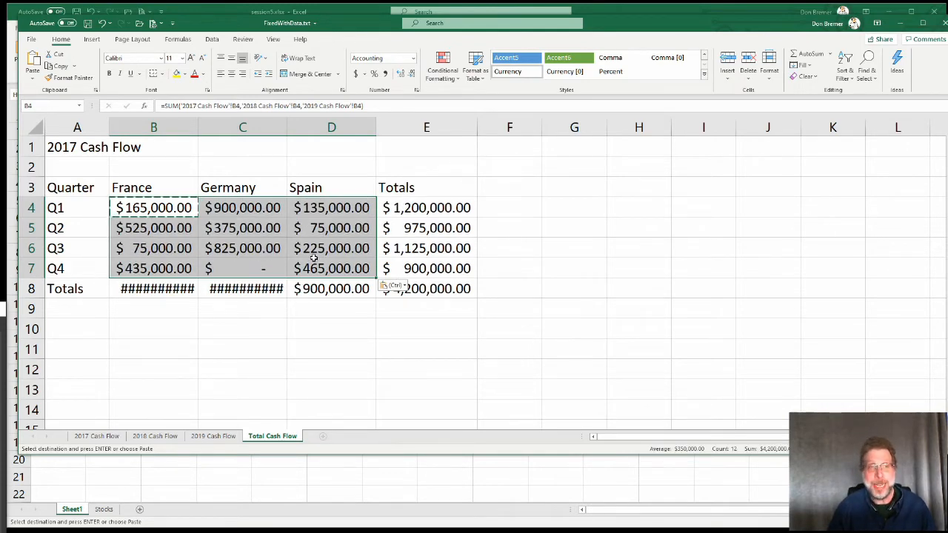
pyautogui.click(302, 226)
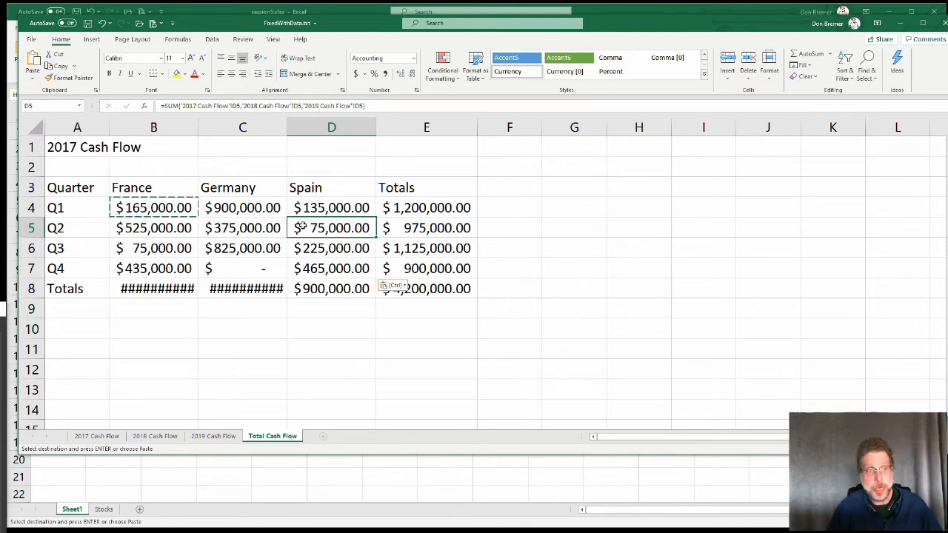
pyautogui.press('Escape')
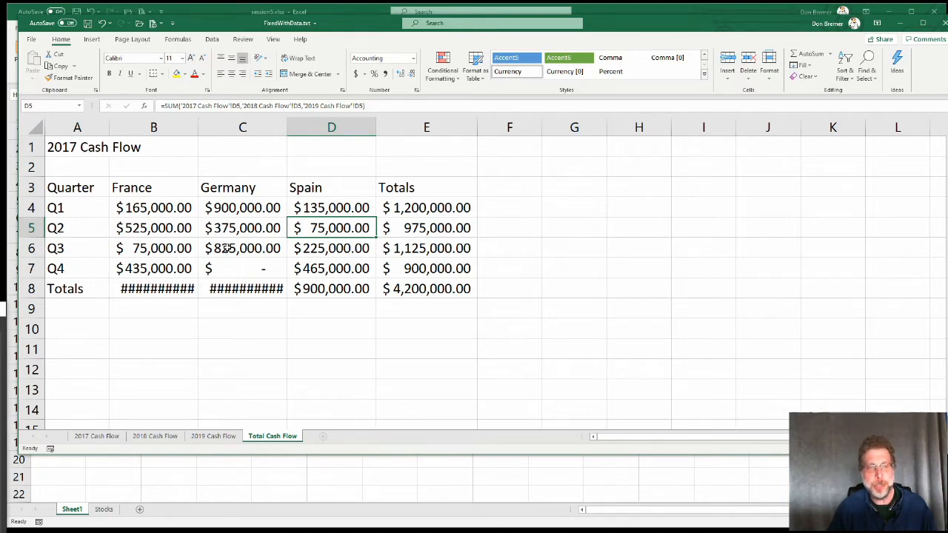
# - Autofit the France and Germany columns to their contents and resize the workbook window to show more rows and its full width
pyautogui.doubleClick(200, 127)
pyautogui.doubleClick(300, 127)
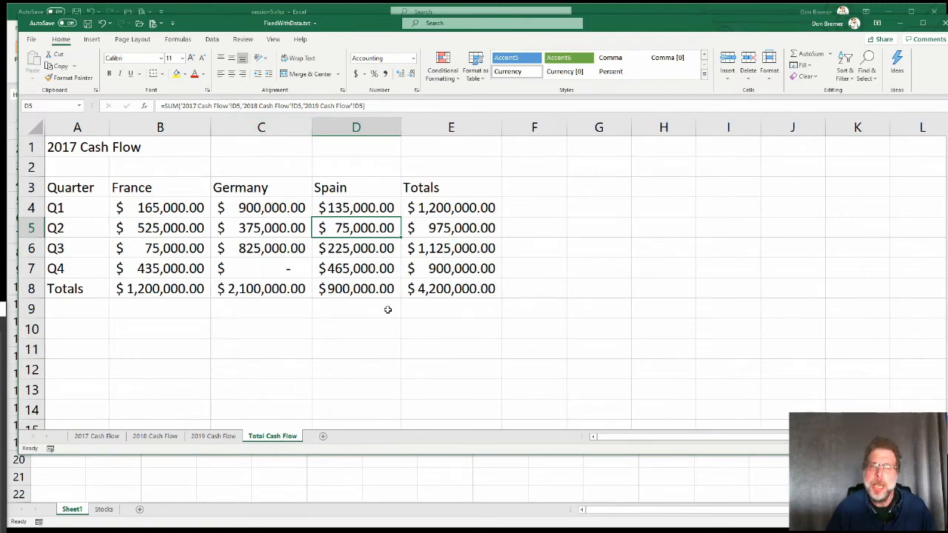
pyautogui.click(289, 272)
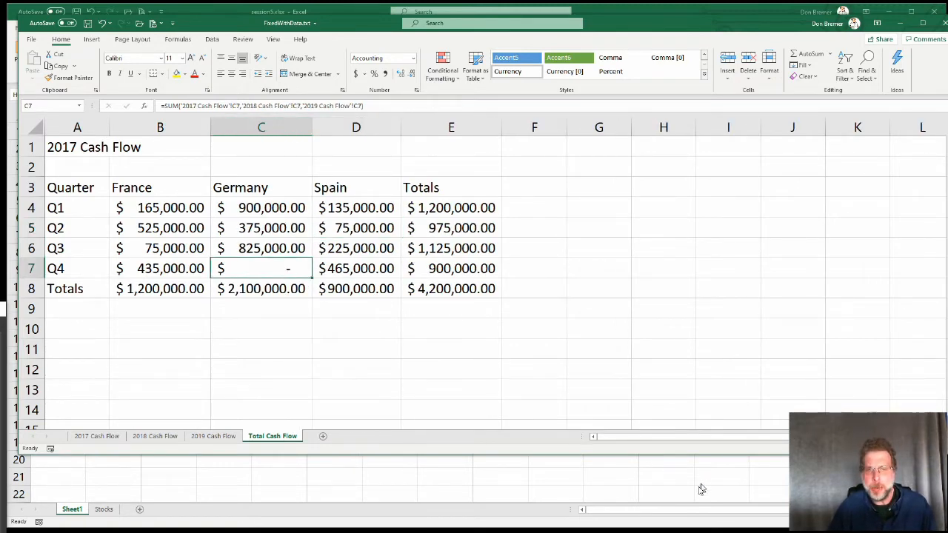
pyautogui.moveTo(658, 453); pyautogui.dragTo(644, 521)
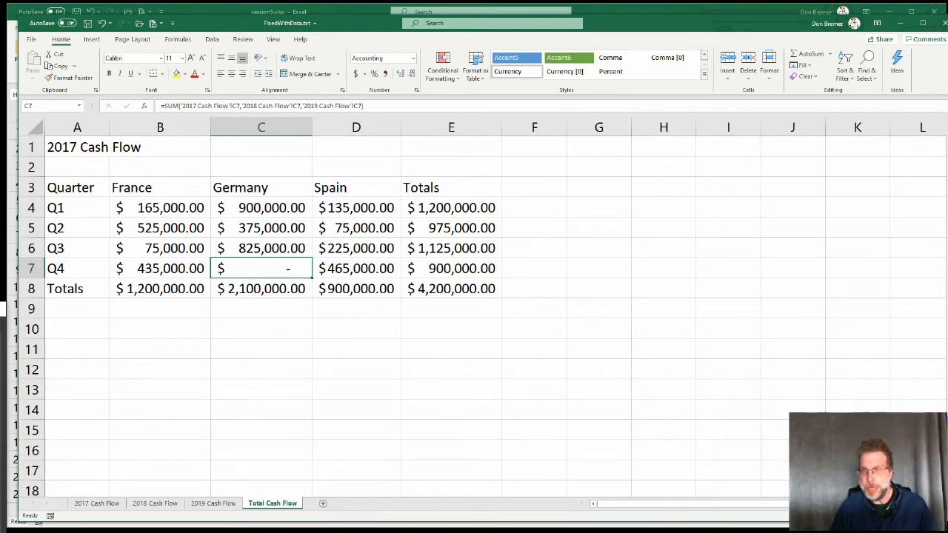
pyautogui.moveTo(947, 324); pyautogui.dragTo(944, 323)
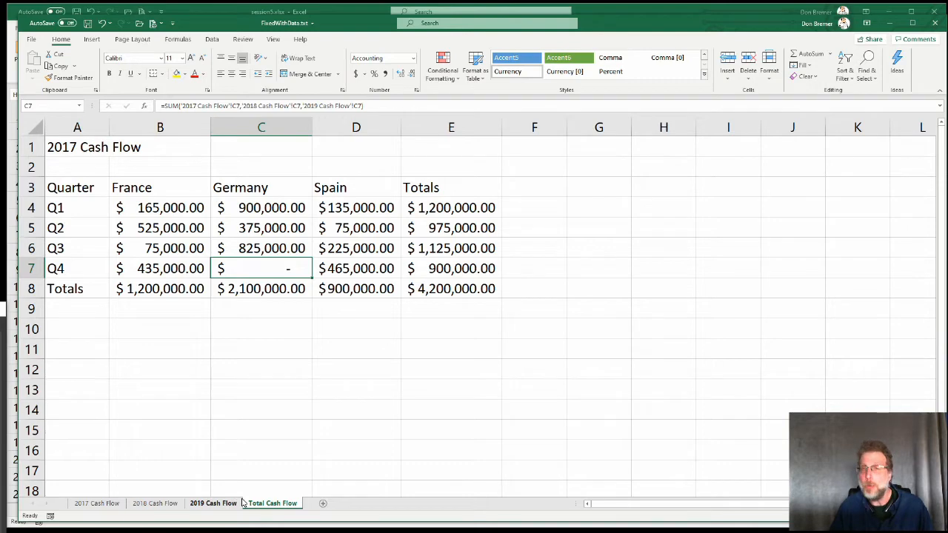
# - Set Germany's Q4 amount in cell C7 of the 2017 Cash Flow sheet to 100000
pyautogui.click(97, 503)
pyautogui.click(243, 264)
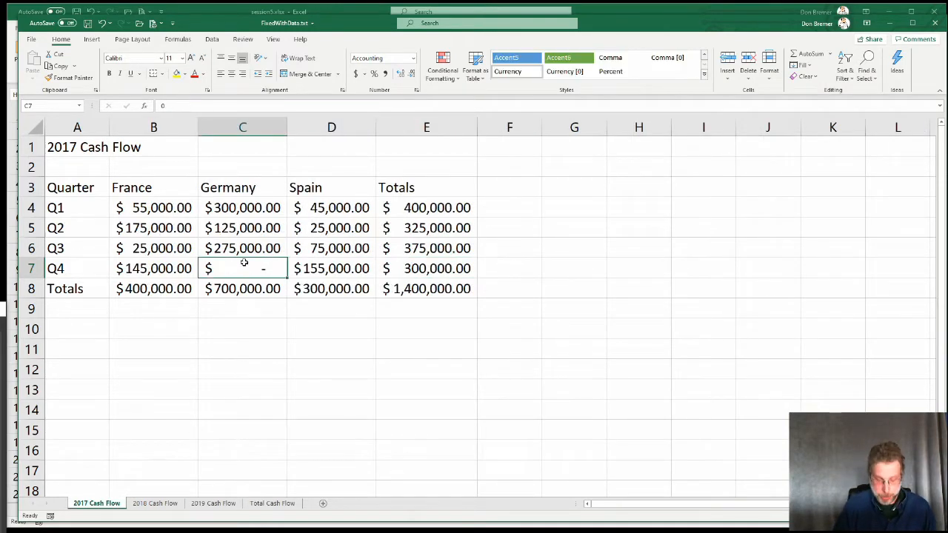
pyautogui.write('100000')
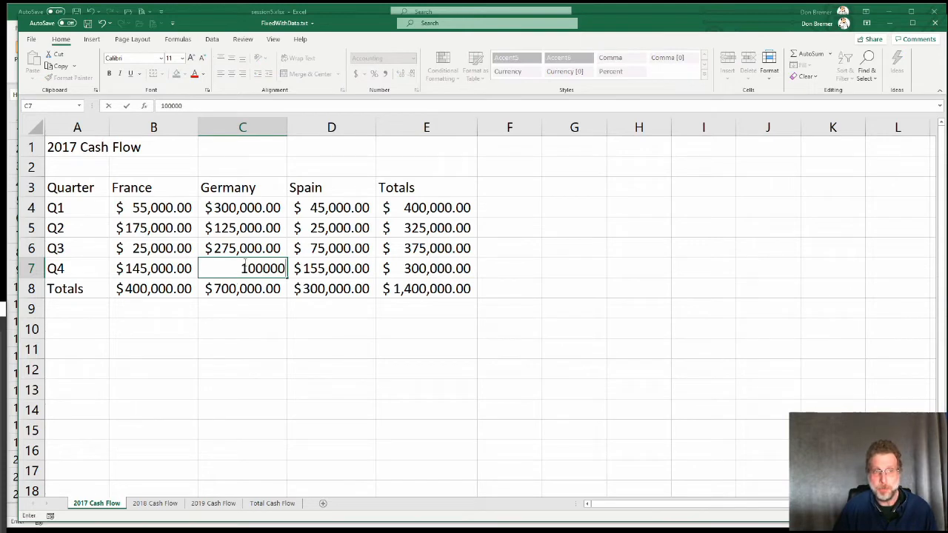
pyautogui.press('Return')
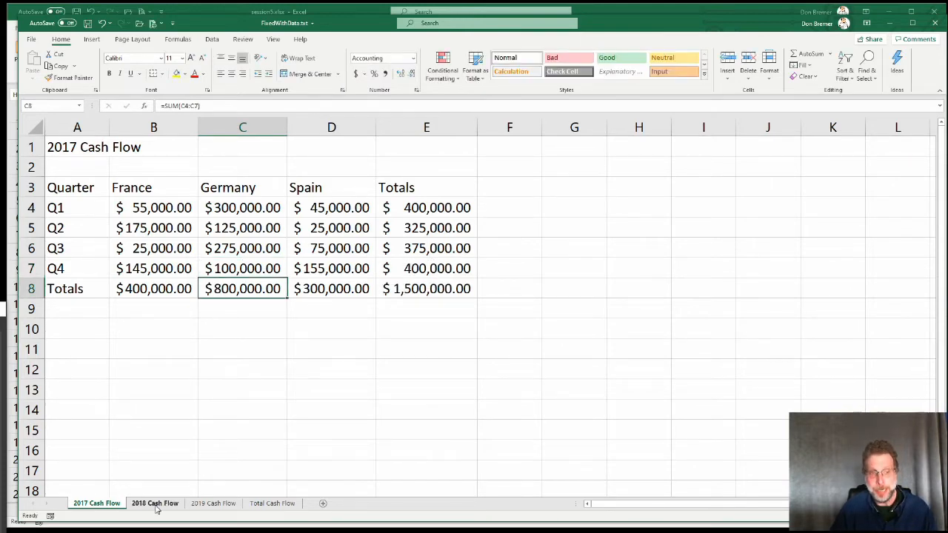
# - Set Germany's Q4 amount in cell C7 of the 2018 Cash Flow sheet to 200000
pyautogui.click(155, 503)
pyautogui.click(273, 276)
pyautogui.write('2')
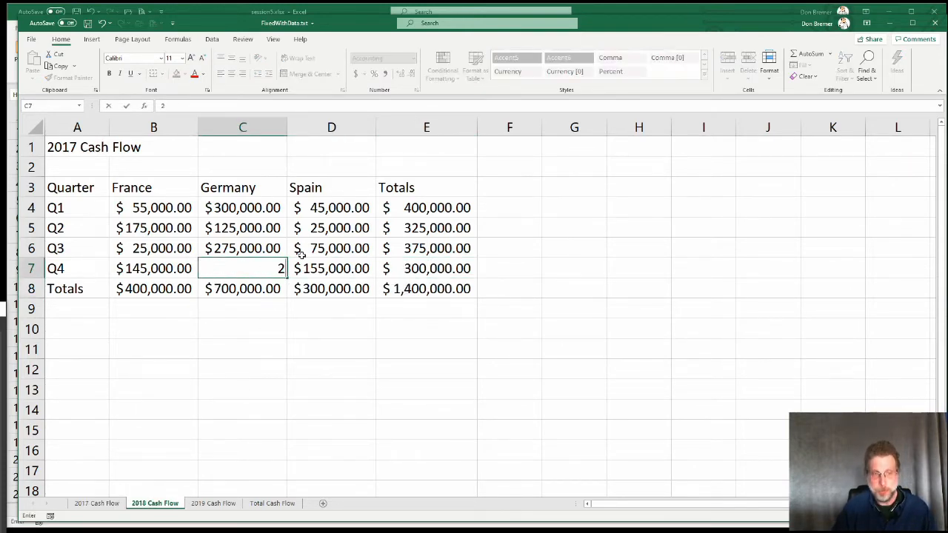
pyautogui.write('00000')
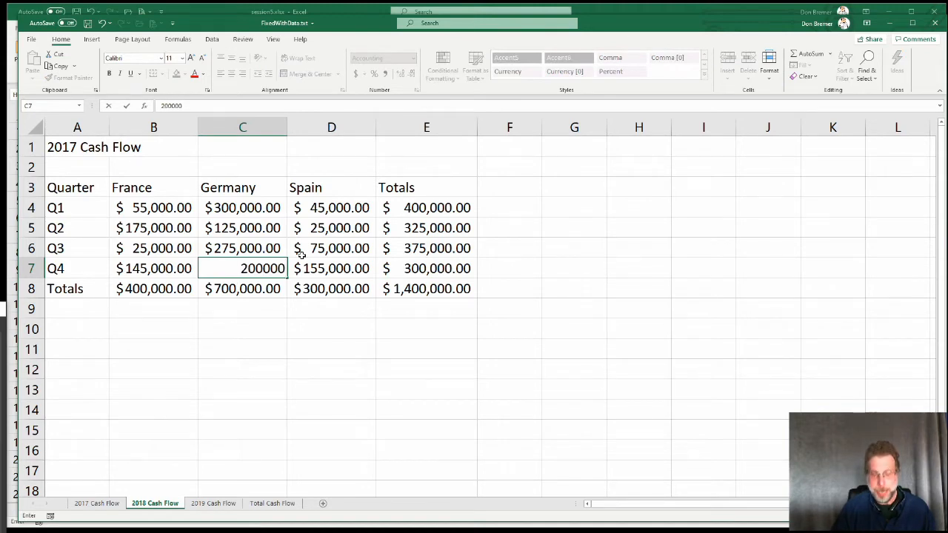
pyautogui.press('Return')
# - Set Germany's Q4 amount in cell C7 of the 2019 Cash Flow sheet to 200000
pyautogui.click(224, 504)
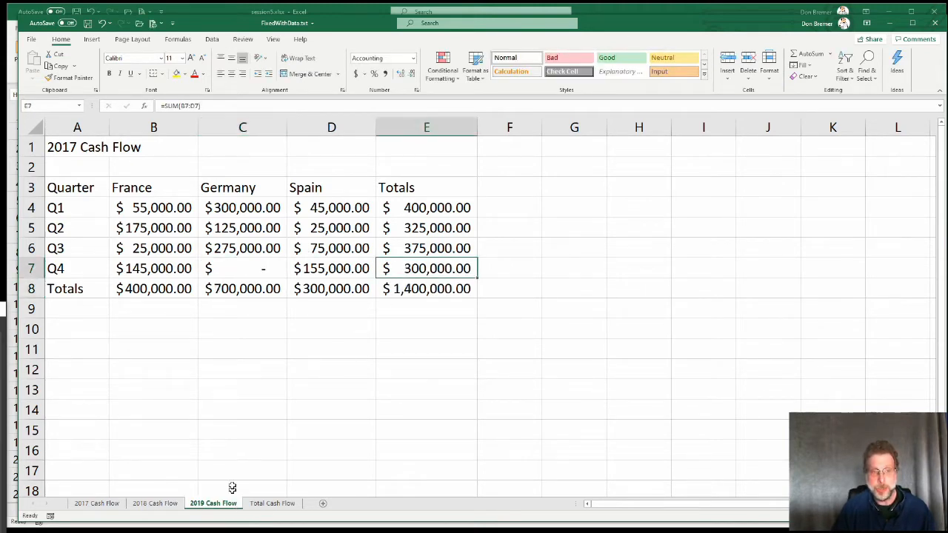
pyautogui.click(265, 268)
pyautogui.write('20')
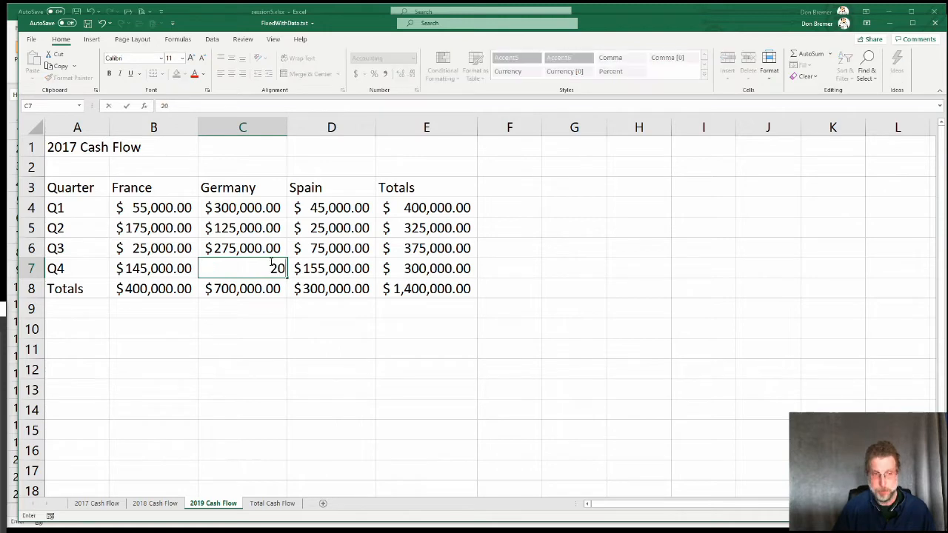
pyautogui.write('0000')
pyautogui.press('Return')
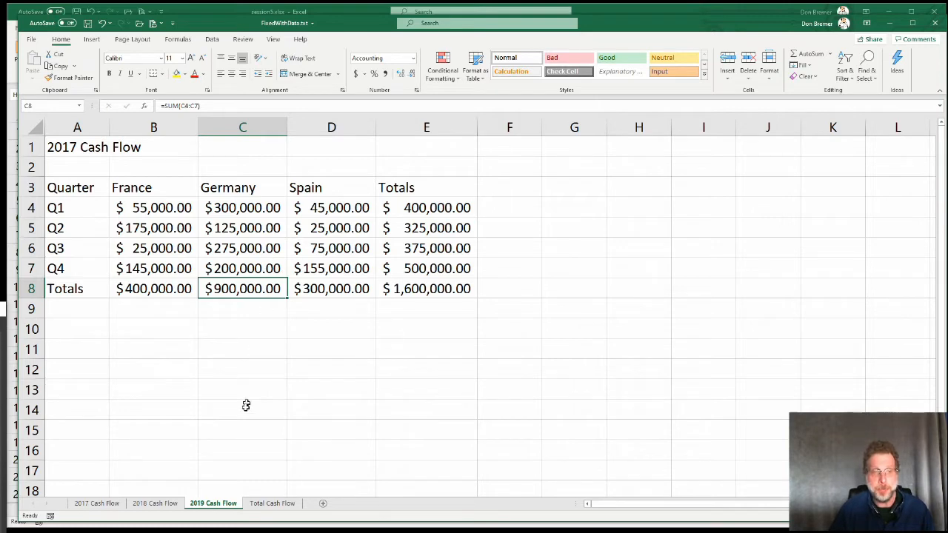
# - Compare Germany's Q4 sum on the Total Cash Flow sheet with the amounts on the 2019, 2018 and 2017 sheets
pyautogui.click(274, 503)
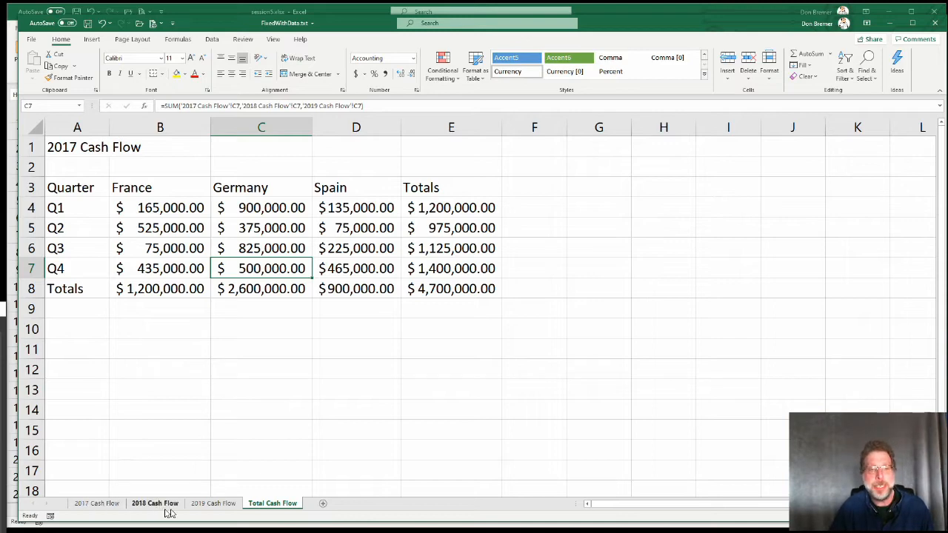
pyautogui.click(205, 509)
pyautogui.click(152, 507)
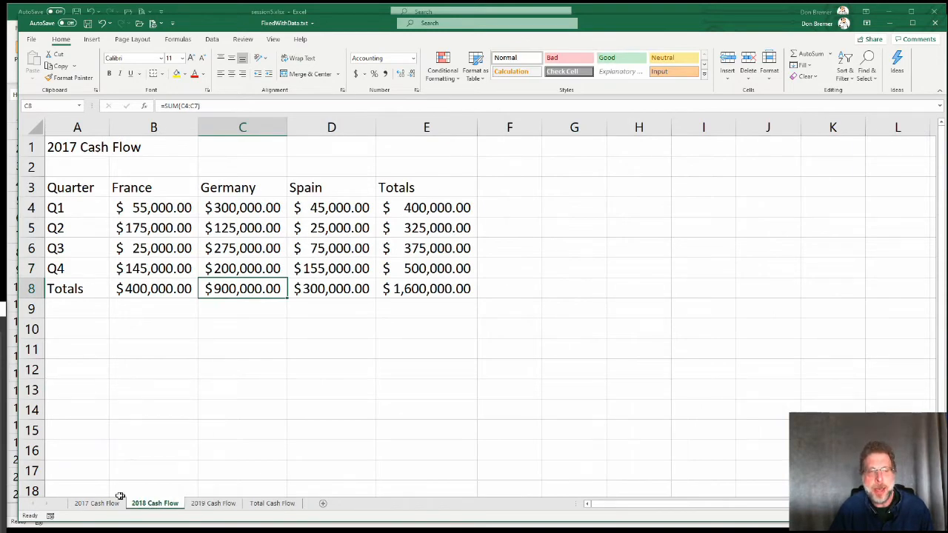
pyautogui.click(96, 504)
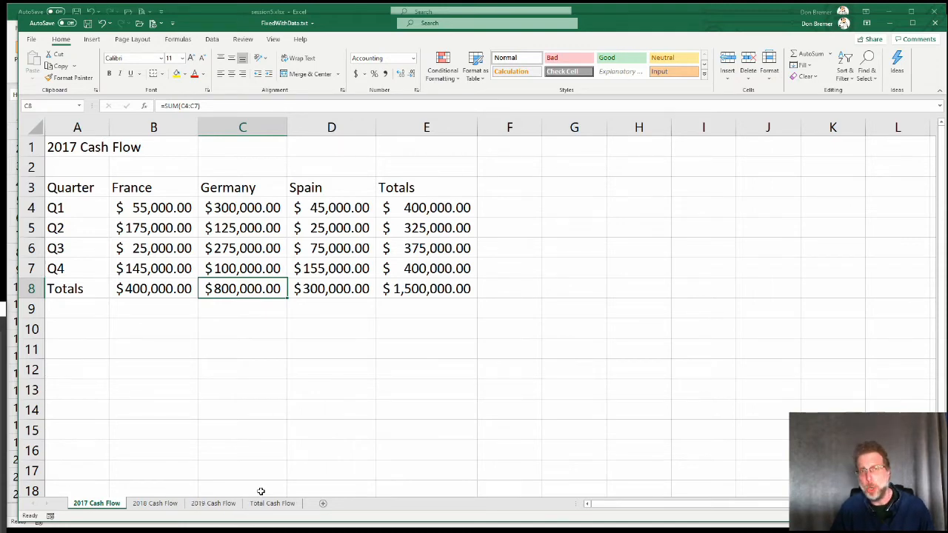
# - Shorten the workbook window and color the 2017 Cash Flow sheet tab orange
pyautogui.rightClick(109, 503)
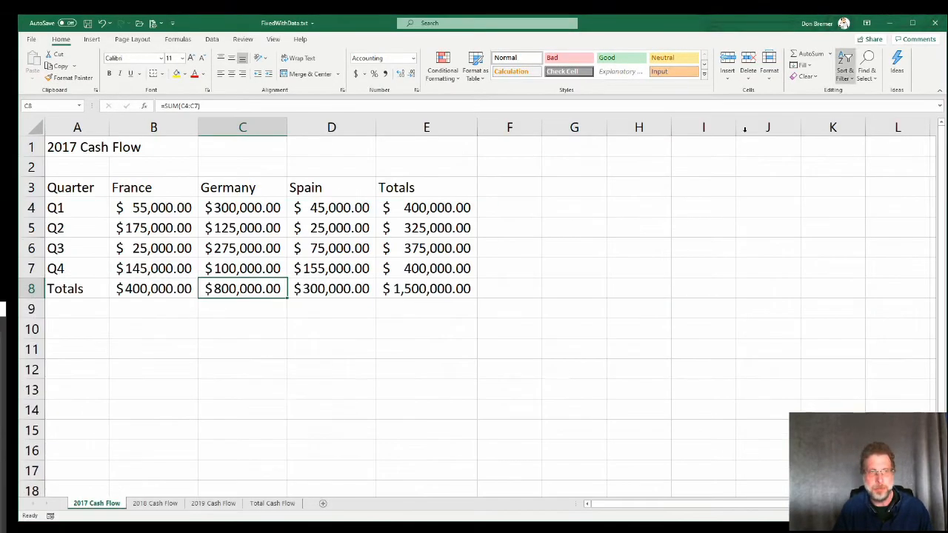
pyautogui.moveTo(210, 527); pyautogui.dragTo(215, 448)
pyautogui.rightClick(101, 429)
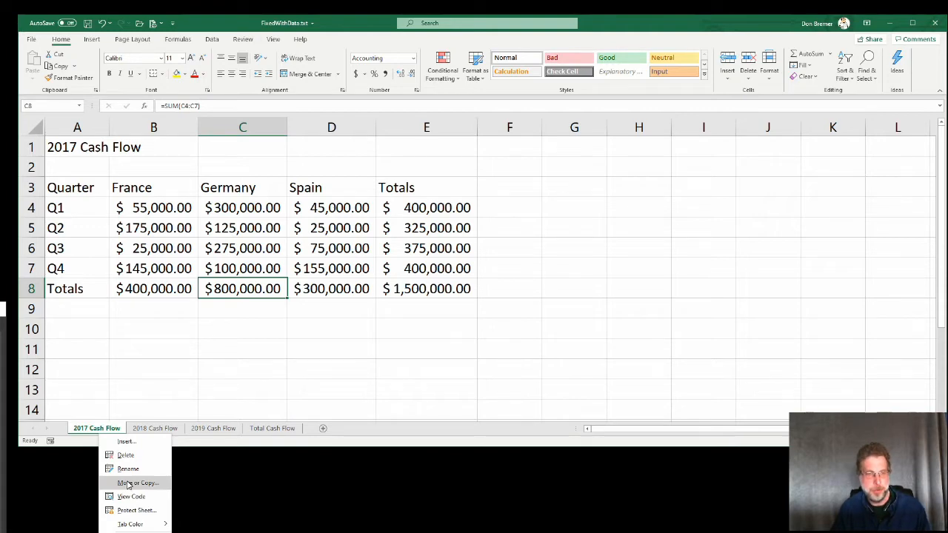
pyautogui.moveTo(129, 523)
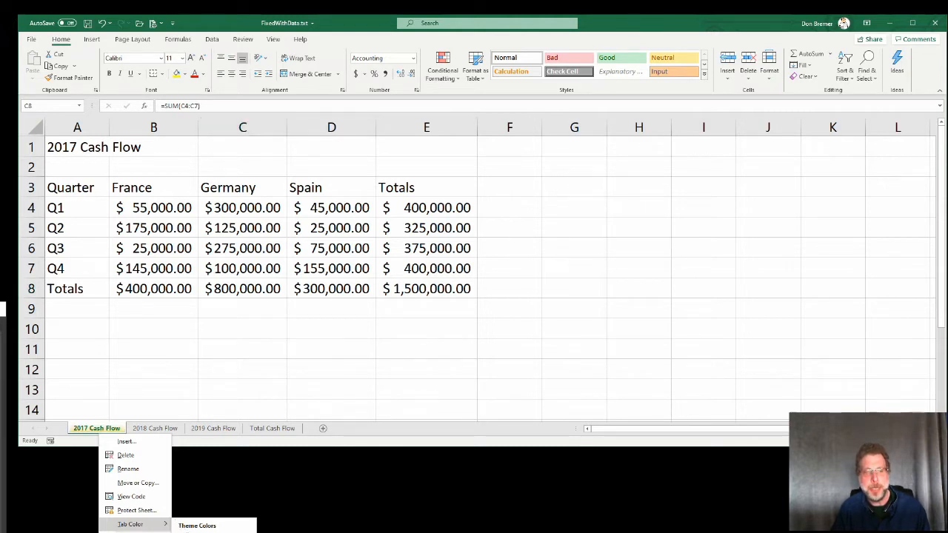
pyautogui.click(197, 532)
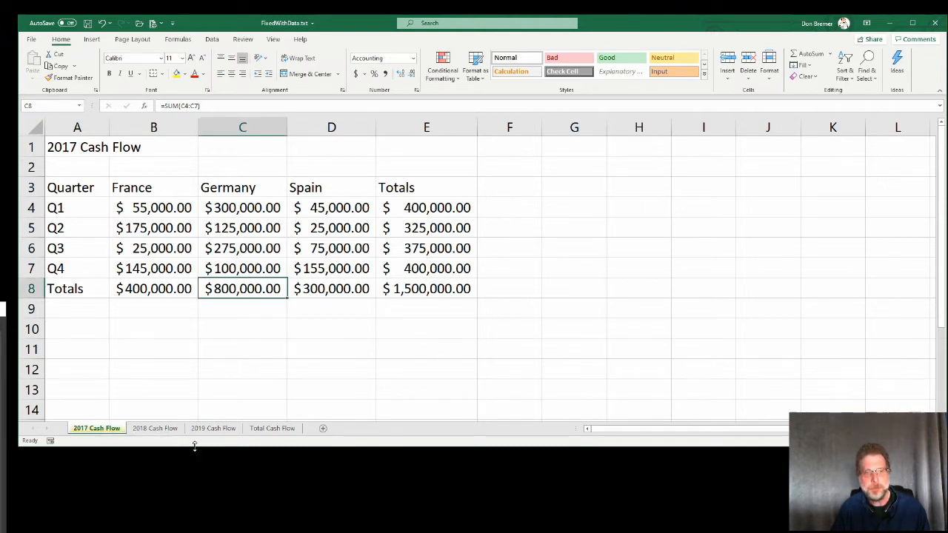
# - Shorten the window further and color the 2018 and 2019 Cash Flow sheet tabs yellow together as a group
pyautogui.moveTo(194, 446); pyautogui.dragTo(191, 408)
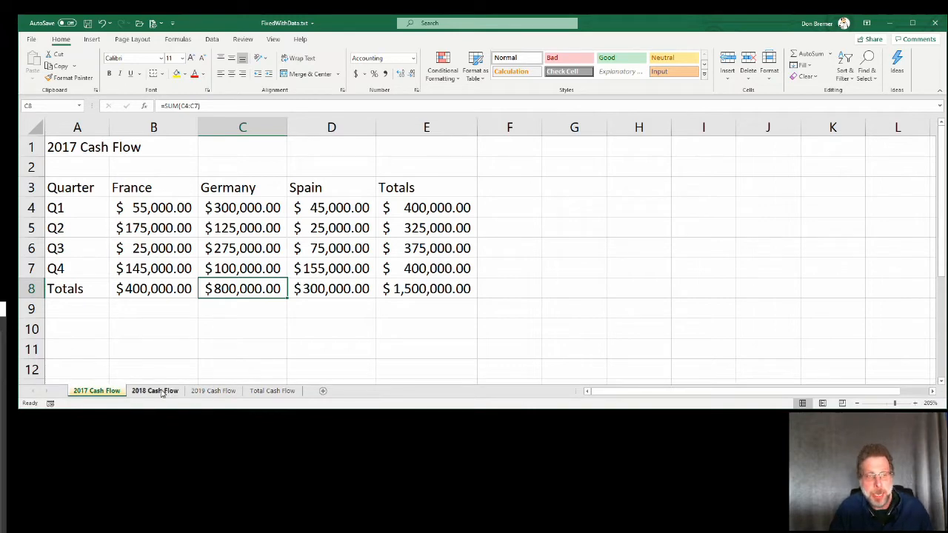
pyautogui.click(162, 394)
pyautogui.keyDown('ctrl'); pyautogui.click(205, 394); pyautogui.keyUp('ctrl')
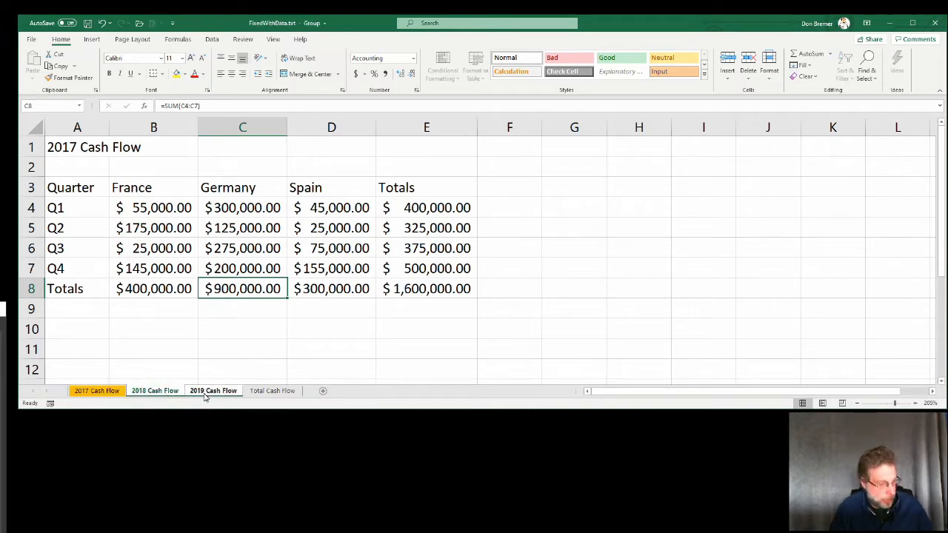
pyautogui.rightClick(203, 397)
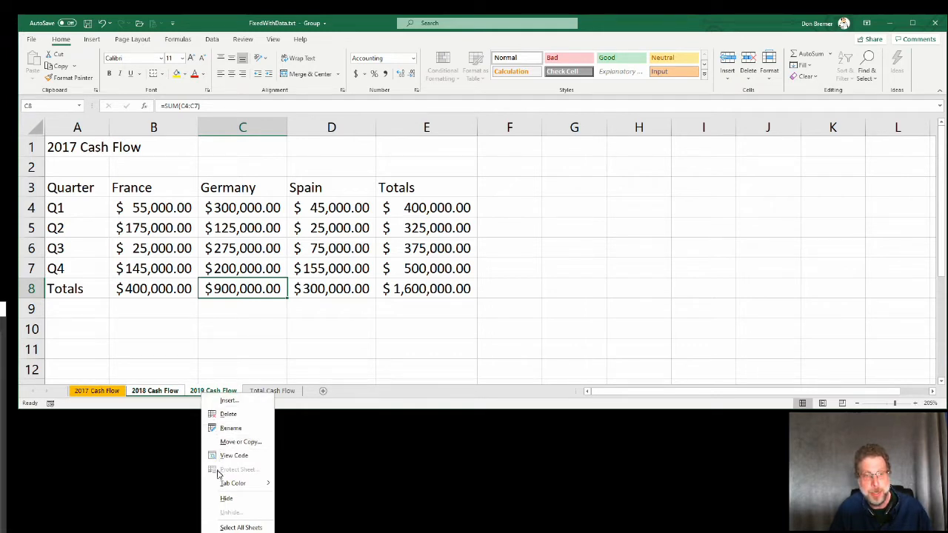
pyautogui.moveTo(220, 483)
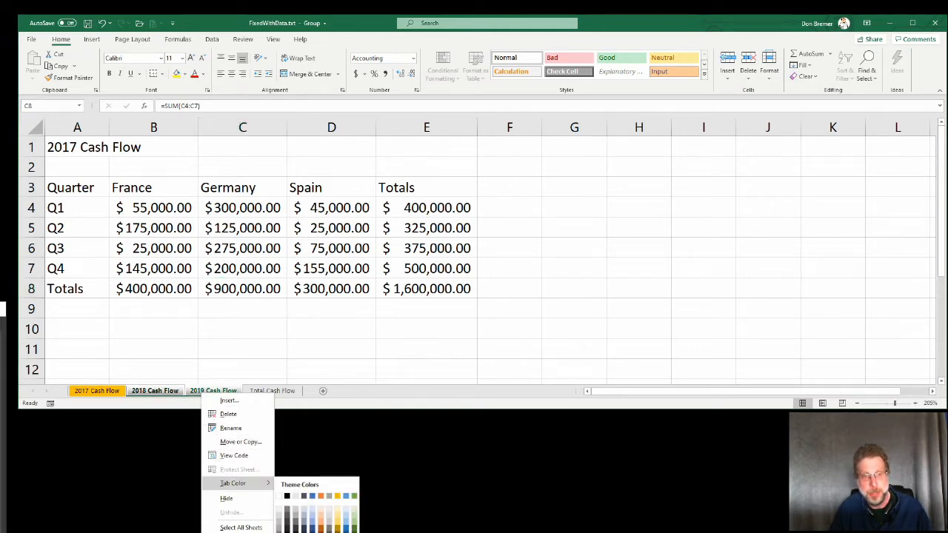
pyautogui.click(348, 506)
pyautogui.click(130, 373)
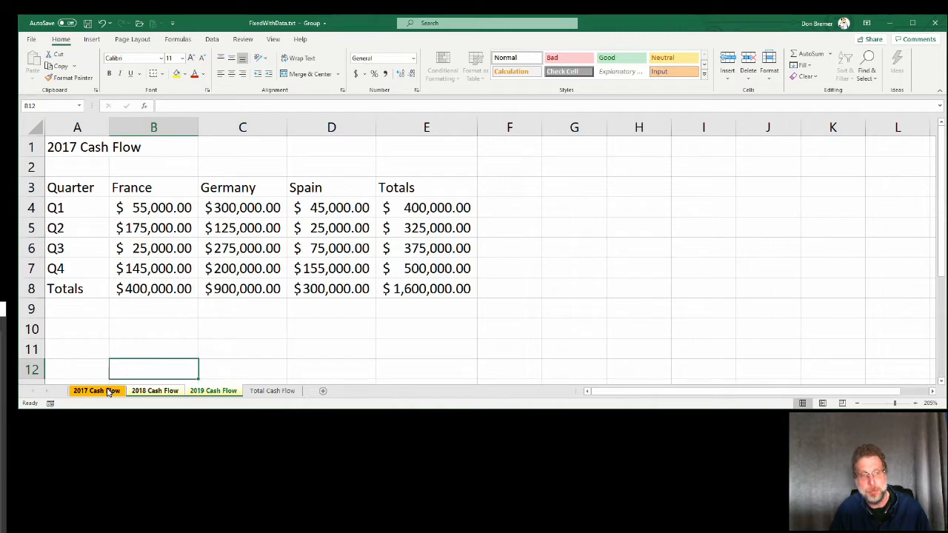
pyautogui.click(107, 391)
pyautogui.click(155, 392)
pyautogui.click(218, 393)
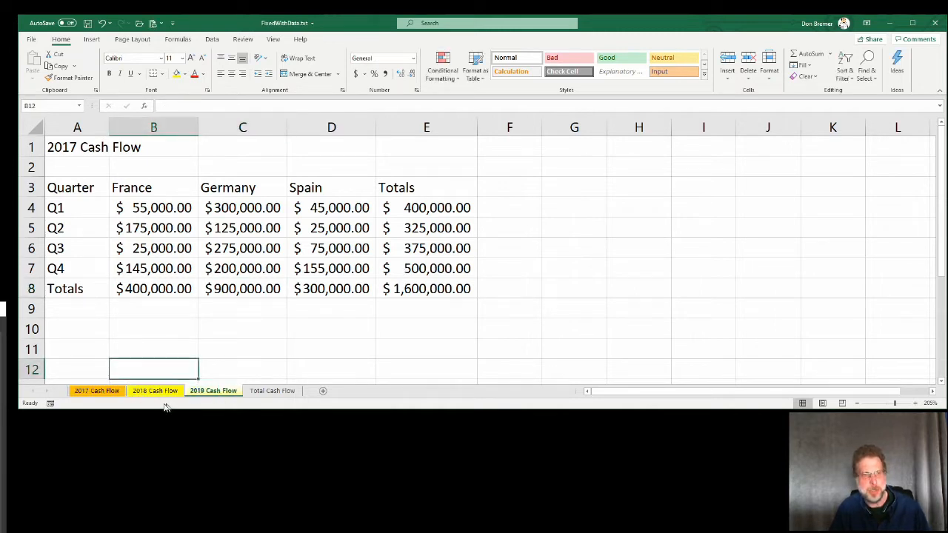
# - Group the 2017, 2018 and 2019 Cash Flow sheets, color all three tabs yellow, and ungroup them by going to Total Cash Flow
pyautogui.click(120, 393)
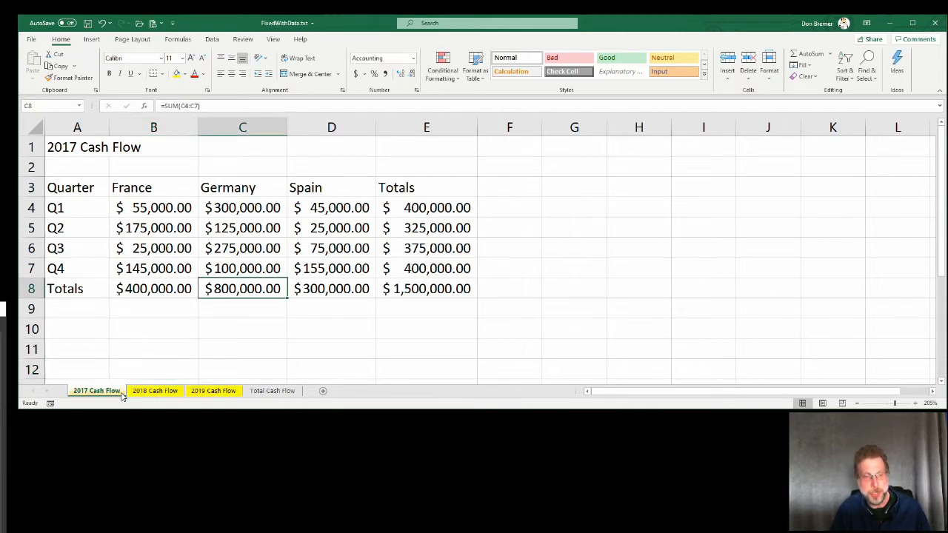
pyautogui.keyDown('ctrl'); pyautogui.click(141, 391); pyautogui.keyUp('ctrl')
pyautogui.keyDown('ctrl'); pyautogui.click(206, 393); pyautogui.keyUp('ctrl')
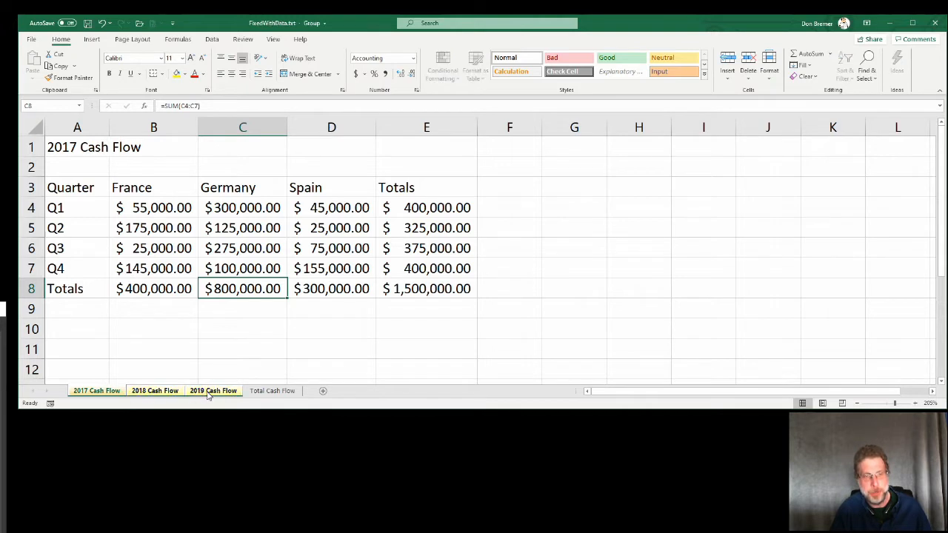
pyautogui.rightClick(208, 392)
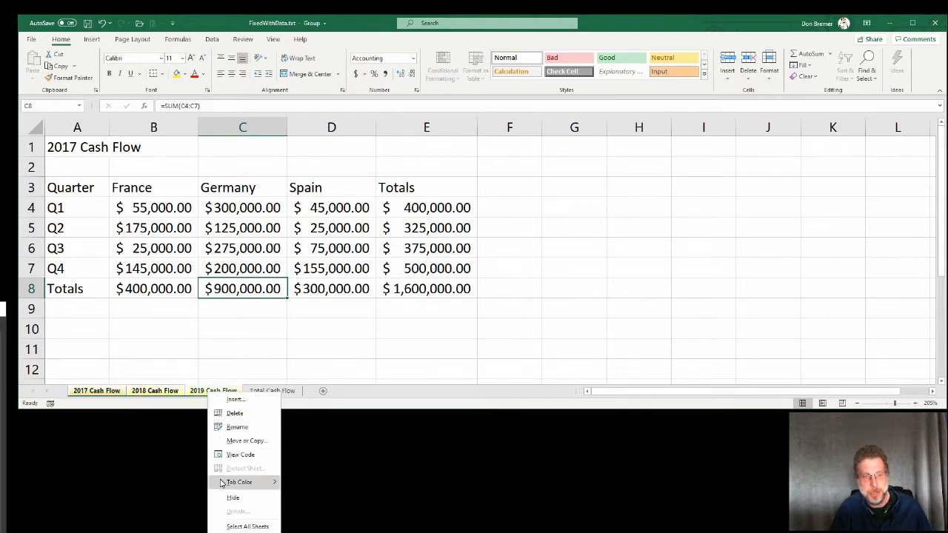
pyautogui.moveTo(222, 482)
pyautogui.click(310, 532)
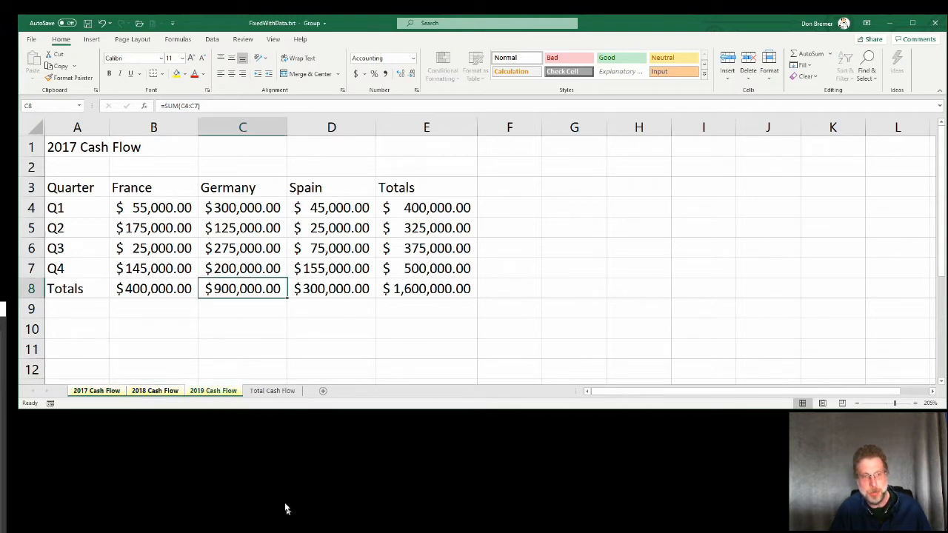
pyautogui.click(262, 392)
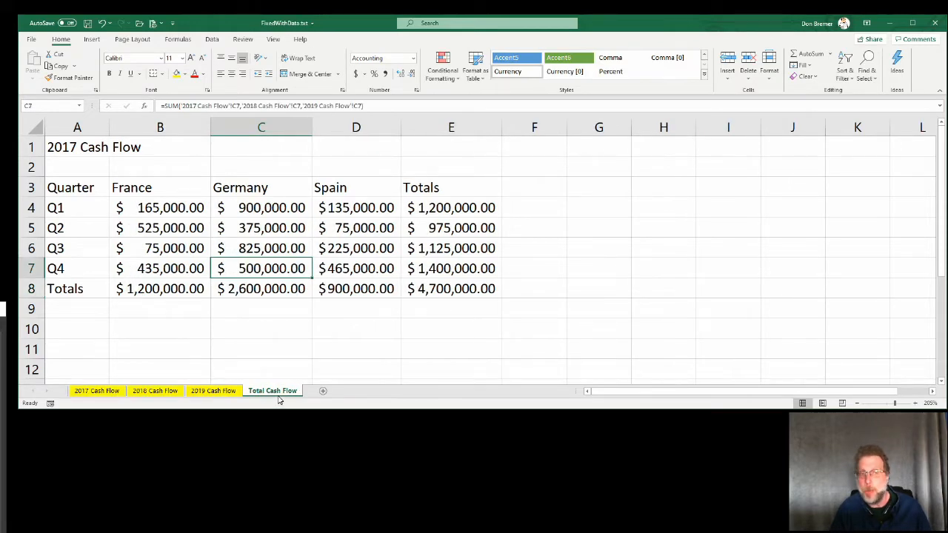
pyautogui.rightClick(278, 393)
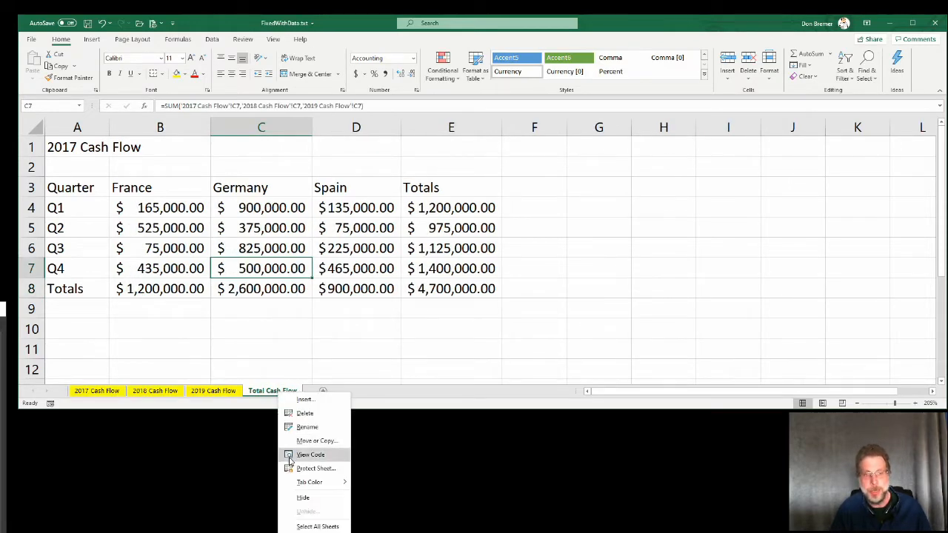
pyautogui.moveTo(297, 481)
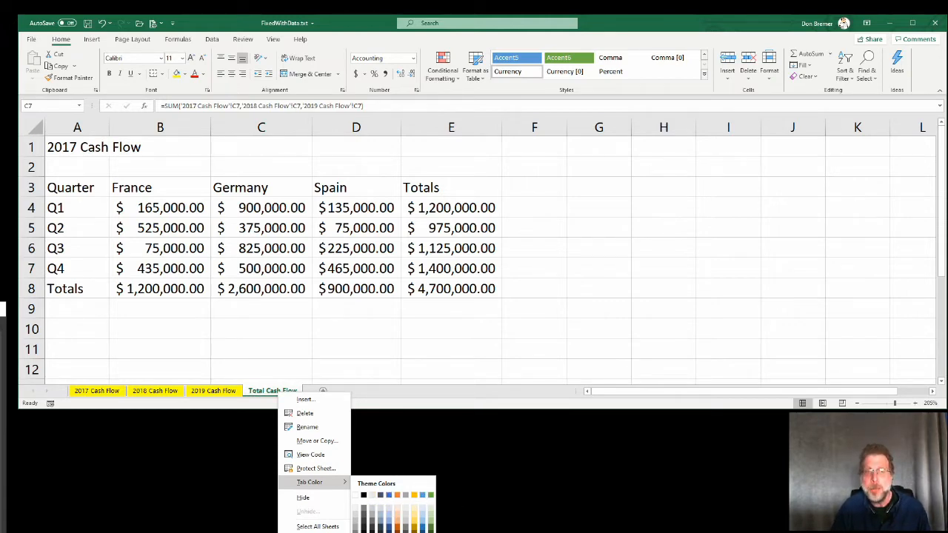
pyautogui.click(385, 532)
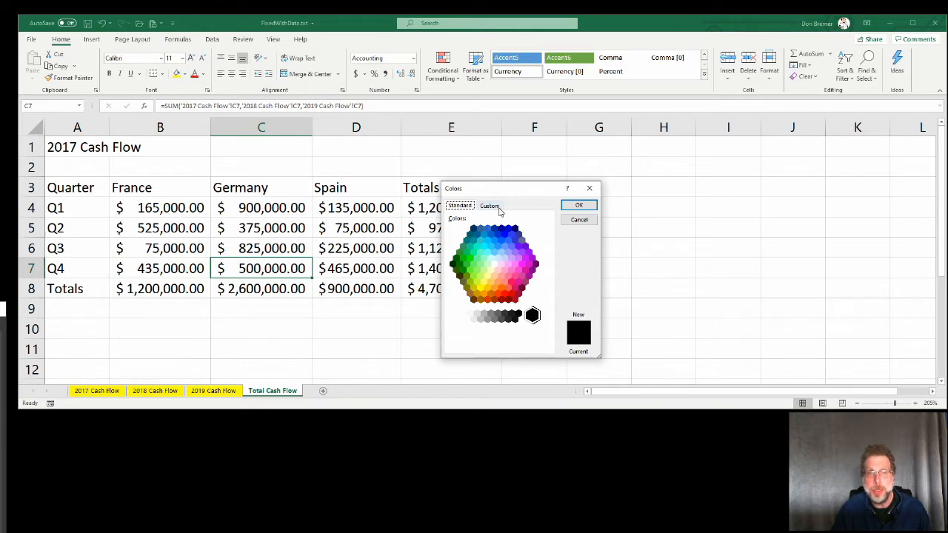
pyautogui.click(498, 211)
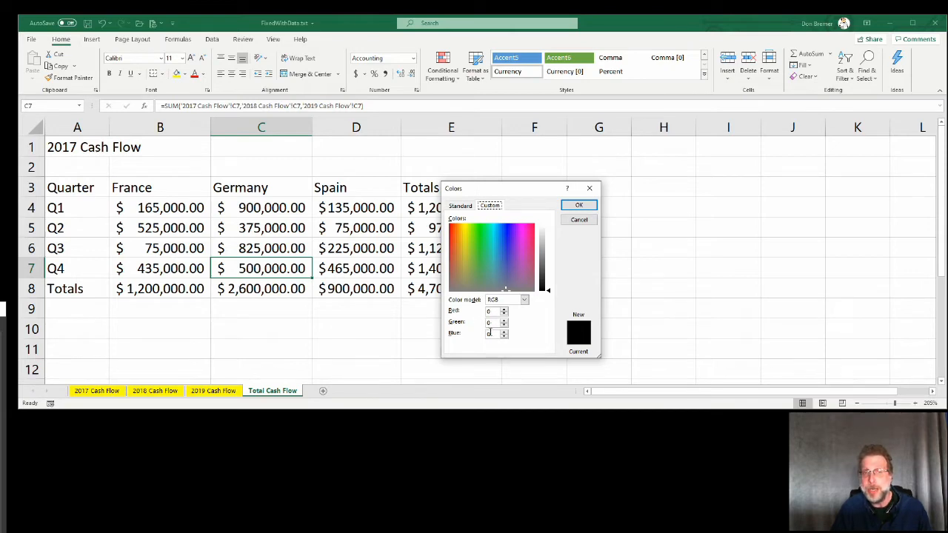
pyautogui.moveTo(510, 290); pyautogui.dragTo(457, 242)
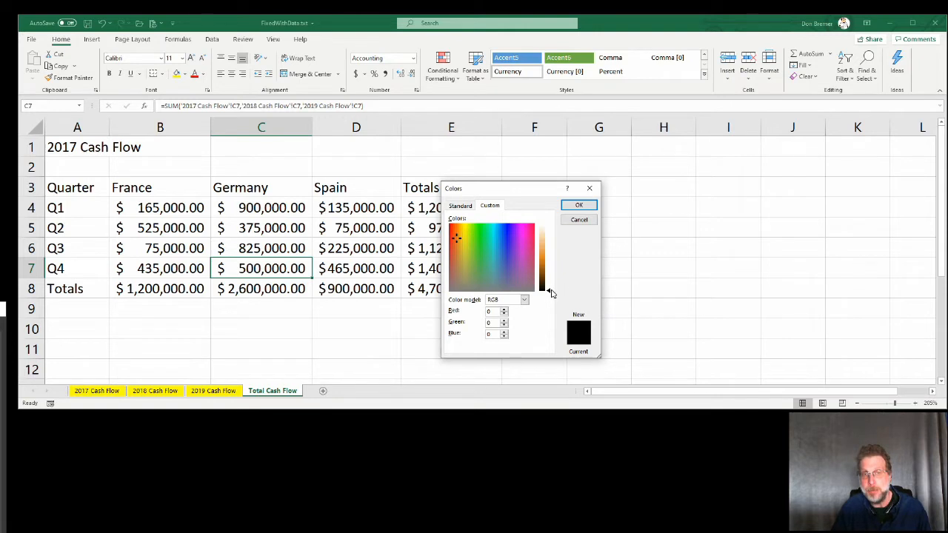
pyautogui.moveTo(549, 290); pyautogui.dragTo(548, 261)
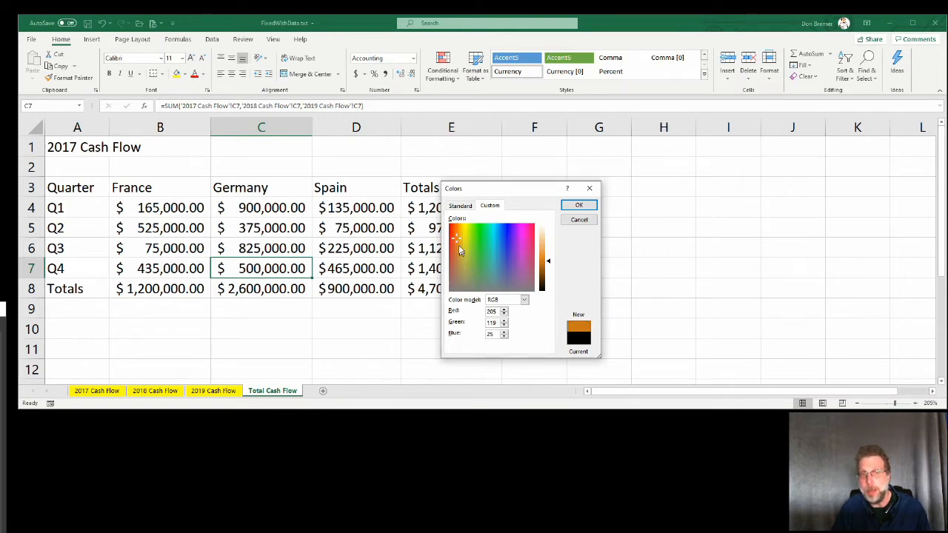
pyautogui.moveTo(459, 242); pyautogui.dragTo(476, 240)
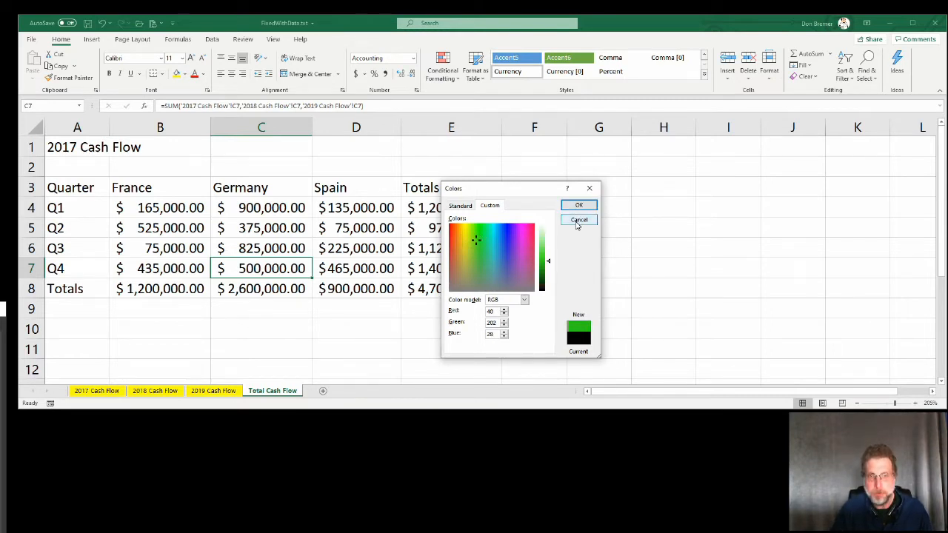
pyautogui.click(577, 221)
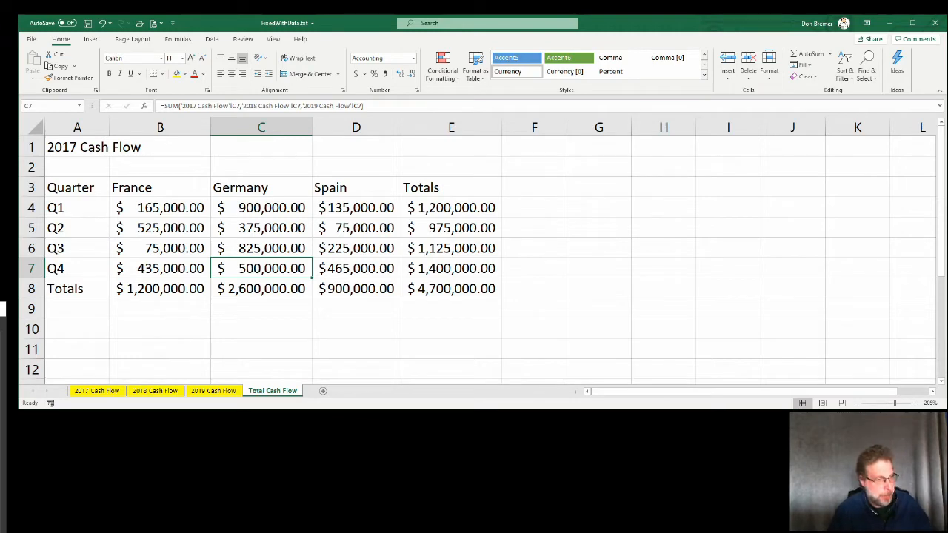
# - Switch to the session5.xlsx workbook and look through the Apple, Microsoft and DJIA price rows on the Stocks sheet
pyautogui.hotkey('alt', 'Tab')
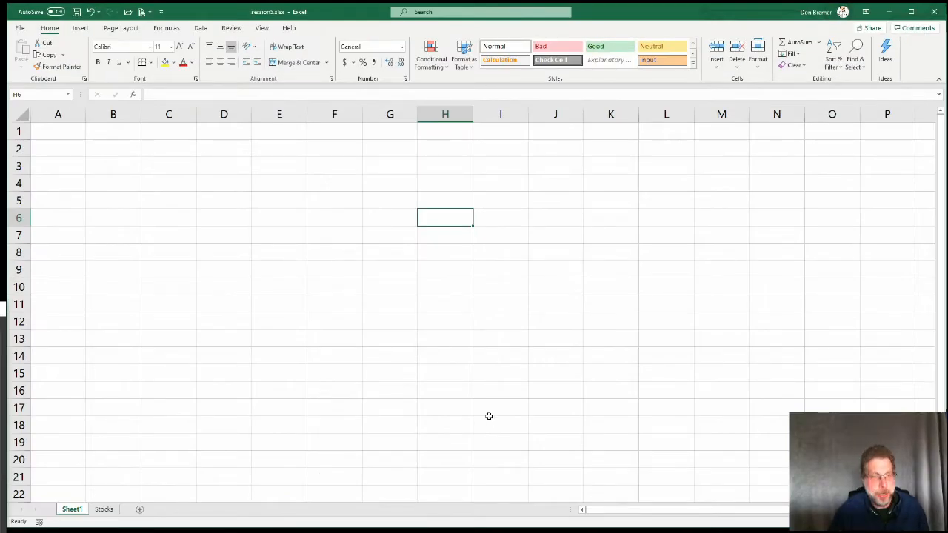
pyautogui.click(104, 510)
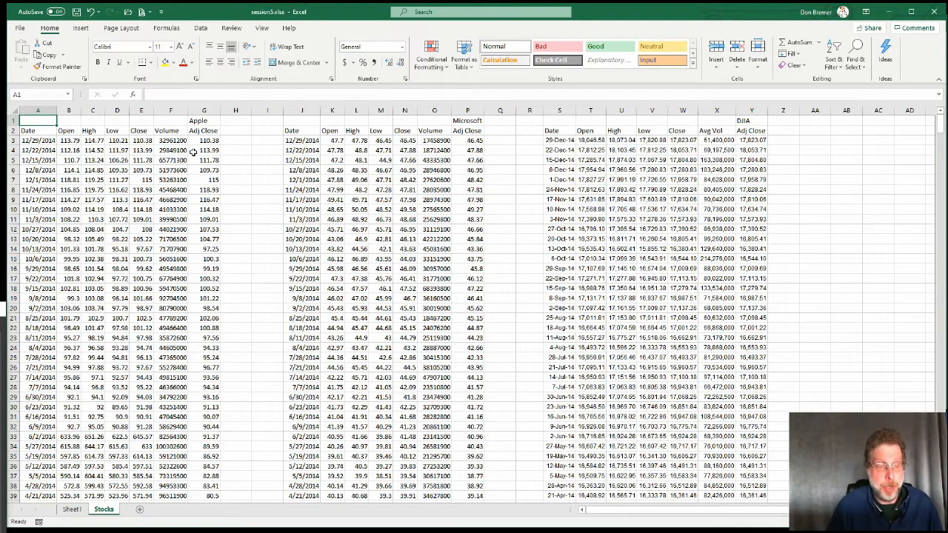
pyautogui.click(142, 219)
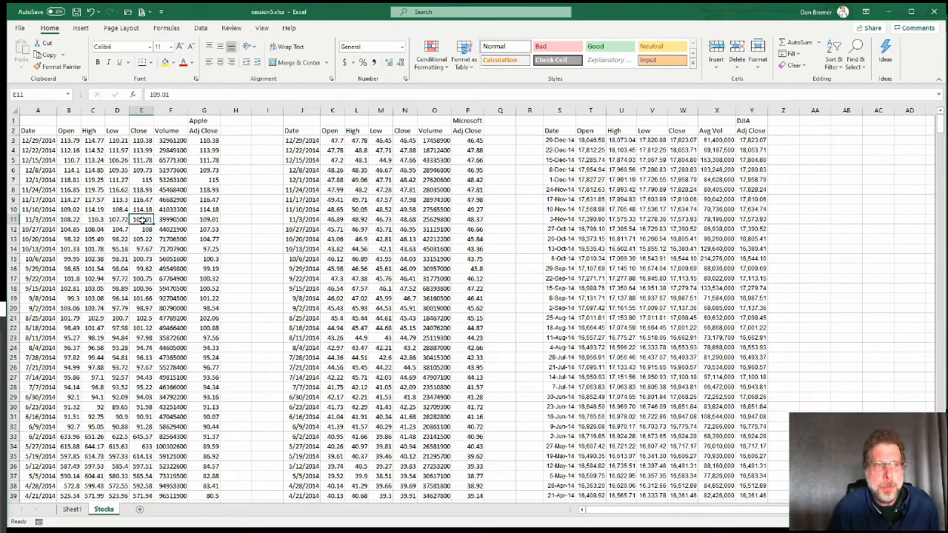
pyautogui.press('pagedown')
pyautogui.press('pagedown')
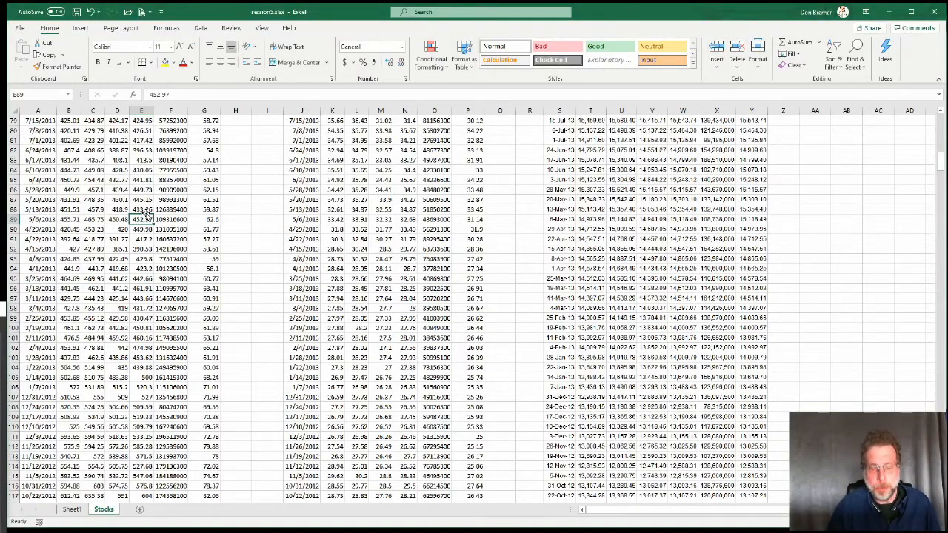
pyautogui.press('pageup')
pyautogui.press('pageup')
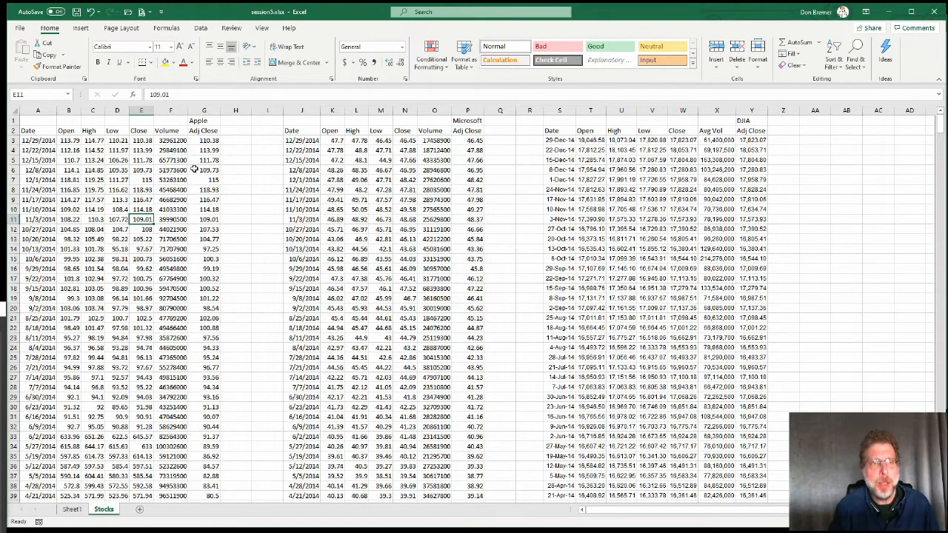
# - Freeze panes at cell B3 on the Stocks sheet so the two header rows and the Date column stay in view
pyautogui.click(263, 28)
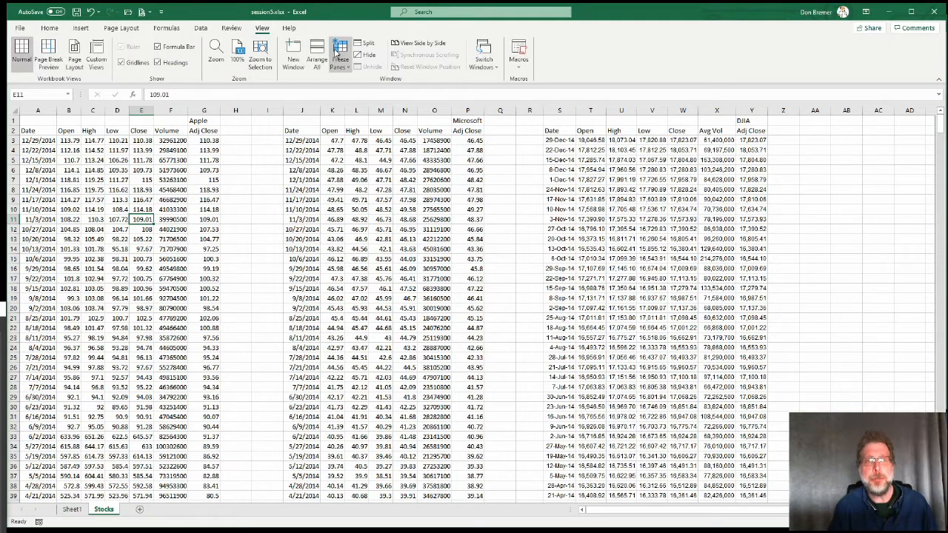
pyautogui.click(338, 50)
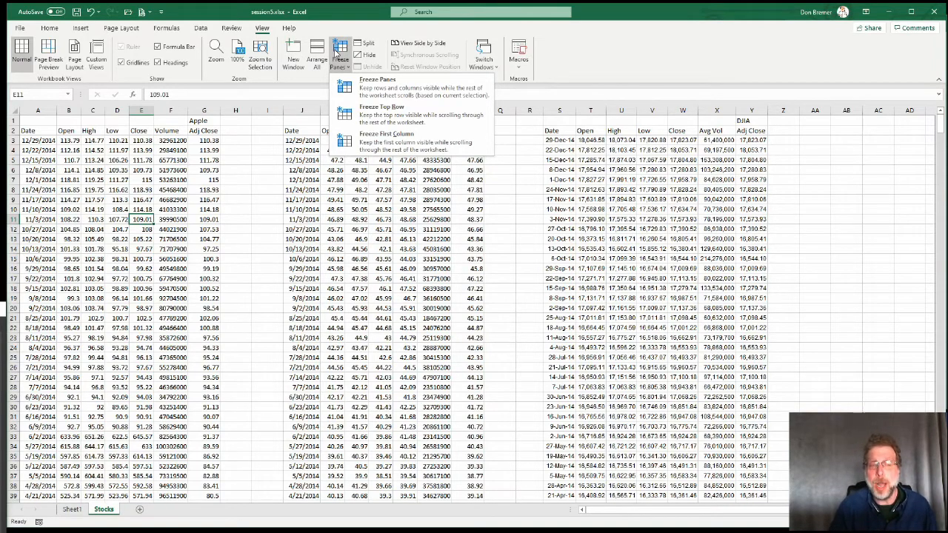
pyautogui.click(339, 50)
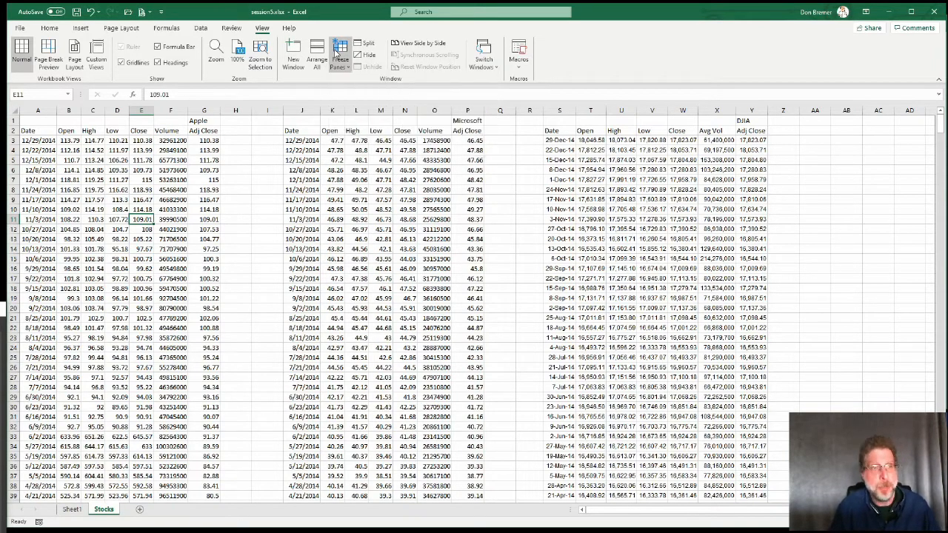
pyautogui.click(69, 140)
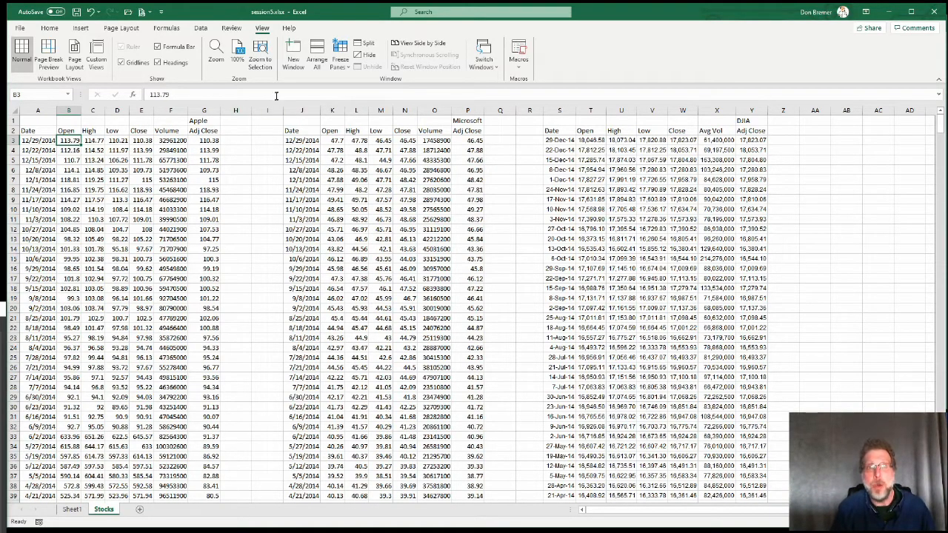
pyautogui.click(342, 62)
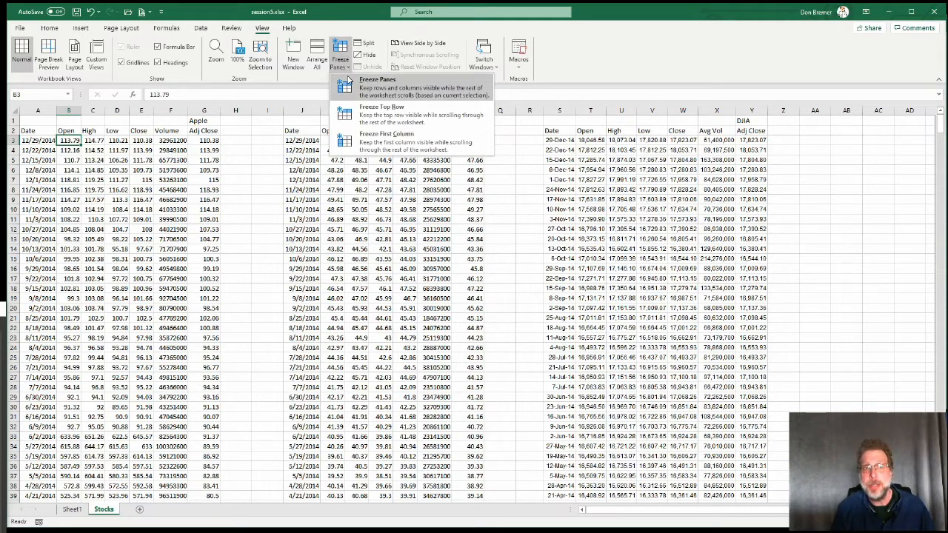
pyautogui.click(353, 87)
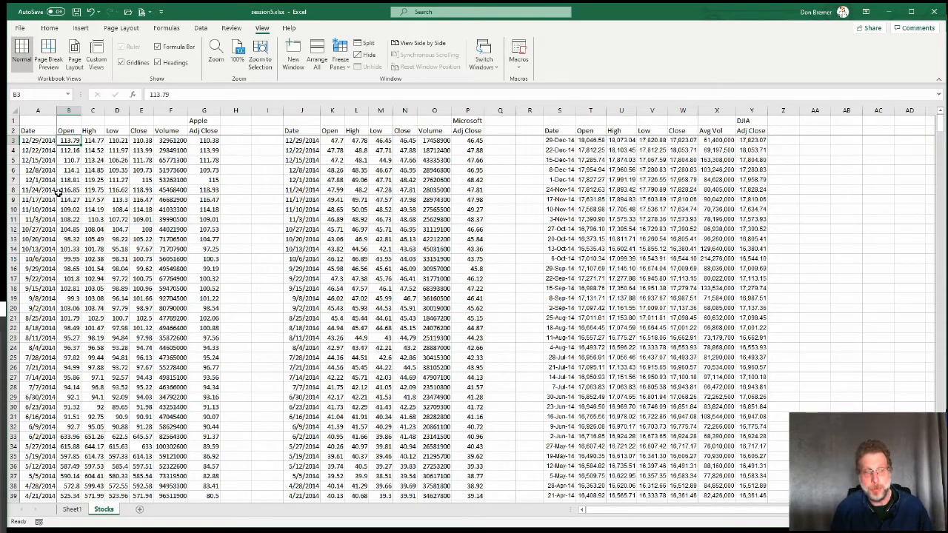
# - Look down through the Stocks price rows and back up to check the frozen header rows
pyautogui.scroll(-20, 68, 185)
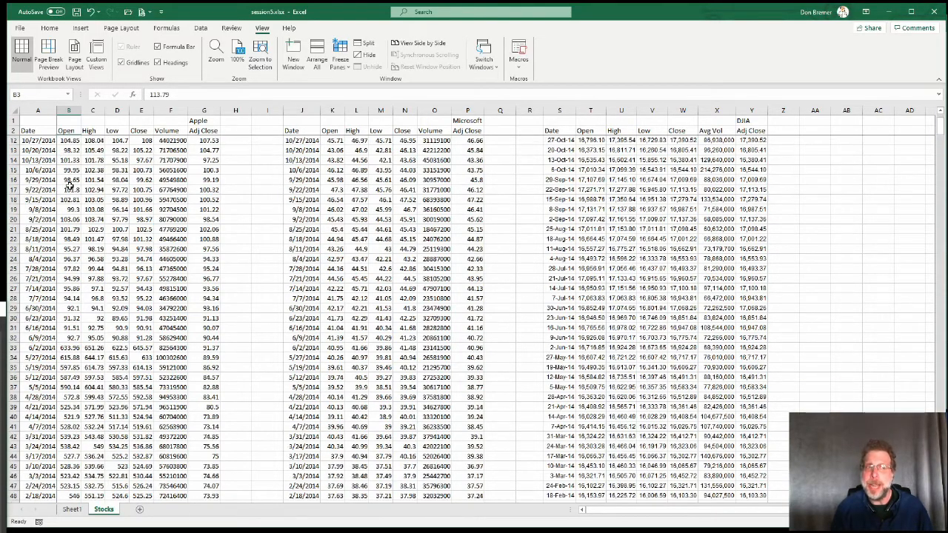
pyautogui.scroll(-1, 69, 186)
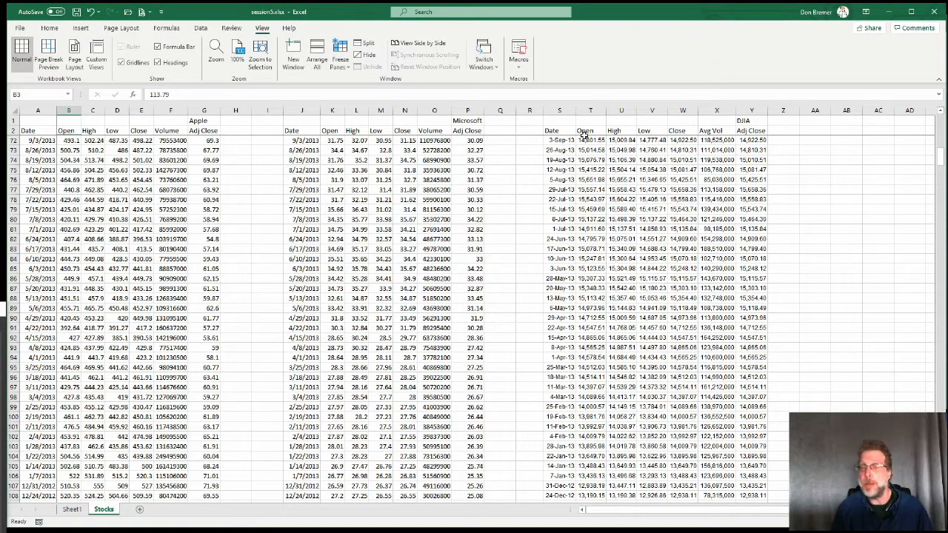
pyautogui.scroll(18, 268, 211)
pyautogui.scroll(5, 269, 211)
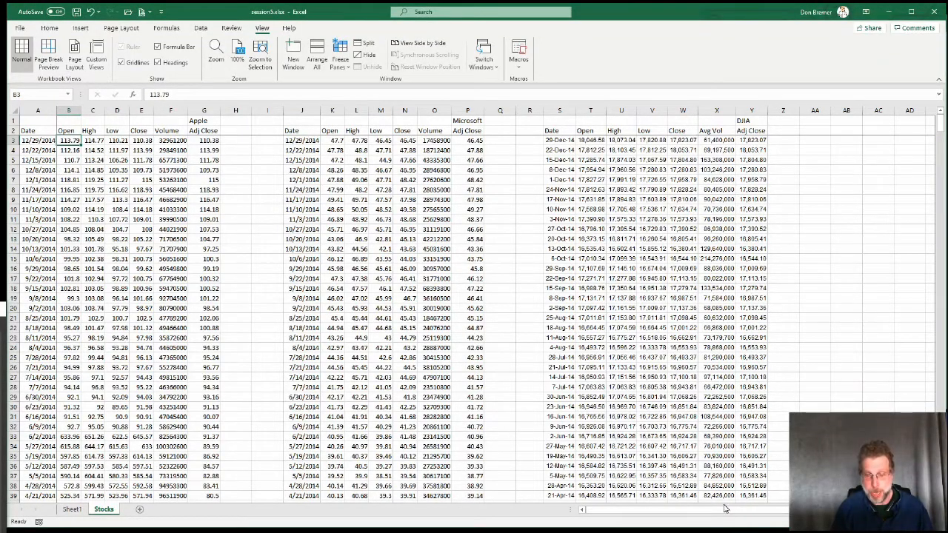
# - Move across row 30 past the DJIA data to column AM and return to the first dates in column A to check the frozen Date column
pyautogui.click(622, 407)
pyautogui.press('Right')
pyautogui.press('Right')
pyautogui.press('Right')
pyautogui.press('Right')
pyautogui.press('Right')
pyautogui.press('Right')
pyautogui.press('Right')
pyautogui.press('Right')
pyautogui.press('Right')
pyautogui.press('Right')
pyautogui.press('Right')
pyautogui.press('Right')
pyautogui.press('Right')
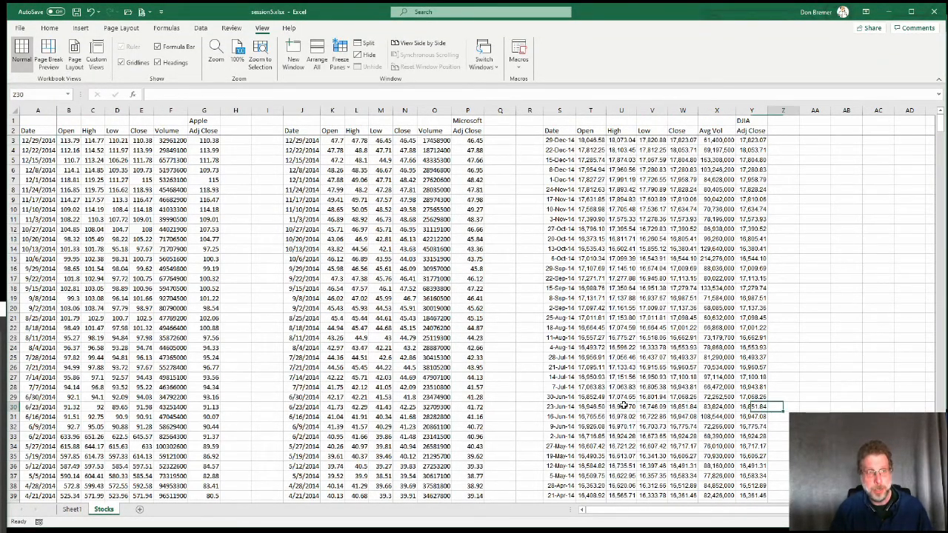
pyautogui.press('Right')
pyautogui.press('Right')
pyautogui.press('Right')
pyautogui.press('Right')
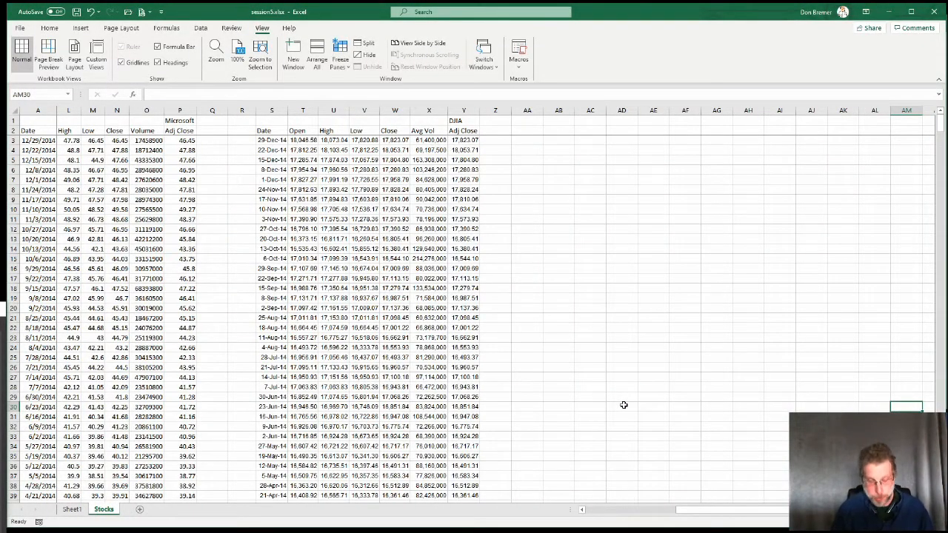
pyautogui.press('Left')
pyautogui.press('Left')
pyautogui.press('Left')
pyautogui.press('Left')
pyautogui.press('Left')
pyautogui.press('Left')
pyautogui.press('Left')
pyautogui.press('Left')
pyautogui.press('Left')
pyautogui.press('Left')
pyautogui.press('Left')
pyautogui.press('Left')
pyautogui.press('Left')
pyautogui.press('Left')
pyautogui.press('Left')
pyautogui.press('Left')
pyautogui.press('Left')
pyautogui.press('Left')
pyautogui.press('Left')
pyautogui.press('Left')
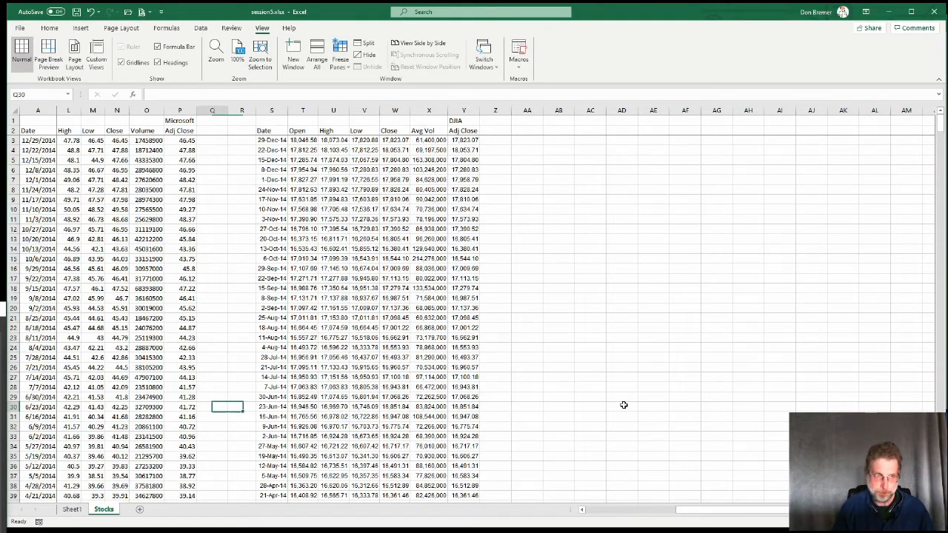
pyautogui.press('Home')
pyautogui.press('Up')
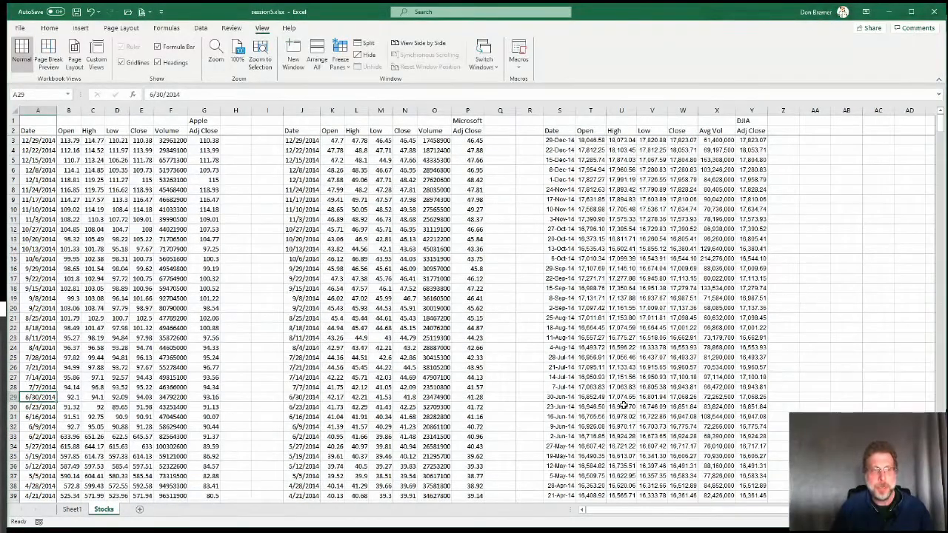
pyautogui.press('Up')
pyautogui.press('Up')
pyautogui.press('Up')
pyautogui.press('Up')
pyautogui.press('Up')
pyautogui.press('Up')
pyautogui.press('Up')
pyautogui.press('Up')
pyautogui.press('Up')
pyautogui.press('Up')
pyautogui.press('Up')
pyautogui.press('Up')
pyautogui.press('Up')
pyautogui.press('Up')
pyautogui.press('Up')
pyautogui.press('Up')
pyautogui.press('Up')
pyautogui.press('Up')
pyautogui.press('Up')
pyautogui.press('Up')
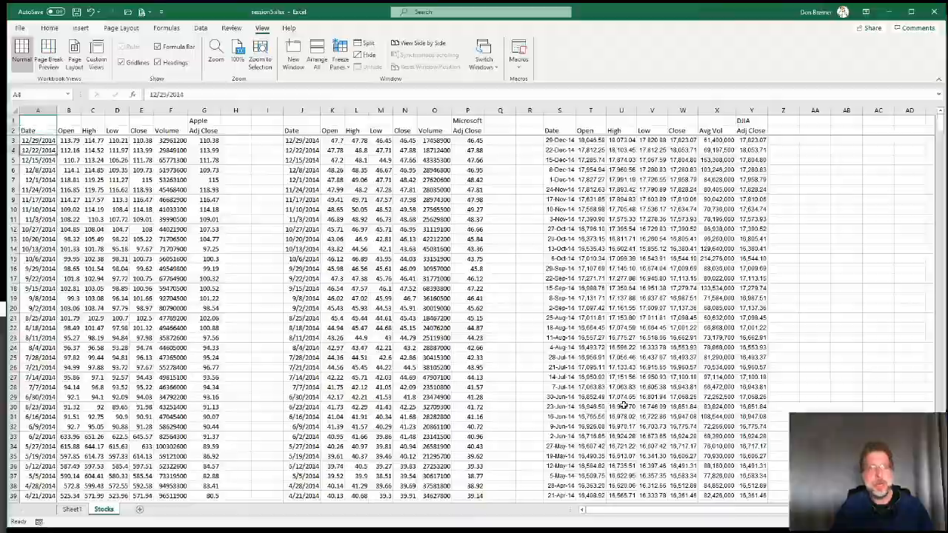
# - Browse down Apple's Open column to the 2008 rows under the frozen headers, and go back to cell B3
pyautogui.press('Right')
pyautogui.press('pagedown')
pyautogui.press('pagedown')
pyautogui.press('pagedown')
pyautogui.press('pagedown')
pyautogui.press('pagedown')
pyautogui.press('pagedown')
pyautogui.press('pagedown')
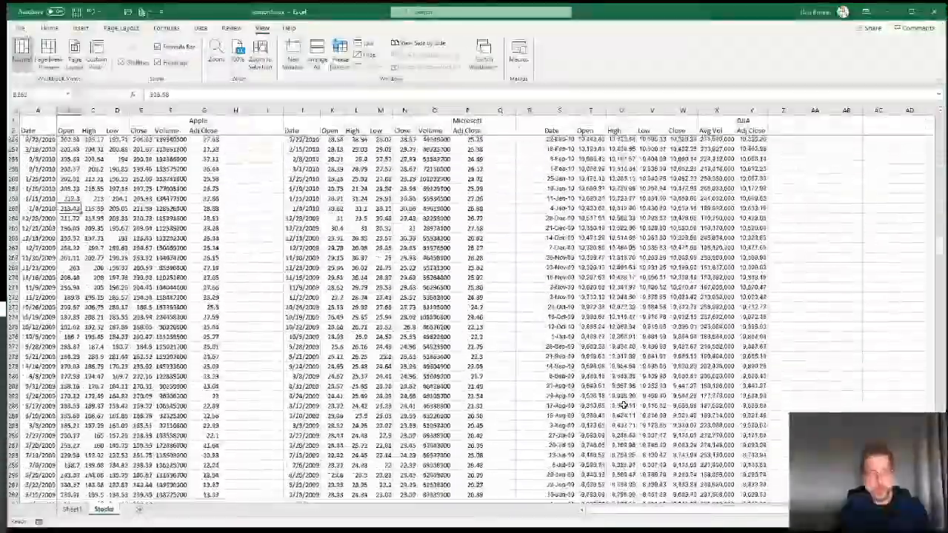
pyautogui.press('pagedown')
pyautogui.press('pagedown')
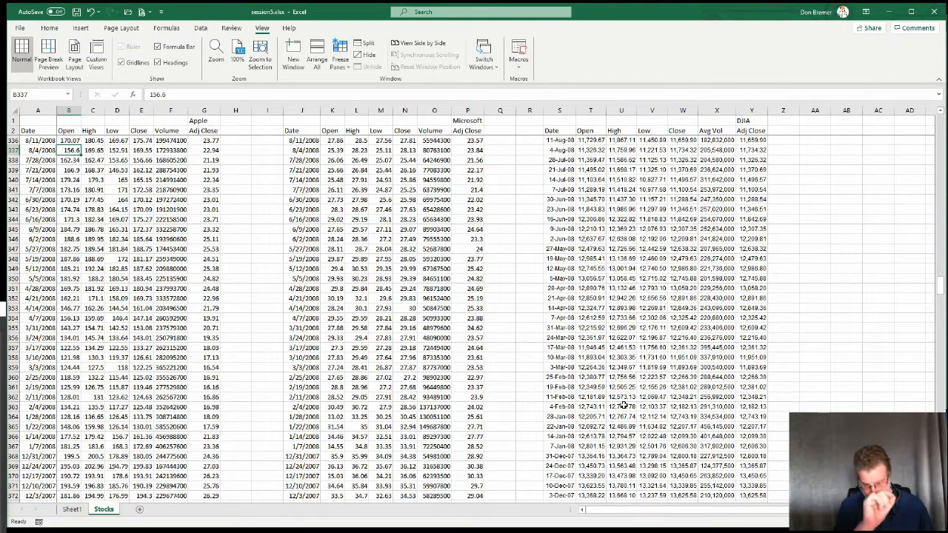
pyautogui.press('Up')
pyautogui.press('Up')
pyautogui.press('Up')
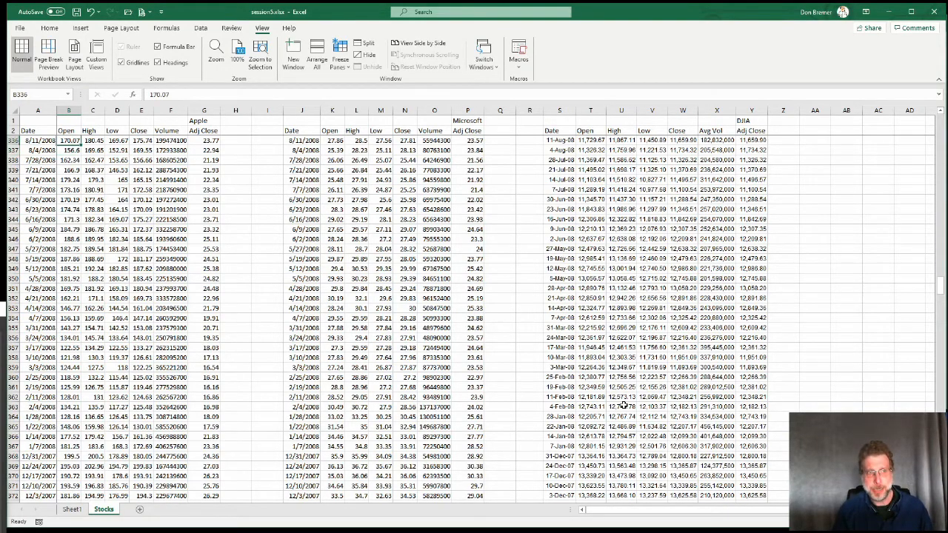
pyautogui.press('Up')
pyautogui.press('Up')
pyautogui.press('Up')
pyautogui.press('Up')
pyautogui.press('Up')
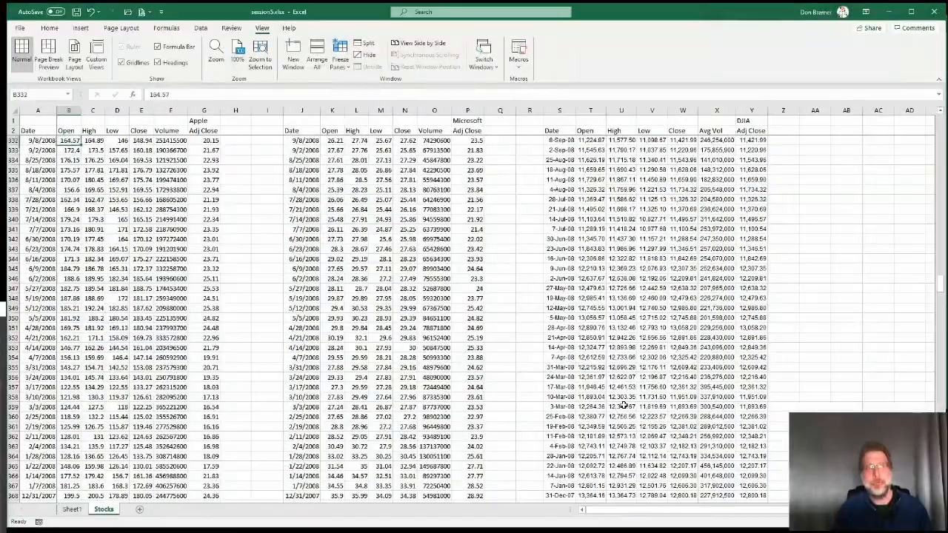
pyautogui.press('Down')
pyautogui.press('Down')
pyautogui.press('Down')
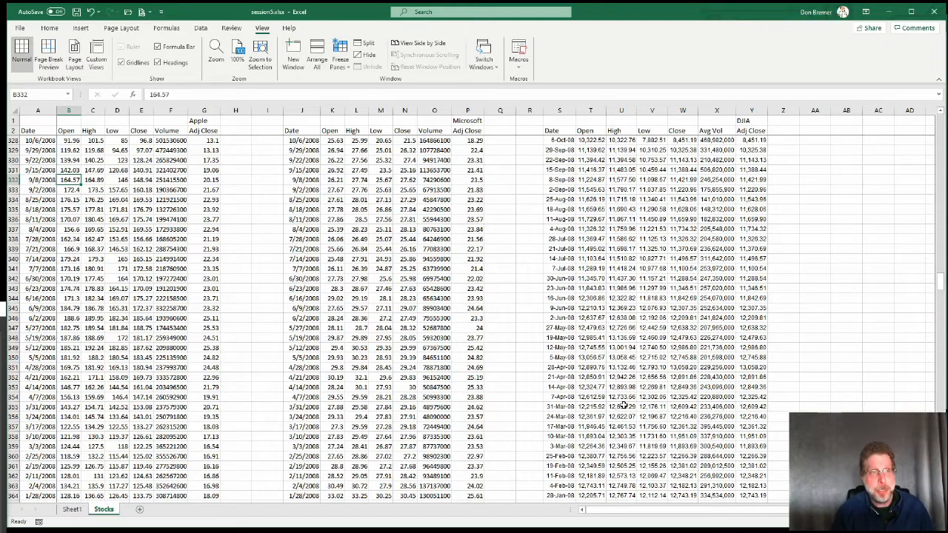
pyautogui.hotkey('ctrl', 'Up')
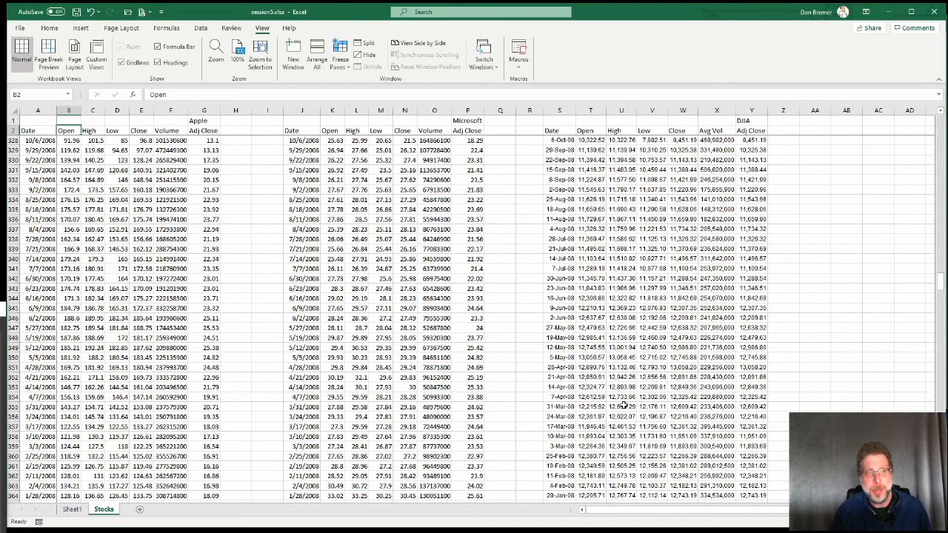
pyautogui.press('Down')
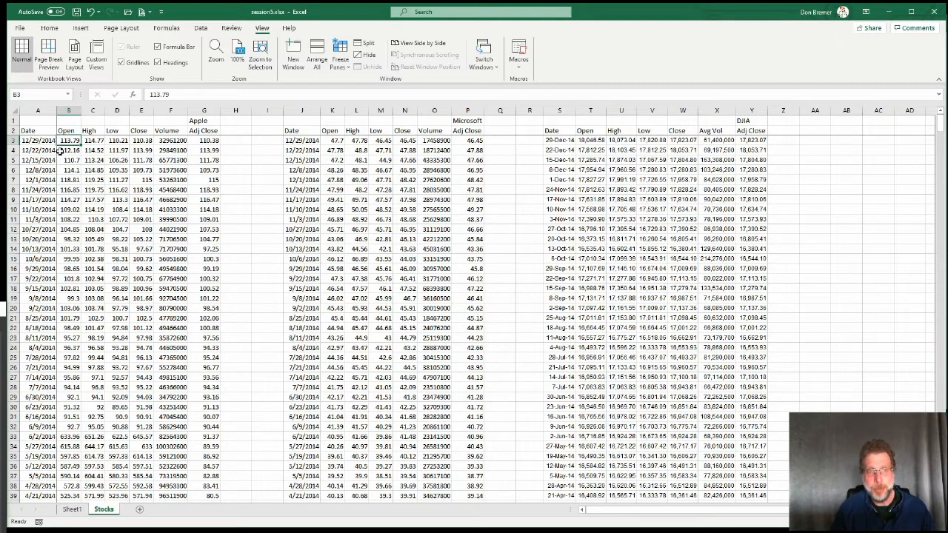
# - Unfreeze the panes on the Stocks sheet and select cell E6
pyautogui.click(341, 65)
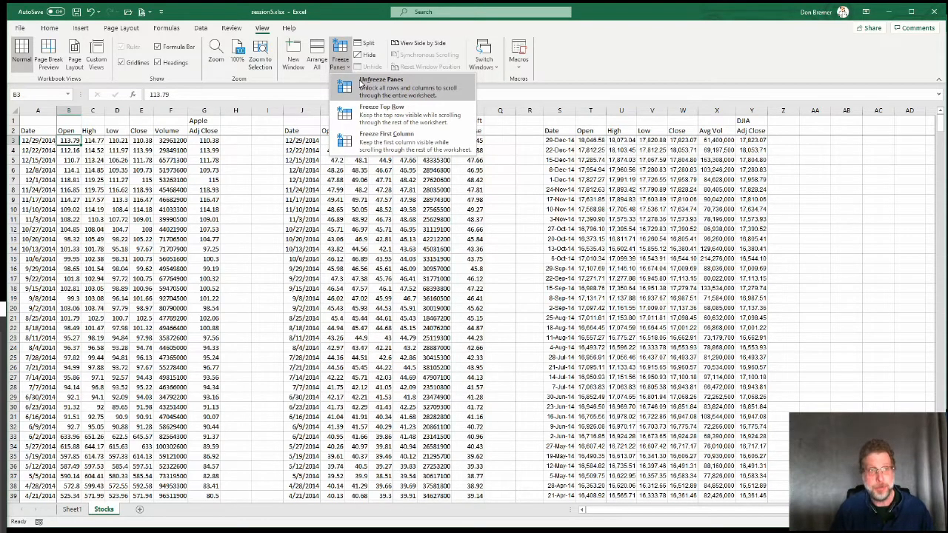
pyautogui.click(360, 84)
pyautogui.click(142, 169)
# - Examine the print title options in the sheet settings of Page Setup and close the dialog without changes
pyautogui.click(121, 30)
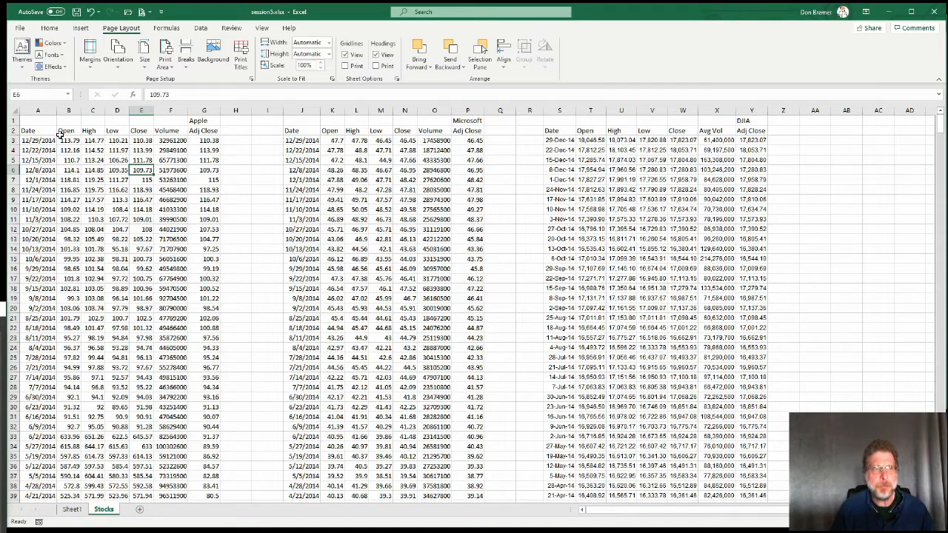
pyautogui.click(396, 80)
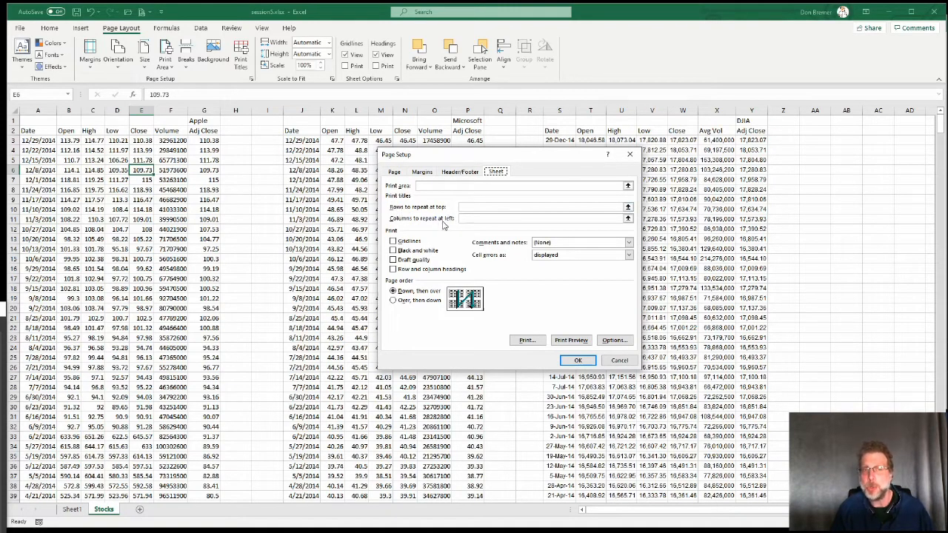
pyautogui.click(620, 361)
# - View the Stocks print preview and its Page Setup sheet options, and return to the worksheet without changes
pyautogui.click(20, 29)
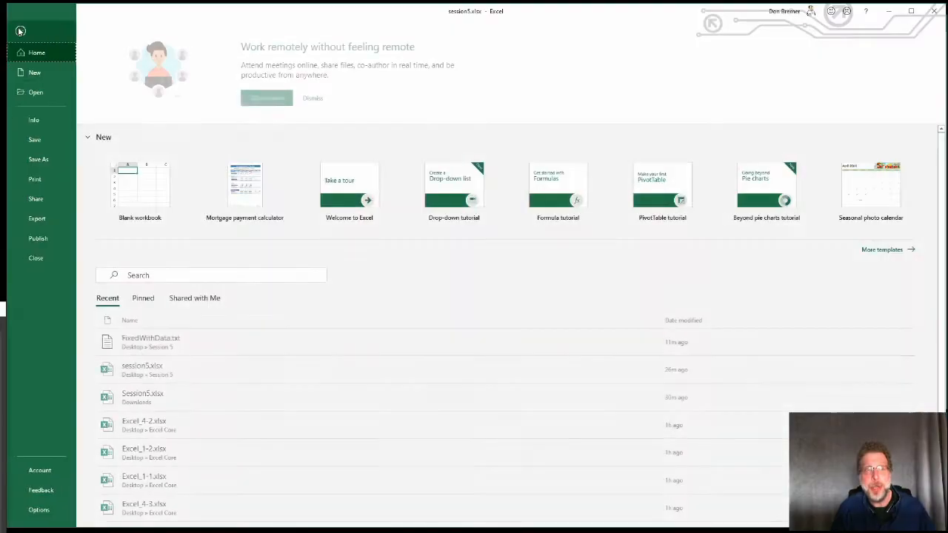
pyautogui.click(35, 178)
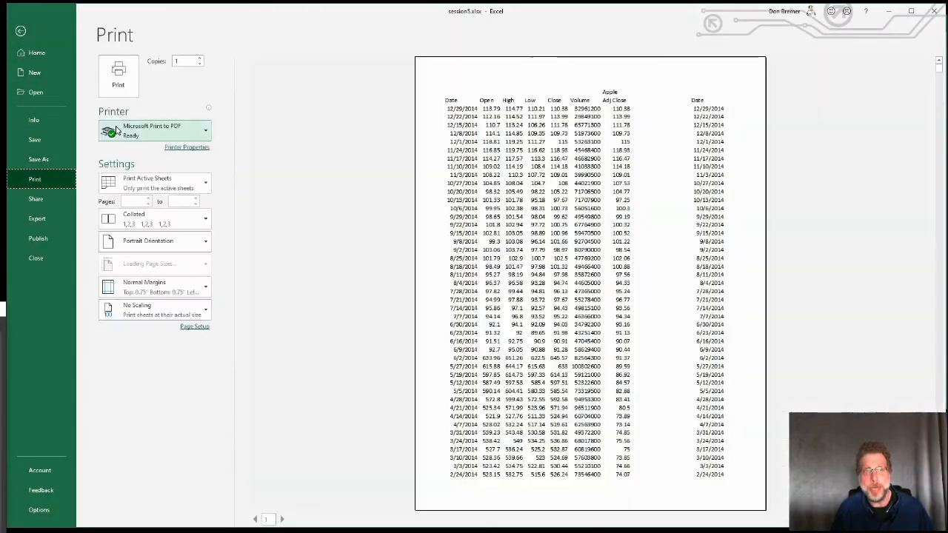
pyautogui.click(192, 328)
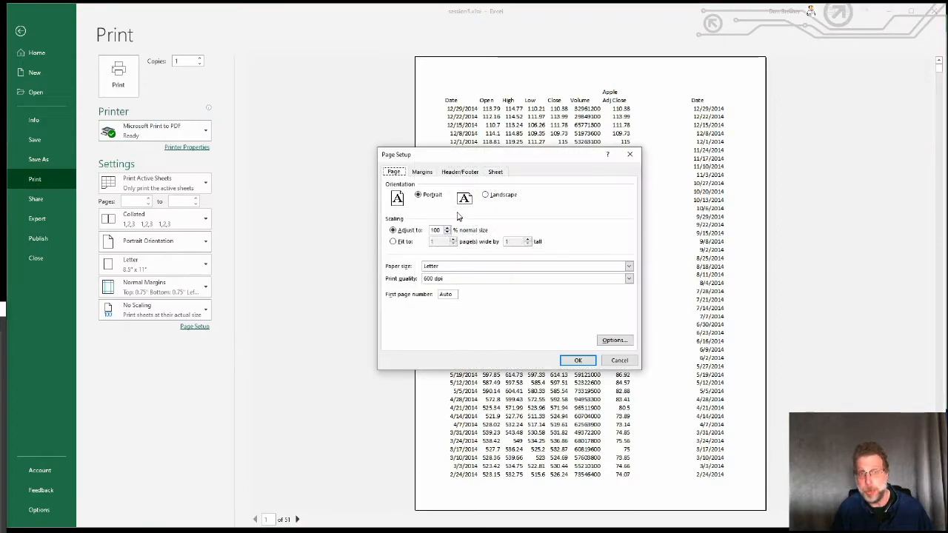
pyautogui.click(493, 172)
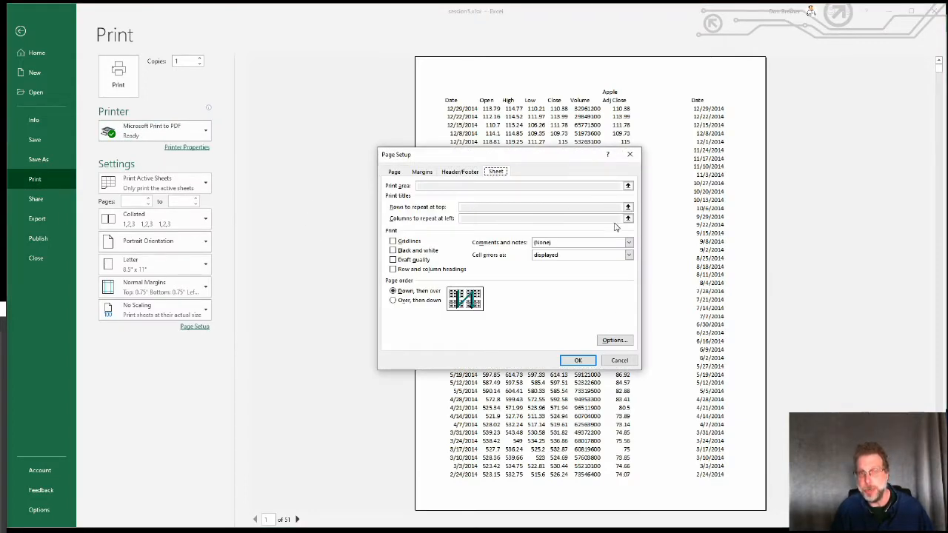
pyautogui.click(619, 361)
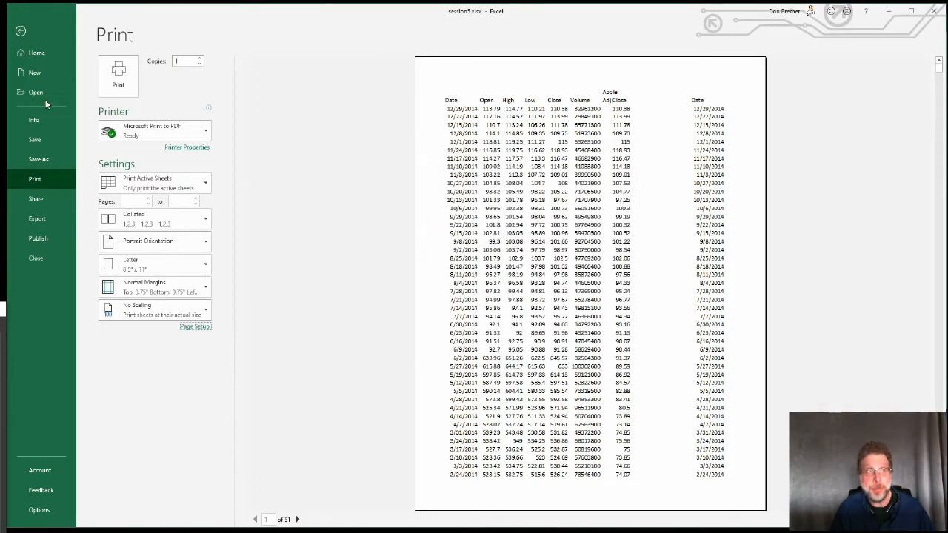
pyautogui.click(20, 31)
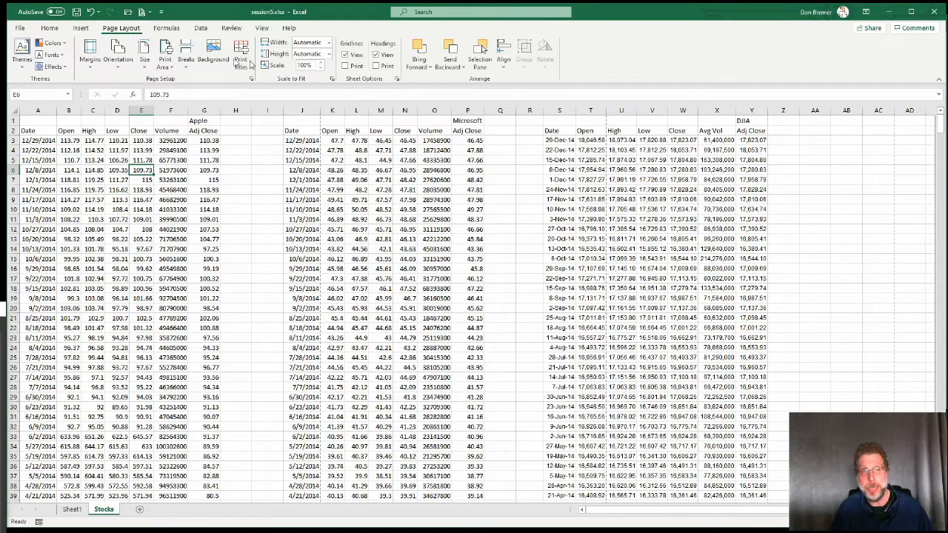
# - Set the Stocks sheet's print titles to repeat row 2 at the top and column A at the left of each page
pyautogui.click(398, 79)
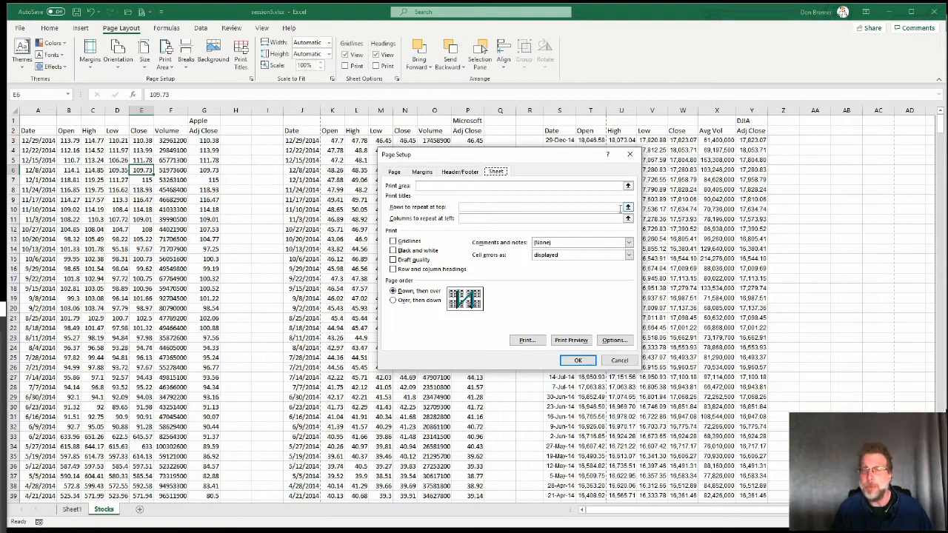
pyautogui.click(576, 209)
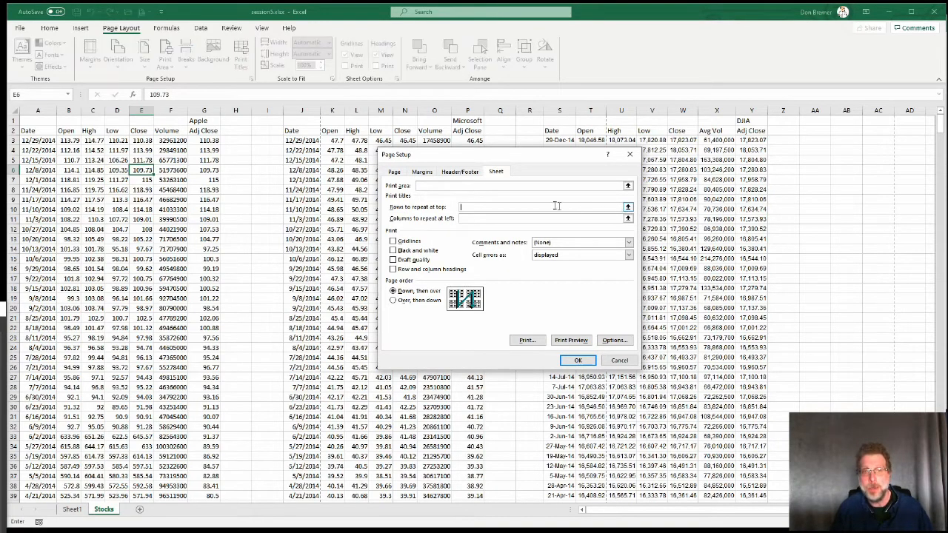
pyautogui.click(13, 130)
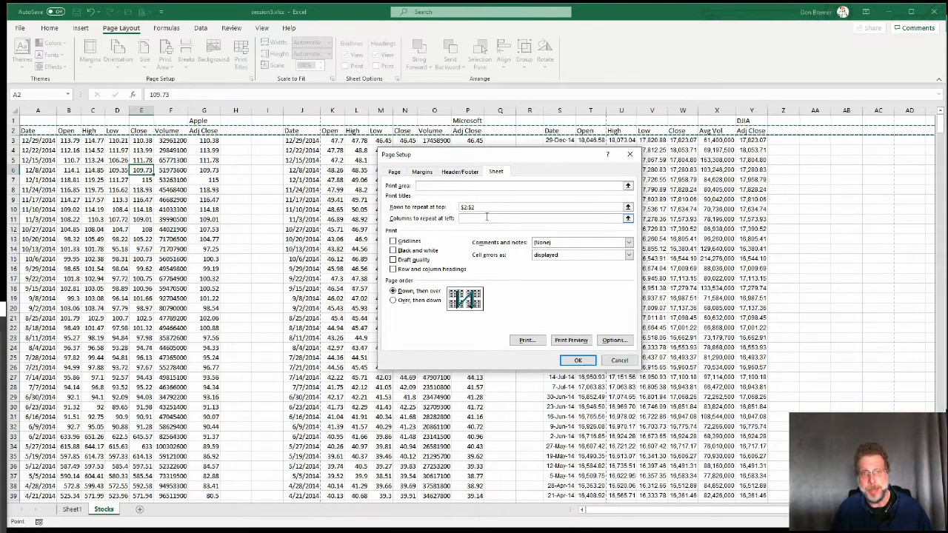
pyautogui.click(488, 218)
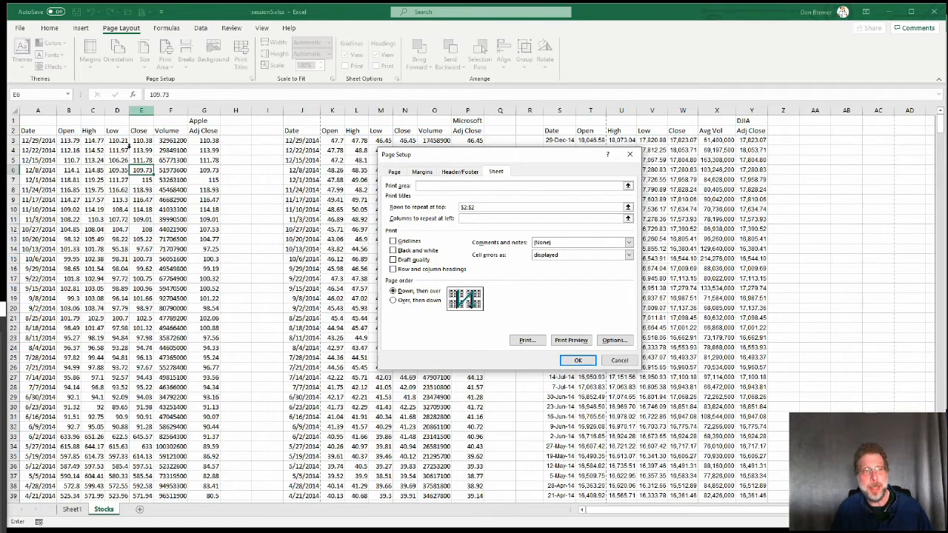
pyautogui.click(37, 110)
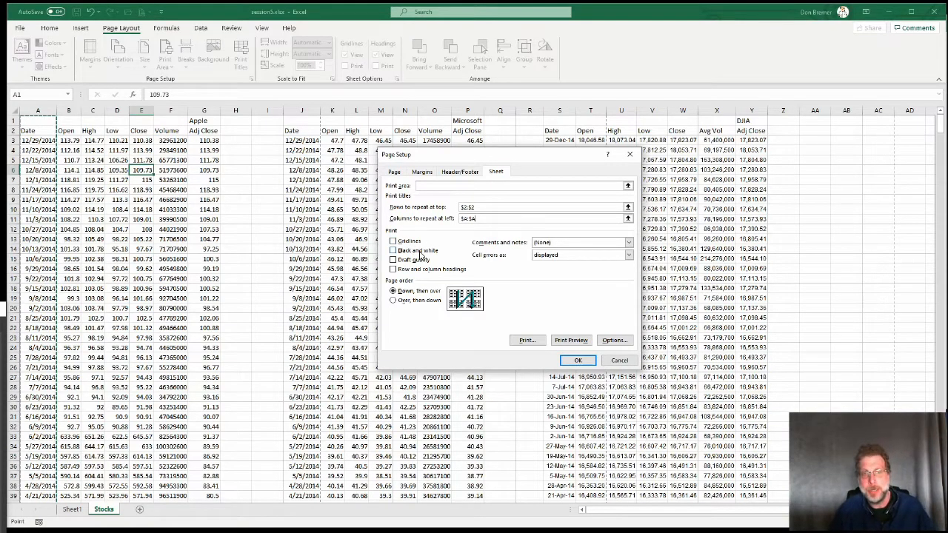
pyautogui.click(575, 359)
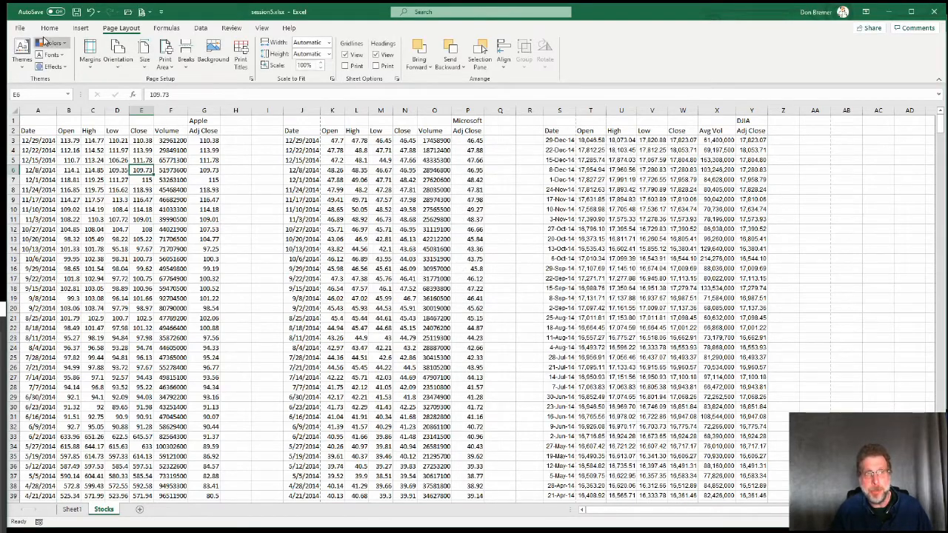
# - Page through the Stocks print preview to page 34 to check the repeating titles, and return to the worksheet
pyautogui.click(20, 28)
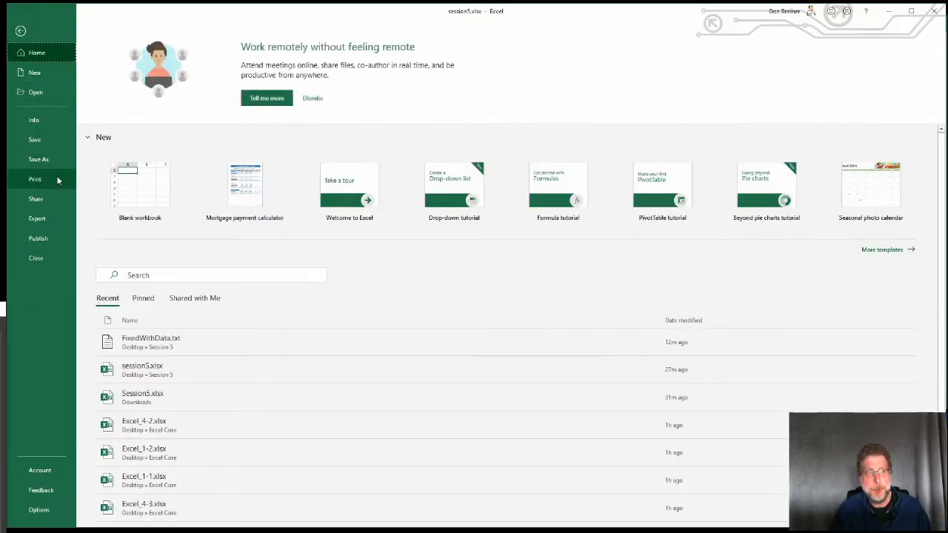
pyautogui.click(56, 177)
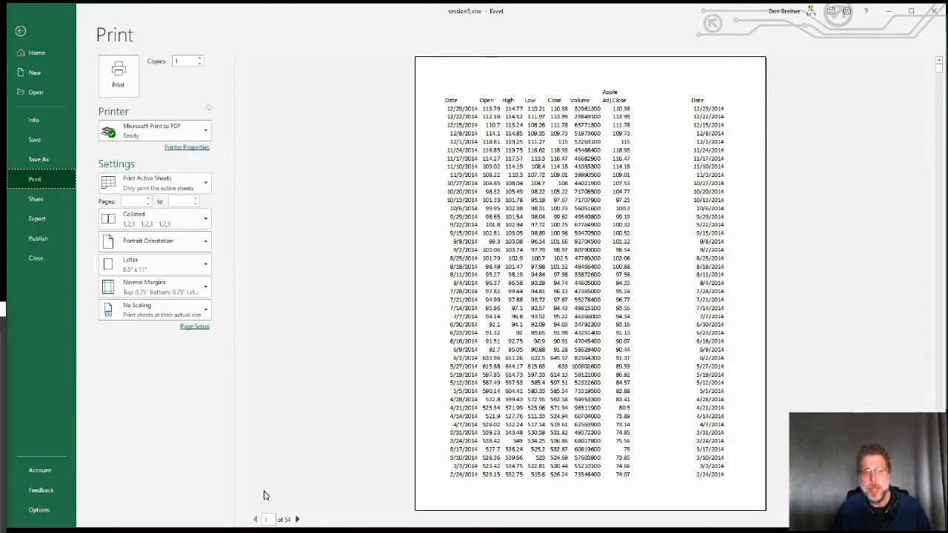
pyautogui.click(296, 519)
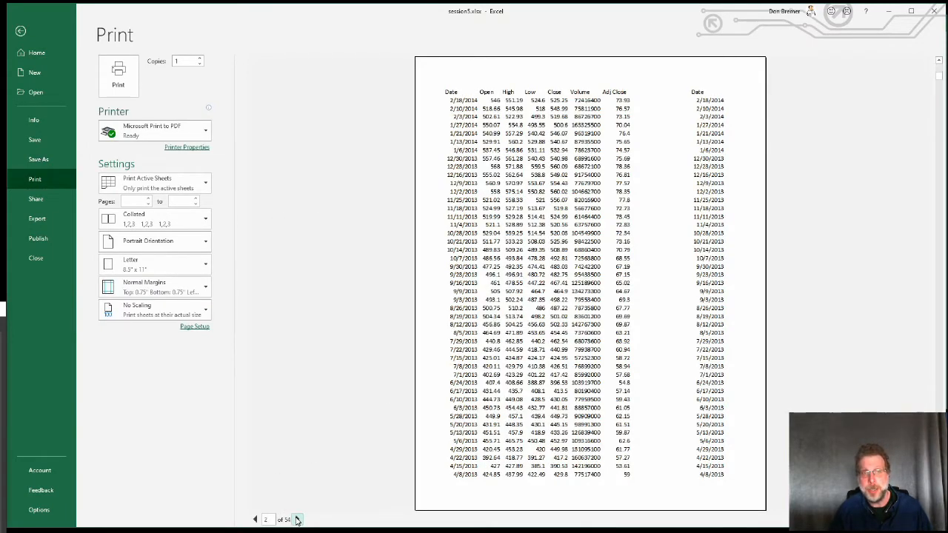
pyautogui.click(297, 519)
pyautogui.click(297, 519)
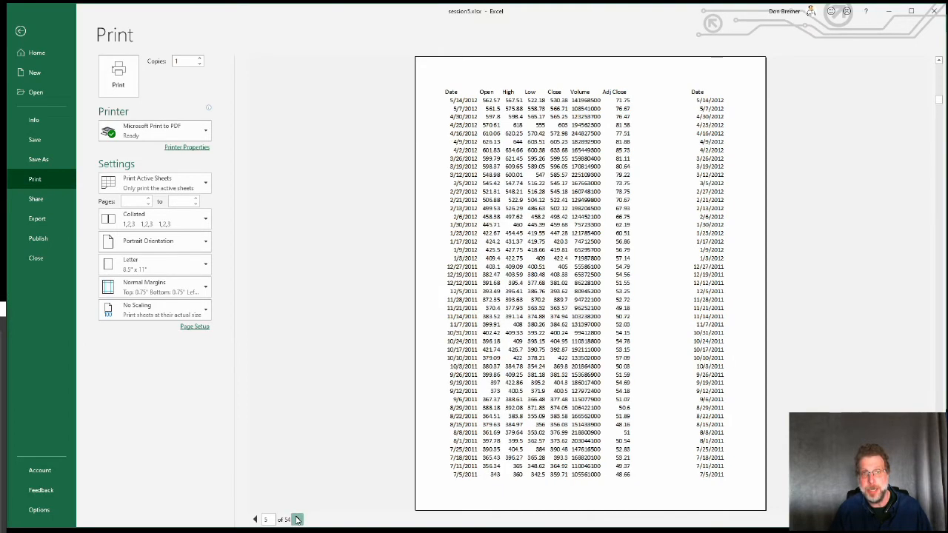
pyautogui.click(297, 519)
pyautogui.click(298, 518)
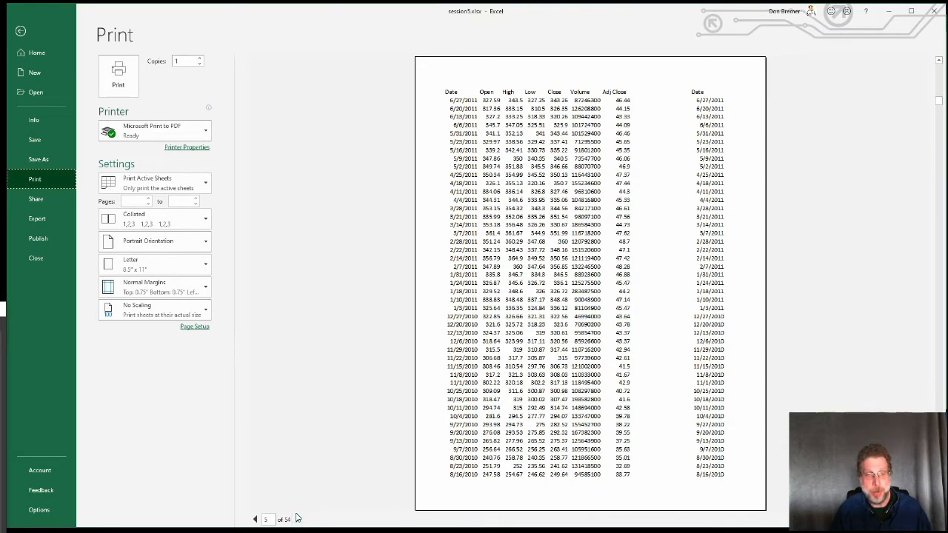
pyautogui.click(297, 520)
pyautogui.click(298, 520)
pyautogui.click(297, 519)
pyautogui.click(298, 520)
pyautogui.click(297, 520)
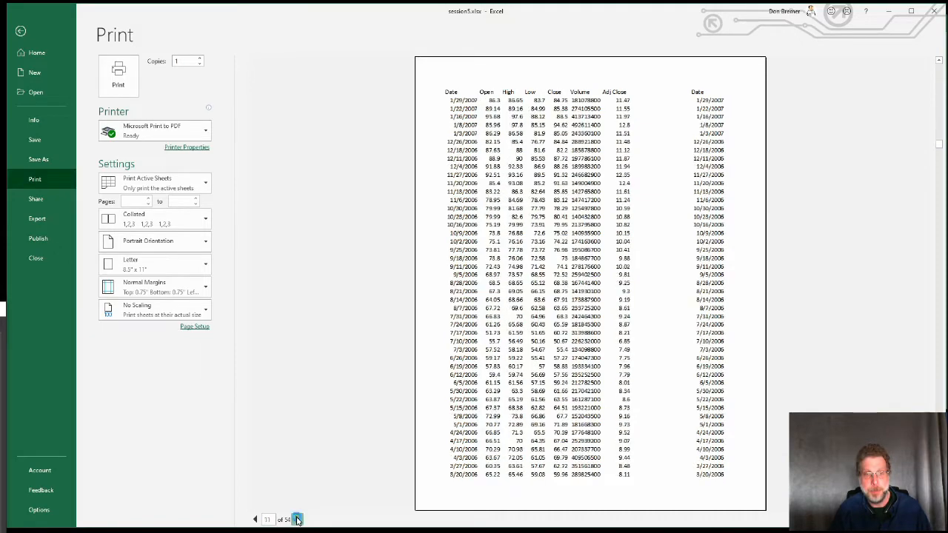
pyautogui.click(298, 520)
pyautogui.click(297, 519)
pyautogui.click(298, 520)
pyautogui.click(298, 519)
pyautogui.click(298, 520)
pyautogui.click(298, 520)
pyautogui.click(298, 519)
pyautogui.click(298, 519)
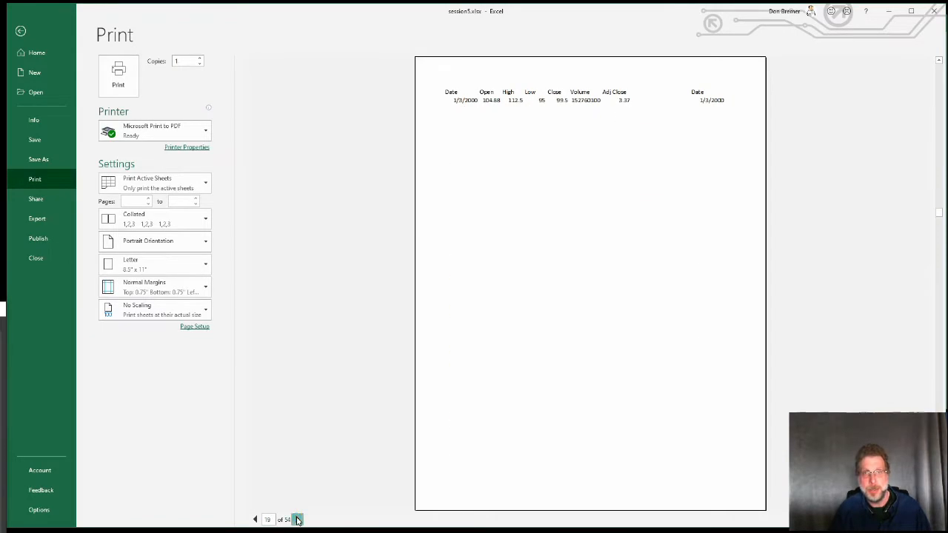
pyautogui.click(298, 520)
pyautogui.click(297, 520)
pyautogui.click(298, 520)
pyautogui.click(298, 519)
pyautogui.click(298, 520)
pyautogui.click(298, 520)
pyautogui.click(297, 519)
pyautogui.click(297, 520)
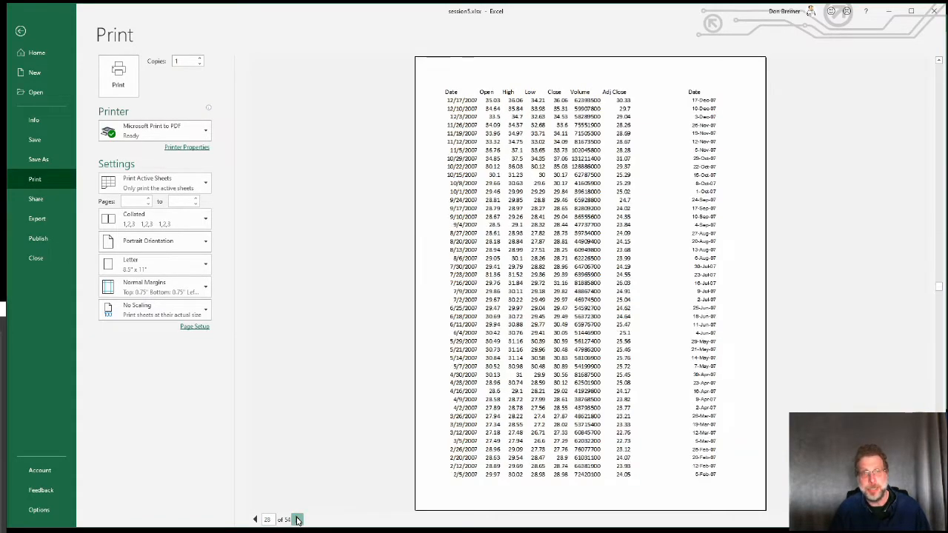
pyautogui.click(298, 520)
pyautogui.click(297, 520)
pyautogui.click(297, 520)
pyautogui.click(297, 519)
pyautogui.click(298, 519)
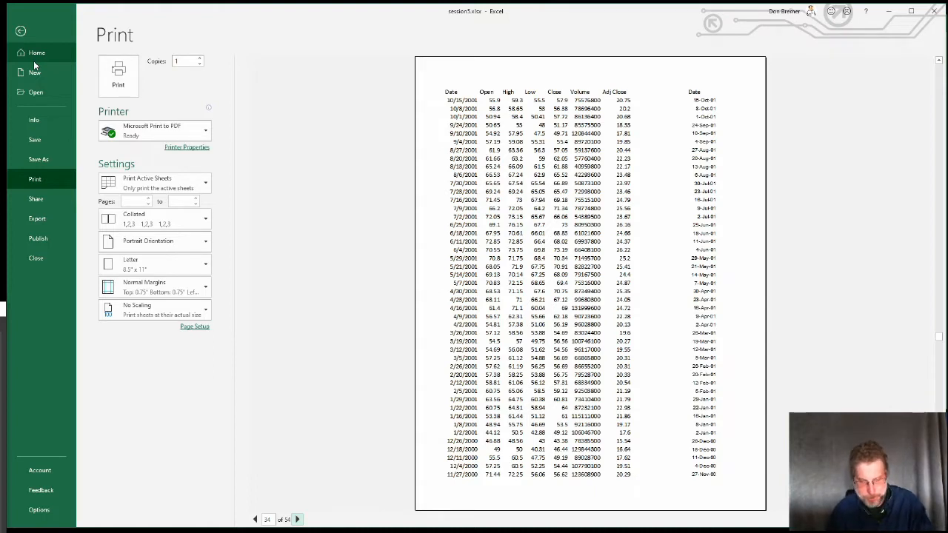
pyautogui.click(19, 36)
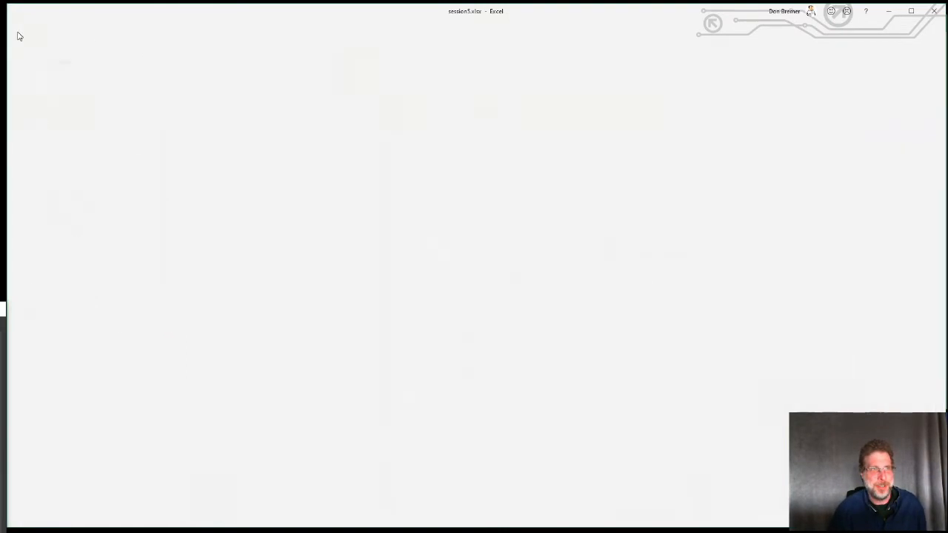
# - Go to the last row of Apple's Adj Close column and examine the 2000 prices upward, ending on cell G735
pyautogui.click(246, 268)
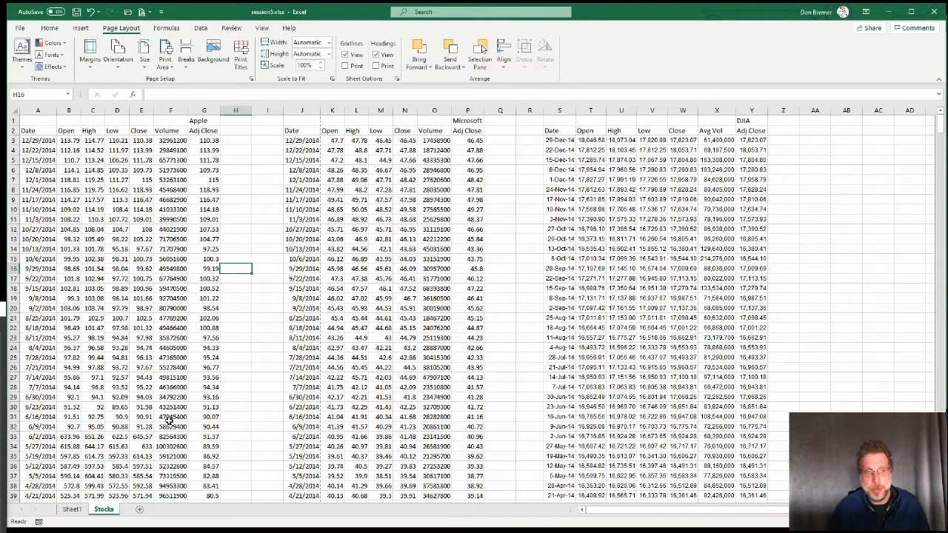
pyautogui.press('Left')
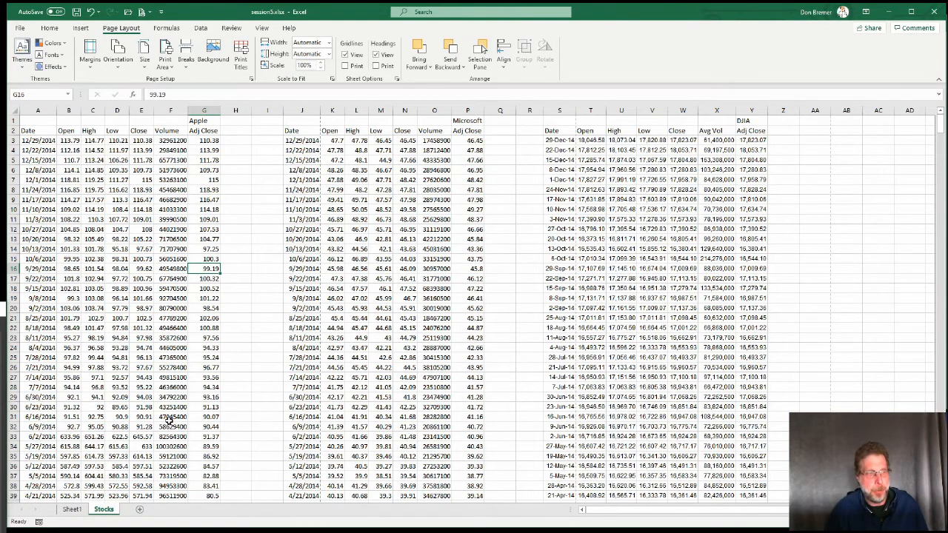
pyautogui.hotkey('ctrl', 'Down')
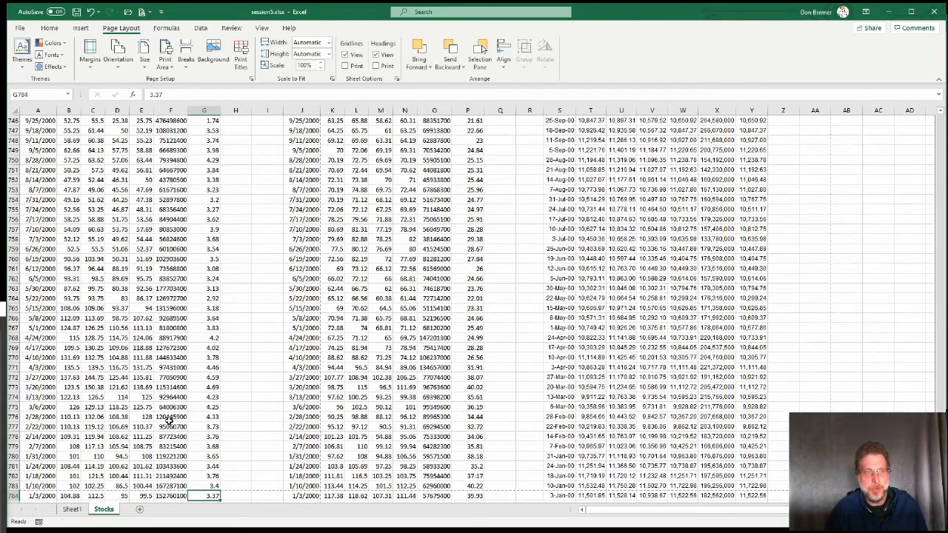
pyautogui.press('Up')
pyautogui.press('Up')
pyautogui.press('Up')
pyautogui.press('Up')
pyautogui.press('Up')
pyautogui.press('Up')
pyautogui.press('Up')
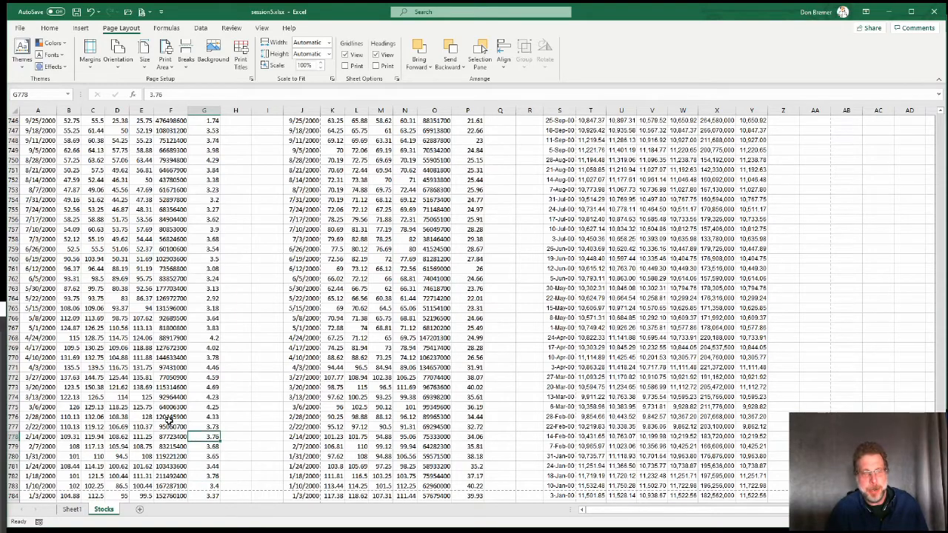
pyautogui.press('Up')
pyautogui.press('Up')
pyautogui.press('Up')
pyautogui.press('Up')
pyautogui.press('Up')
pyautogui.press('Up')
pyautogui.press('Up')
pyautogui.press('Up')
pyautogui.press('Up')
pyautogui.press('Up')
pyautogui.press('Up')
pyautogui.press('Up')
pyautogui.press('Up')
pyautogui.press('Up')
pyautogui.press('Up')
pyautogui.press('Up')
pyautogui.press('Up')
pyautogui.press('Up')
pyautogui.press('Up')
pyautogui.press('Up')
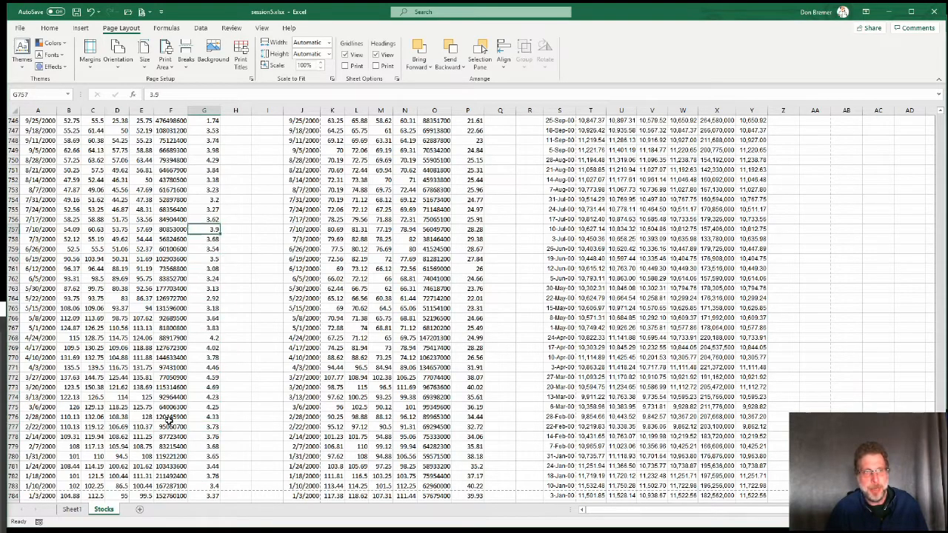
pyautogui.press('Up')
pyautogui.press('Up')
pyautogui.press('Up')
pyautogui.press('Up')
pyautogui.press('Up')
pyautogui.press('Up')
pyautogui.press('Up')
pyautogui.press('Up')
pyautogui.press('Up')
pyautogui.press('Up')
pyautogui.press('Up')
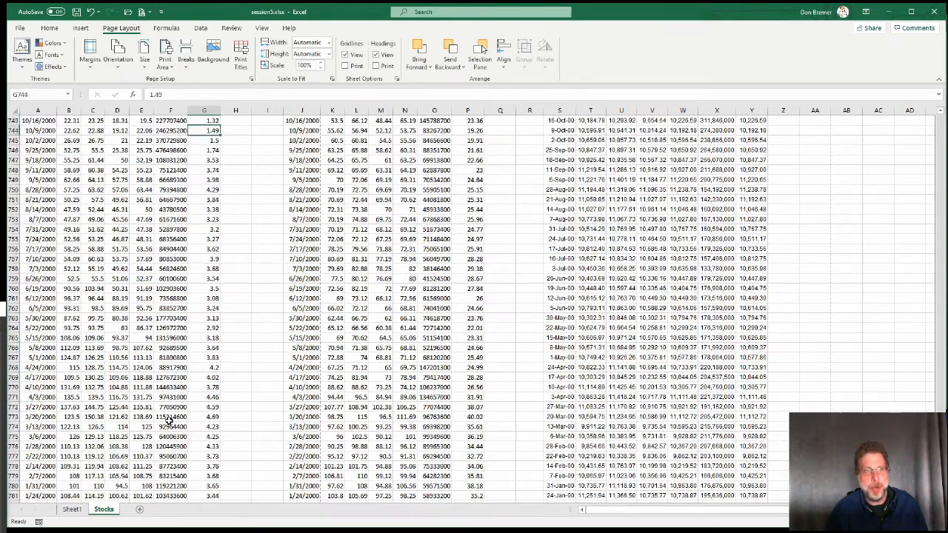
pyautogui.press('Up')
pyautogui.press('Up')
pyautogui.press('Up')
pyautogui.press('Up')
pyautogui.press('Up')
pyautogui.press('Up')
pyautogui.press('Up')
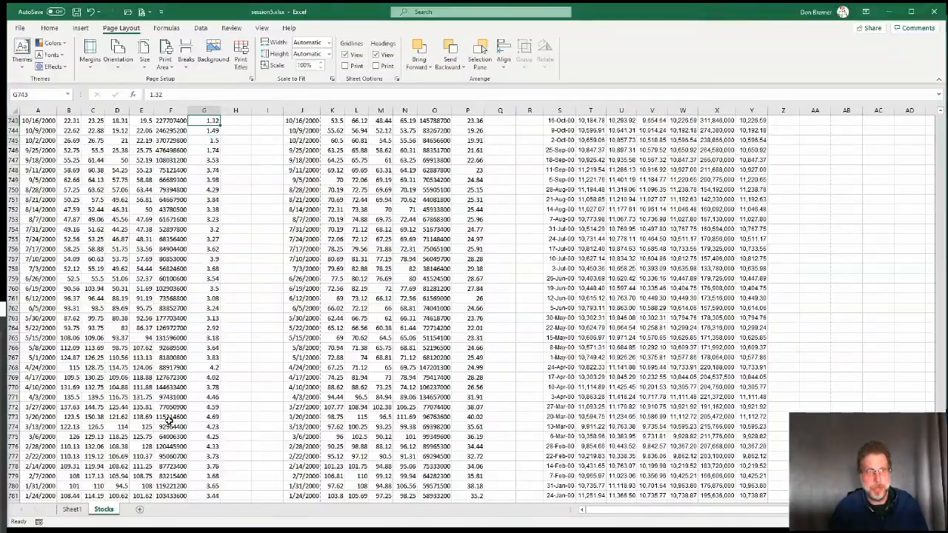
pyautogui.press('Up')
pyautogui.press('Up')
pyautogui.press('Up')
pyautogui.press('Up')
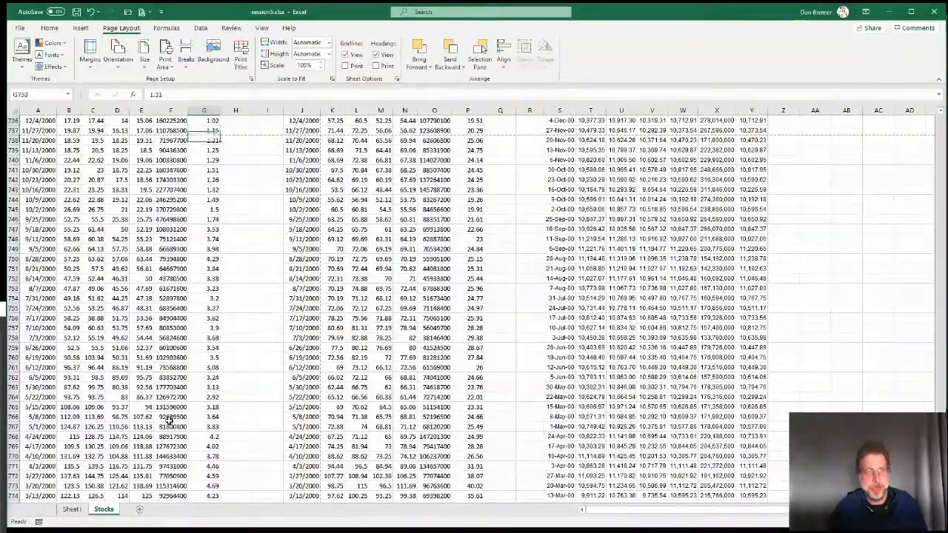
pyautogui.press('Up')
pyautogui.press('Down')
pyautogui.press('Down')
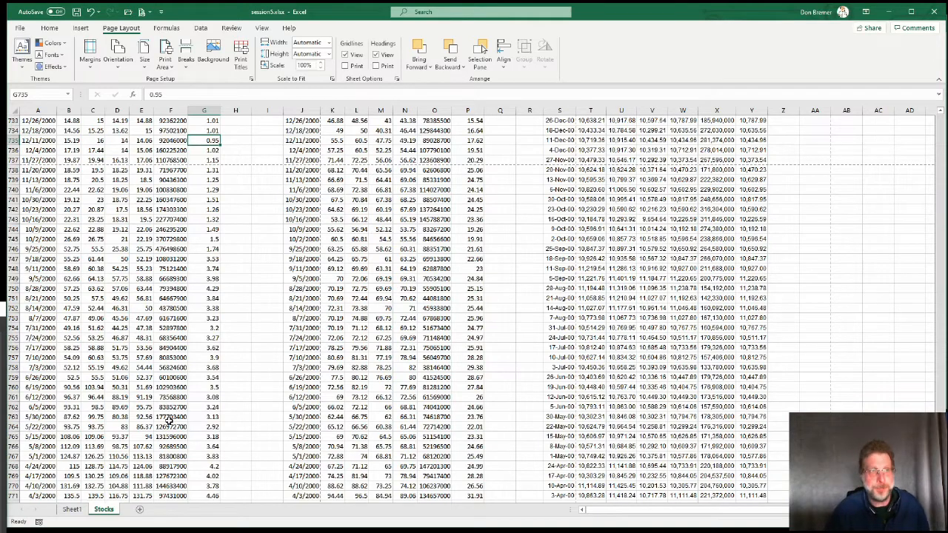
# - Assign the name LowApple to cell G735 in Apple's Adj Close column
pyautogui.click(48, 94)
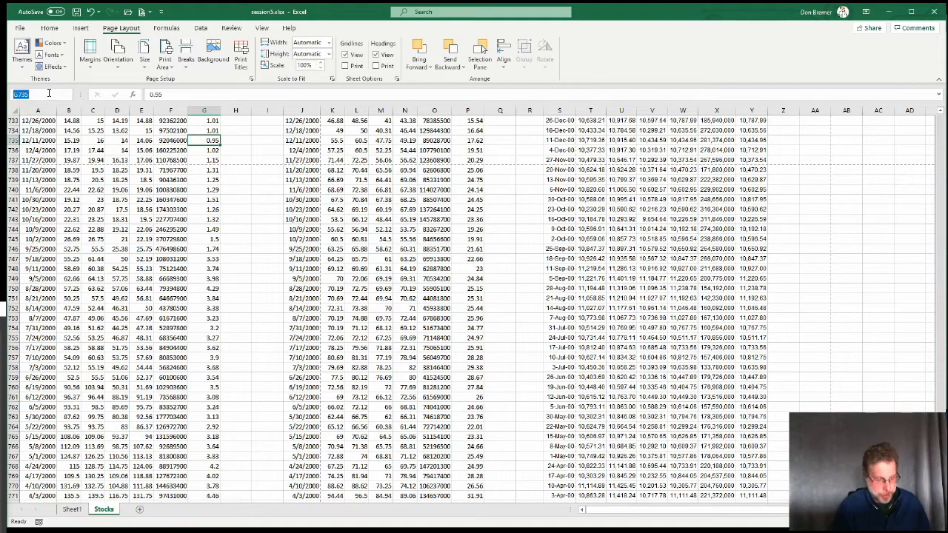
pyautogui.write('LowA')
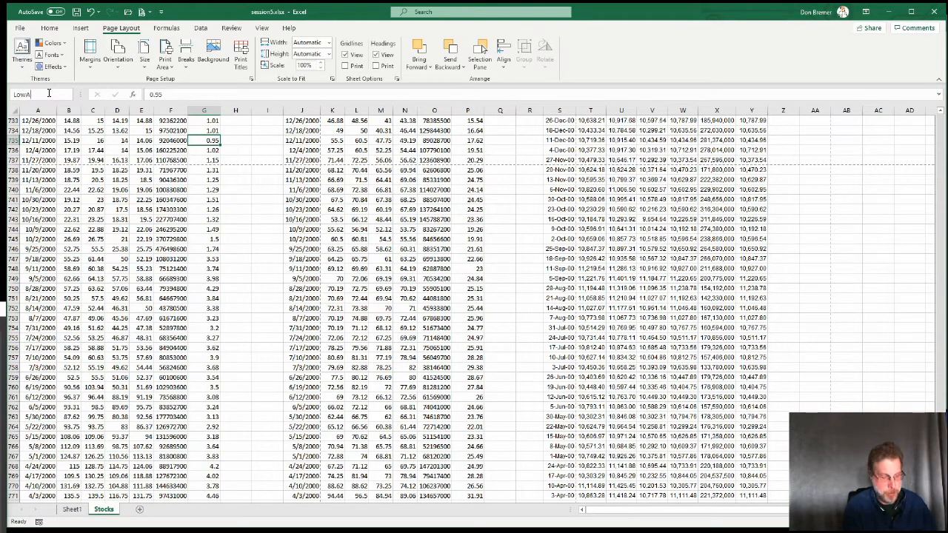
pyautogui.write('pple')
pyautogui.press('Return')
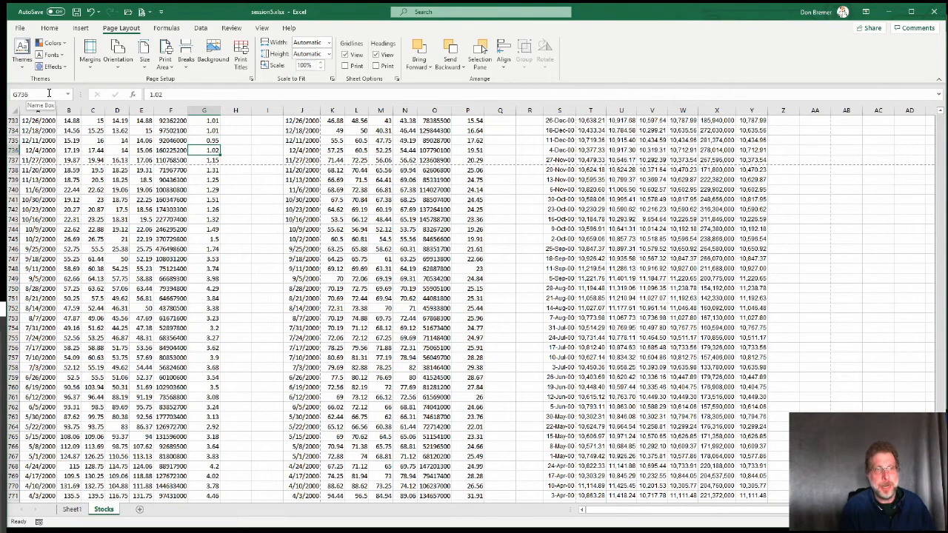
# - Assign the name HighApple to cell G8, the 11/24/2014 value in Apple's Adj Close column
pyautogui.hotkey('ctrl', 'Up')
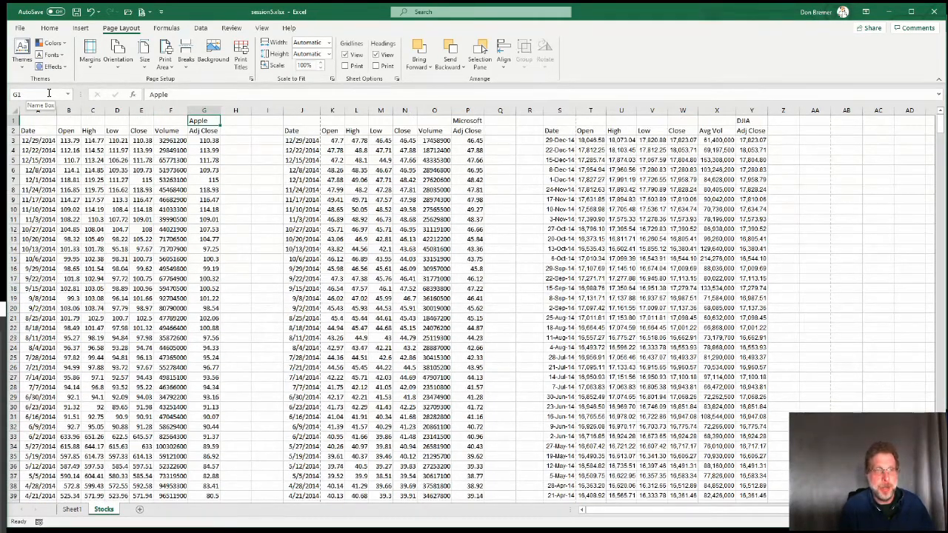
pyautogui.press('Down')
pyautogui.press('Down')
pyautogui.press('Down')
pyautogui.press('Down')
pyautogui.press('Down')
pyautogui.press('Down')
pyautogui.press('Down')
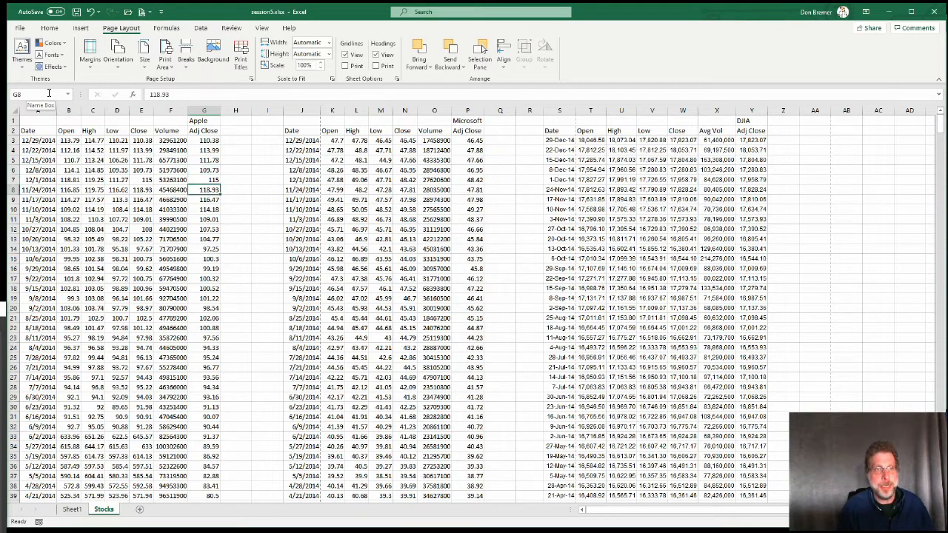
pyautogui.click(48, 93)
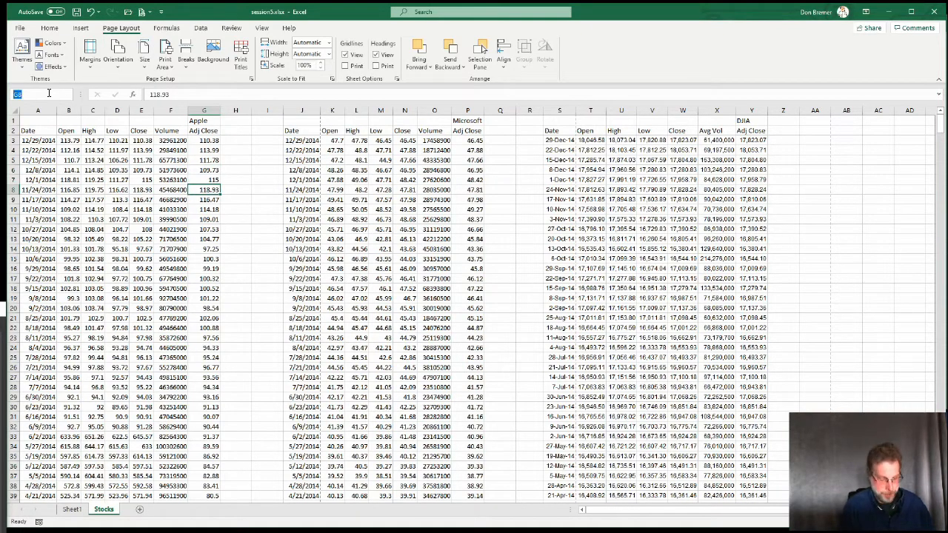
pyautogui.write('HighApple')
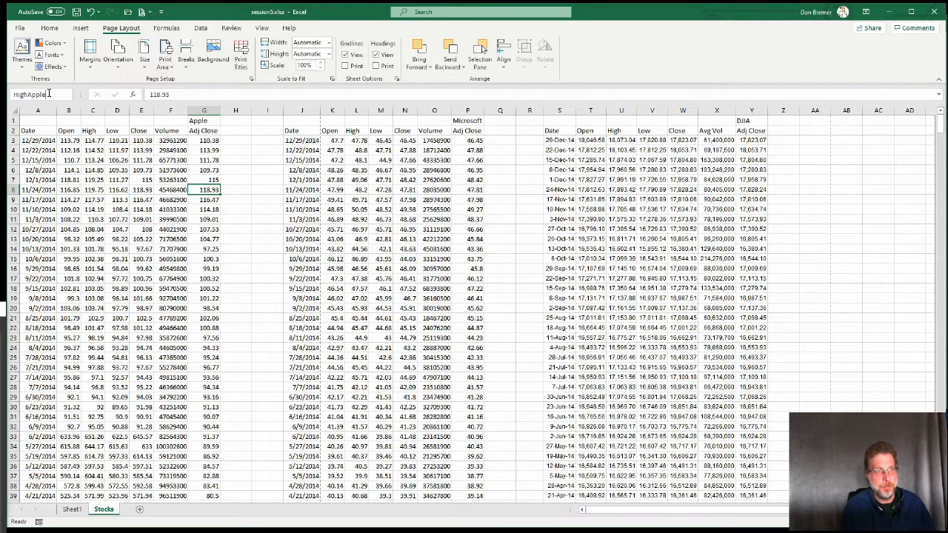
pyautogui.press('Return')
pyautogui.press('Right')
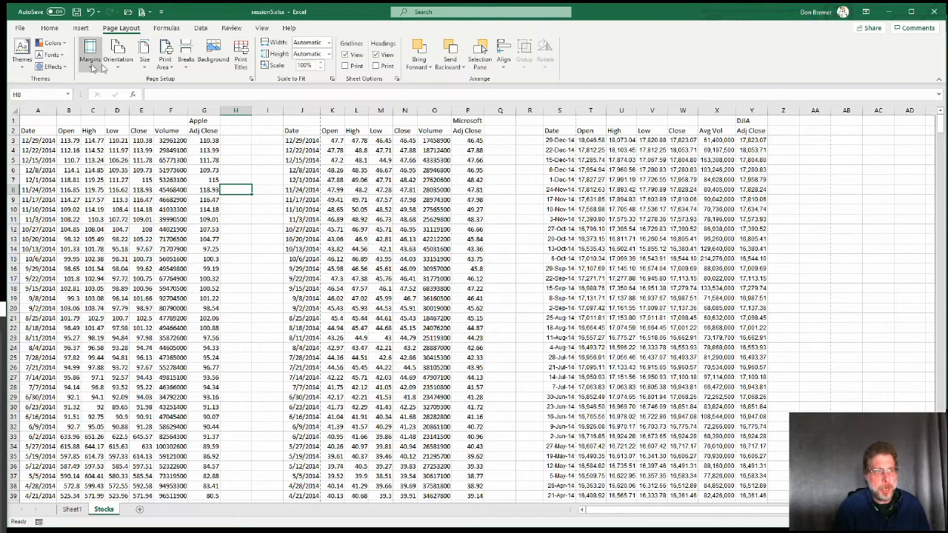
# - Enter the label Low Apple in cell AA4 beside the DJIA table
pyautogui.click(803, 147)
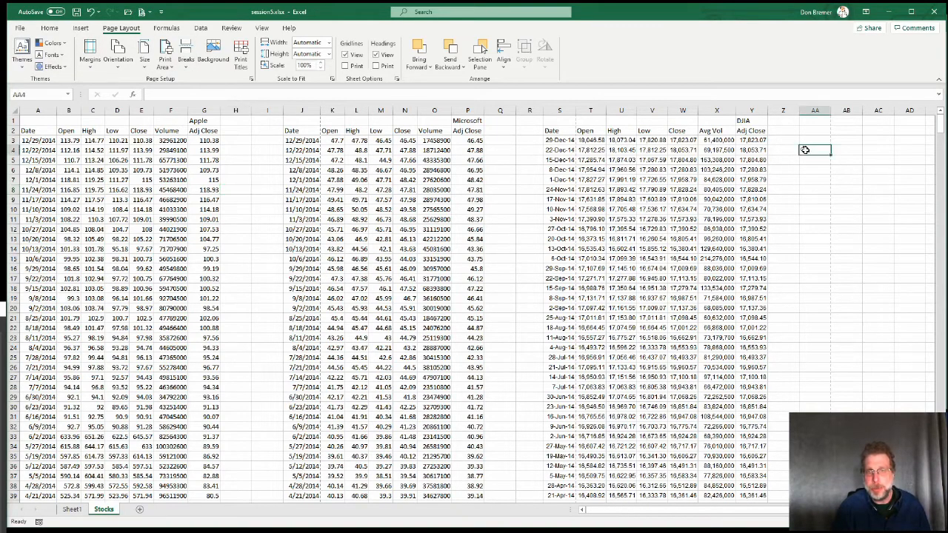
pyautogui.write('Low')
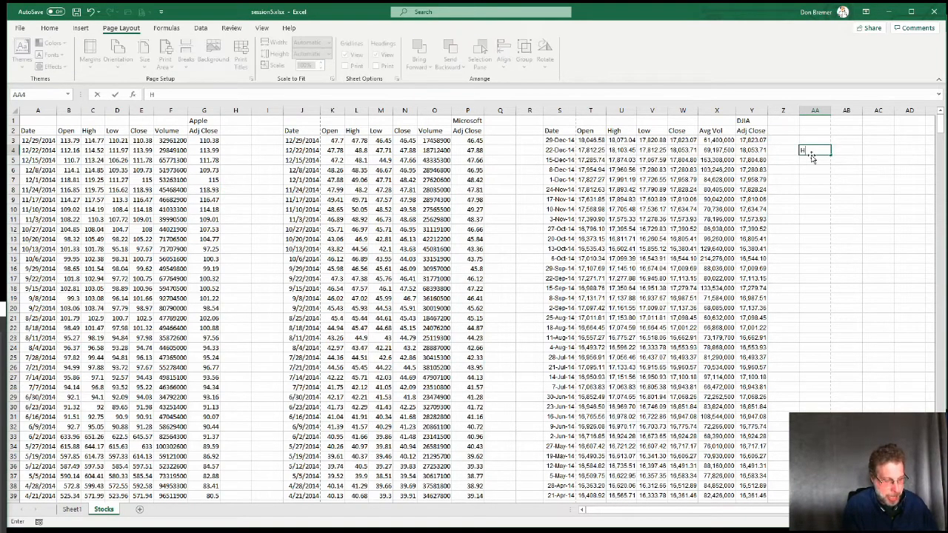
pyautogui.write(' Apple')
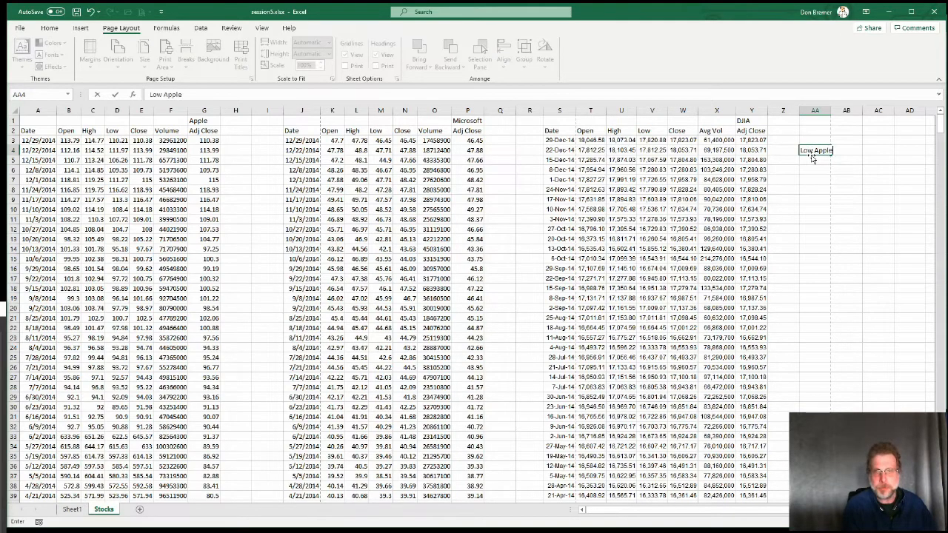
pyautogui.press('Return')
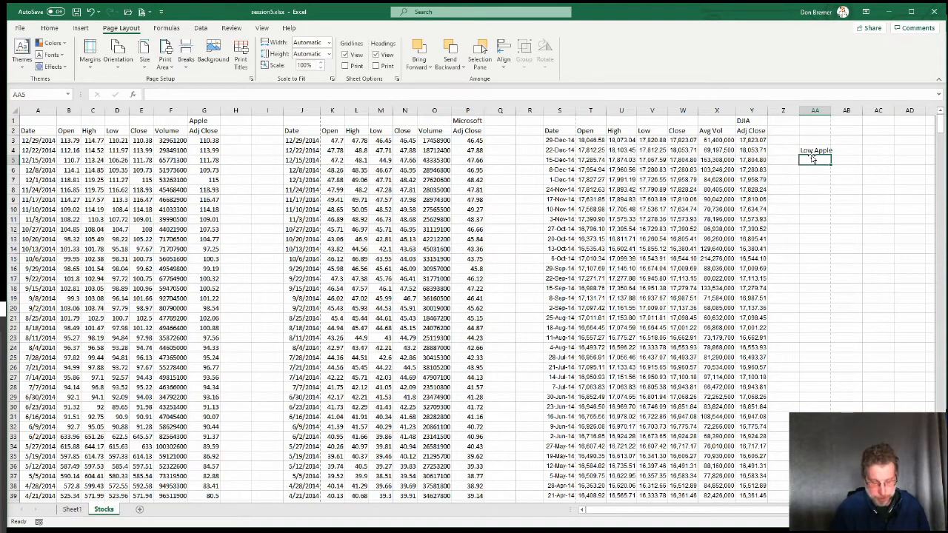
# - Hyperlink the Low Apple label in cell AA4 to the defined name LowApple in this document
pyautogui.press('Up')
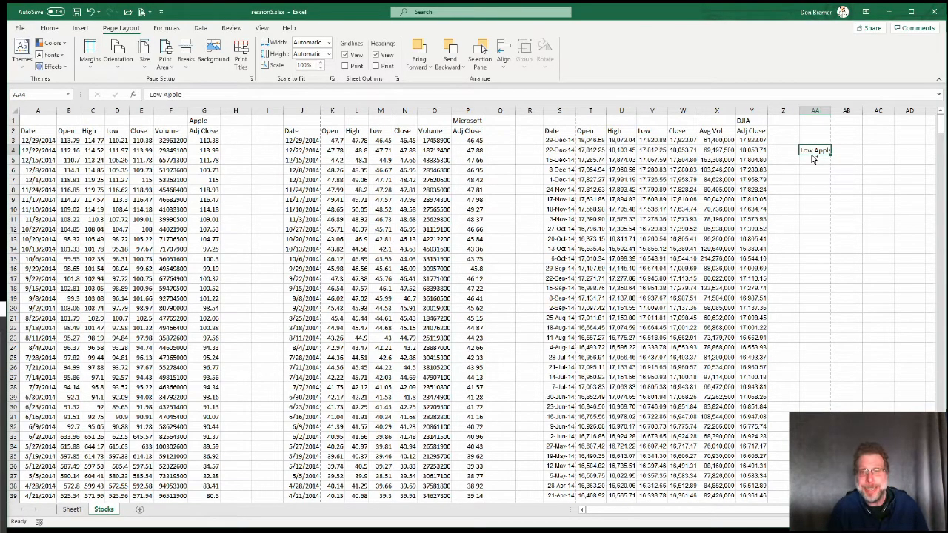
pyautogui.hotkey('ctrl', 'k')
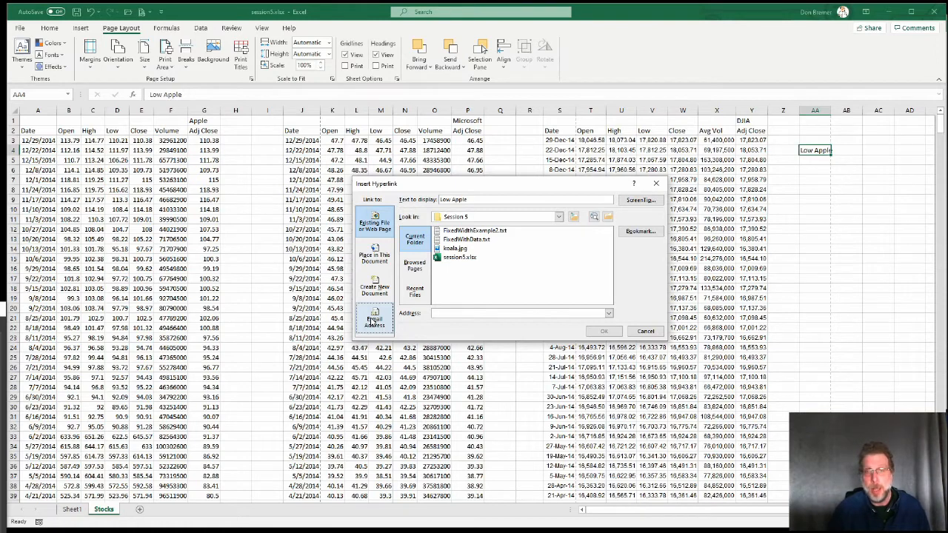
pyautogui.click(368, 256)
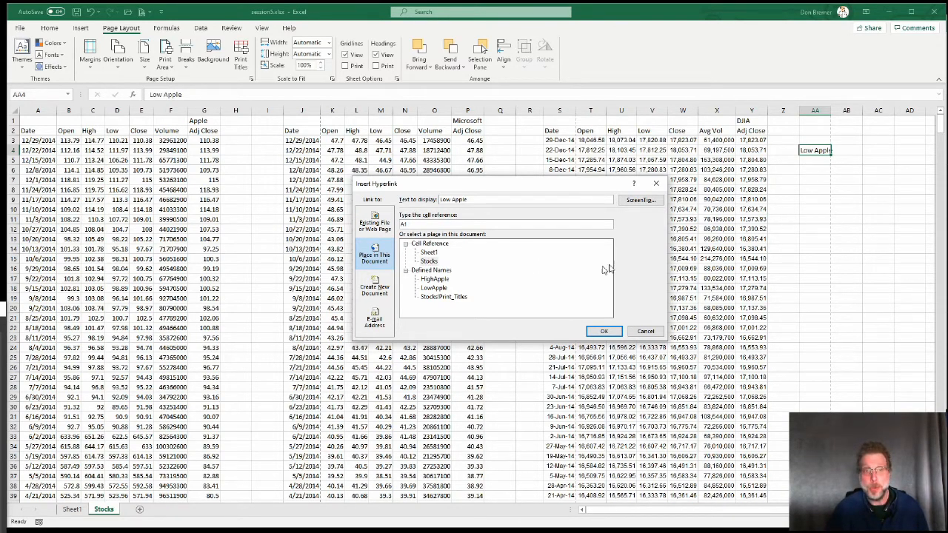
pyautogui.click(444, 288)
pyautogui.click(603, 331)
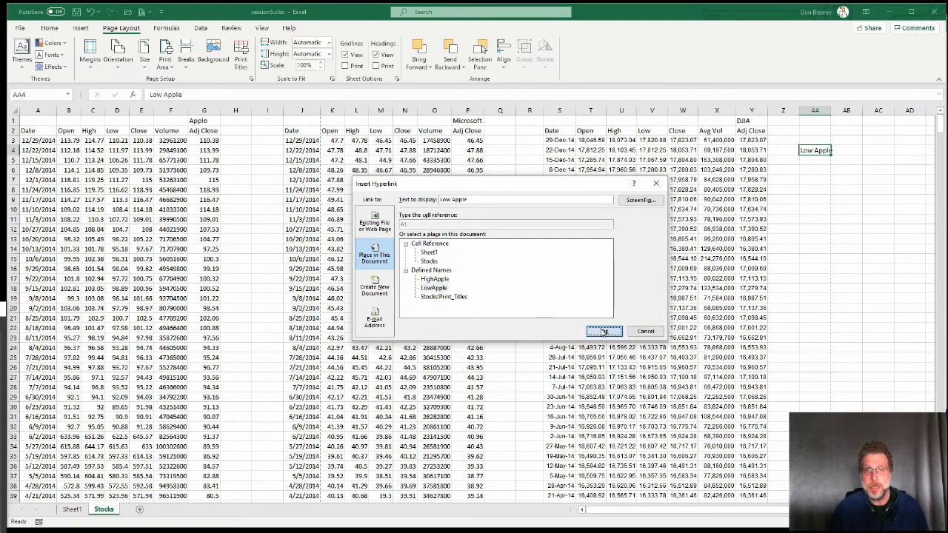
pyautogui.click(809, 167)
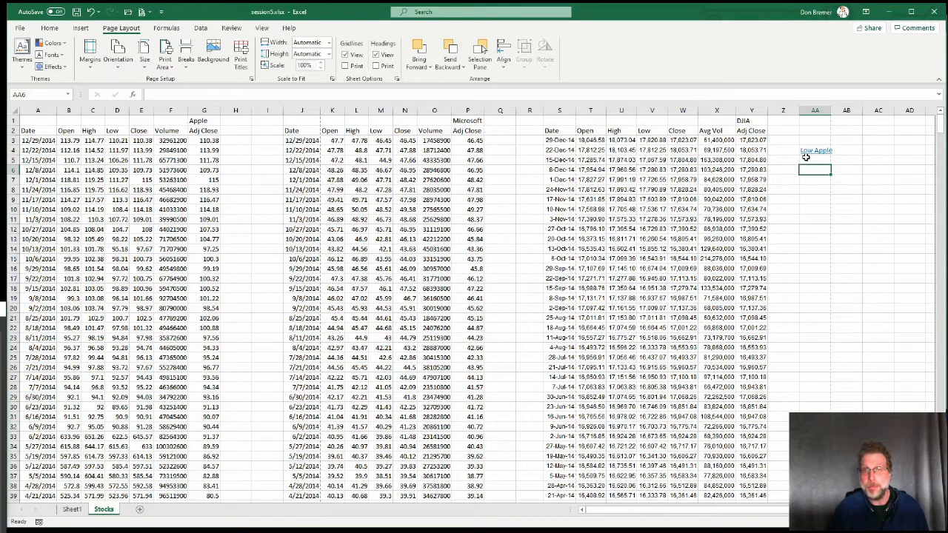
# - Enter the label High Apple in cell AA5, directly below Low Apple
pyautogui.click(807, 158)
pyautogui.write('High')
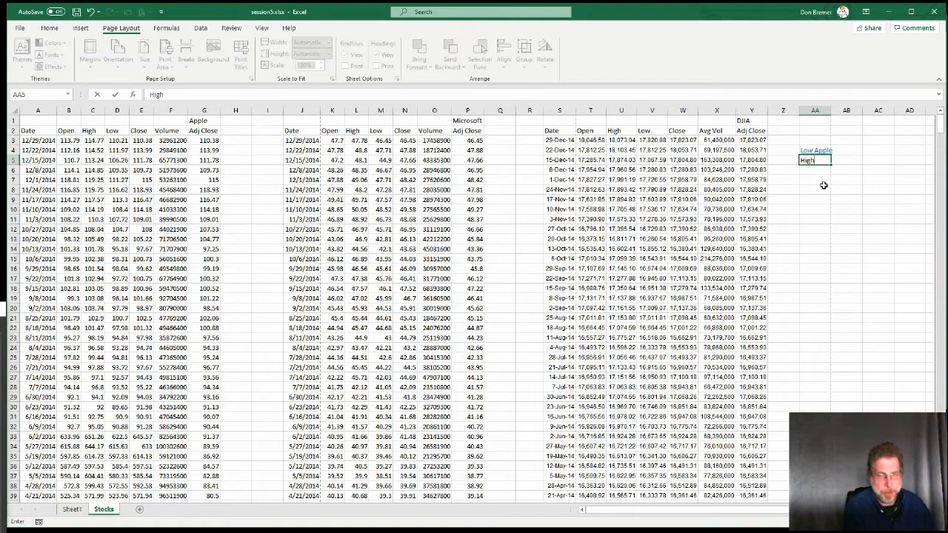
pyautogui.write(' Apple')
pyautogui.press('Return')
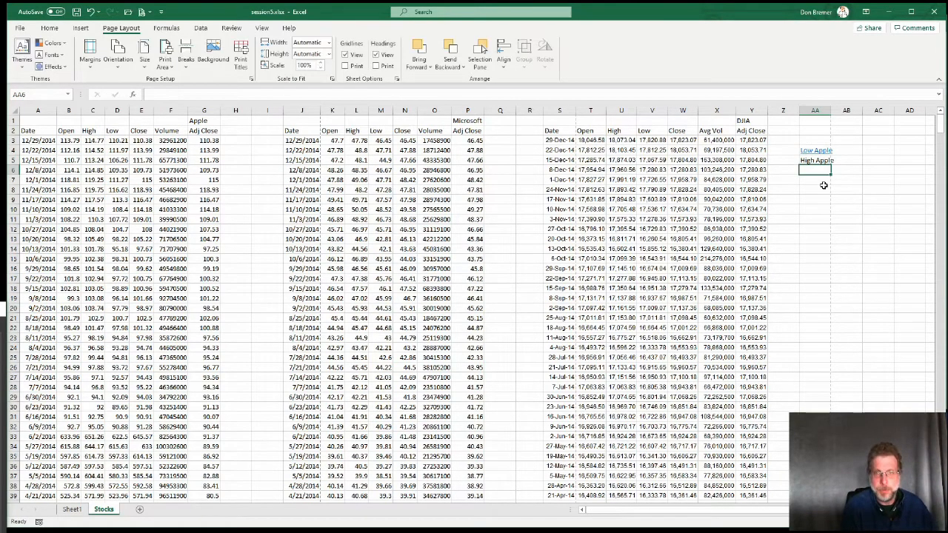
# - Hyperlink the High Apple label in cell AA5 to the defined name HighApple in this document
pyautogui.press('Up')
pyautogui.hotkey('ctrl', 'k')
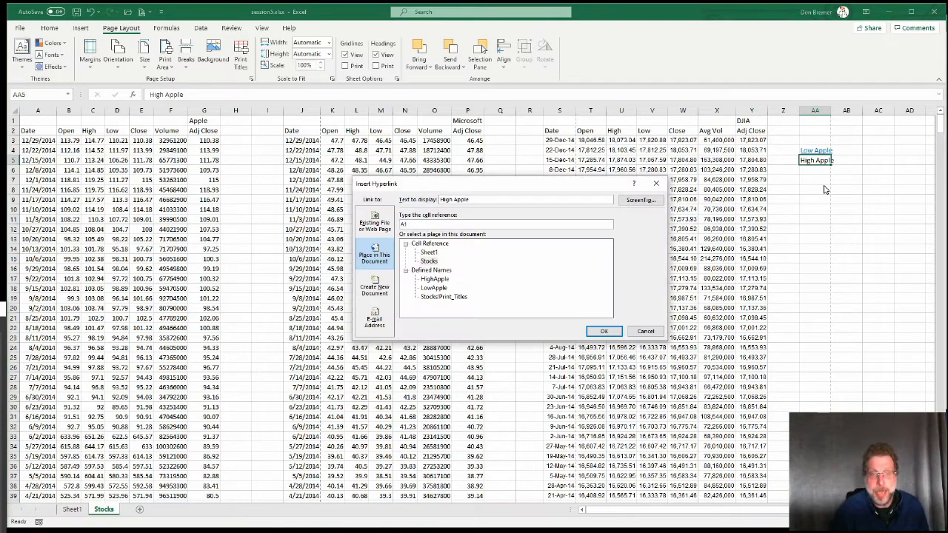
pyautogui.click(424, 279)
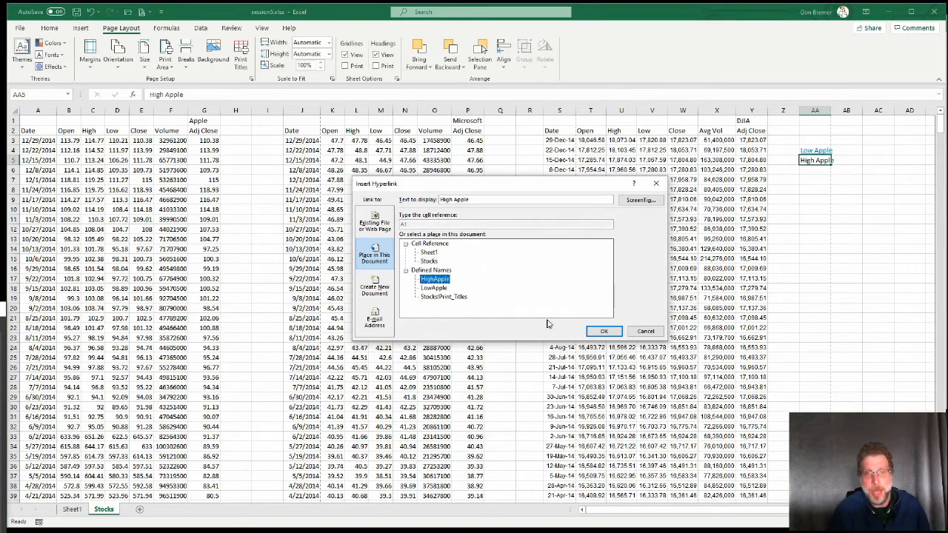
pyautogui.click(604, 331)
pyautogui.click(812, 187)
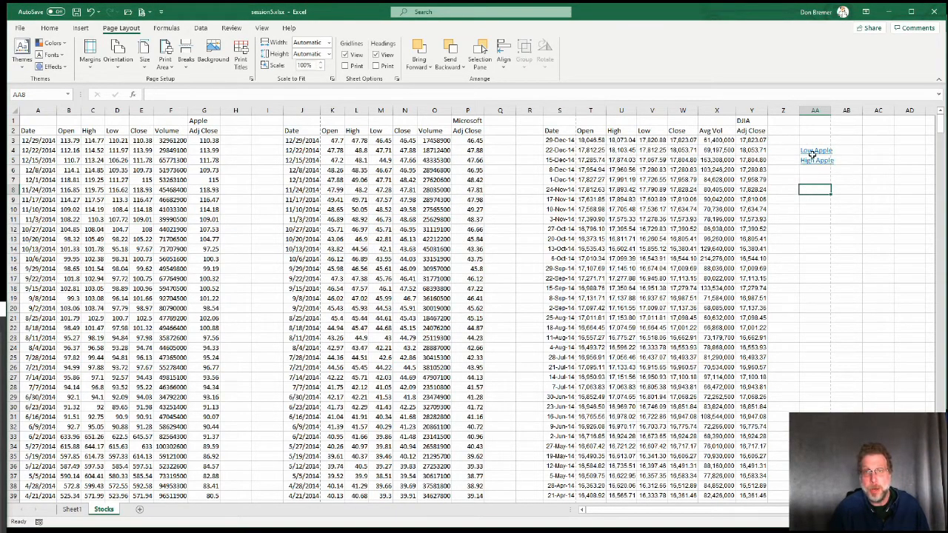
# - Test the Low Apple link, return to cell A1, and test the High Apple link
pyautogui.moveTo(813, 157)
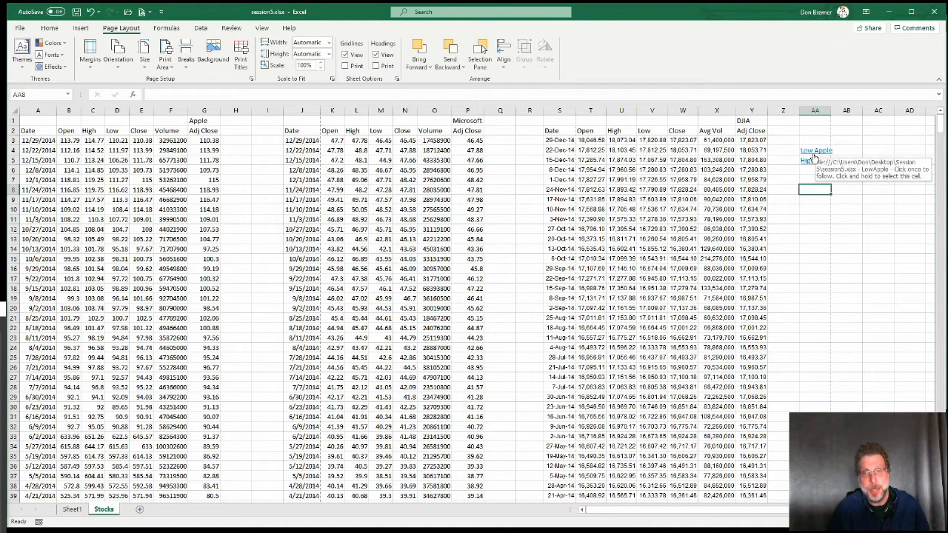
pyautogui.click(813, 158)
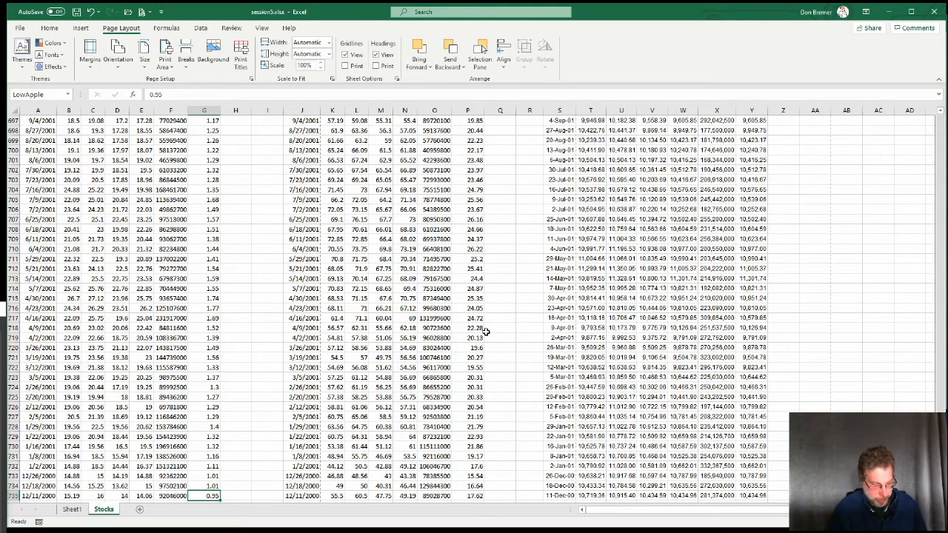
pyautogui.hotkey('ctrl', 'Home')
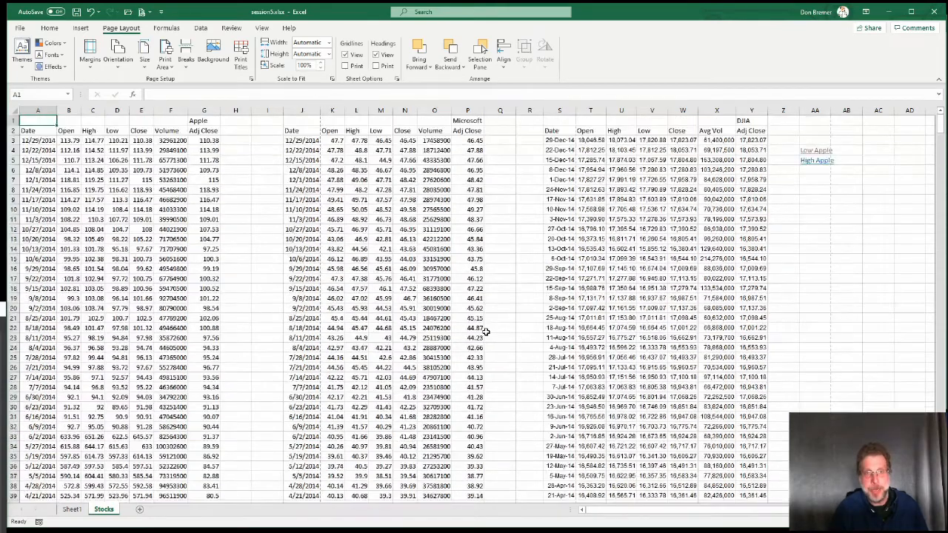
pyautogui.click(820, 162)
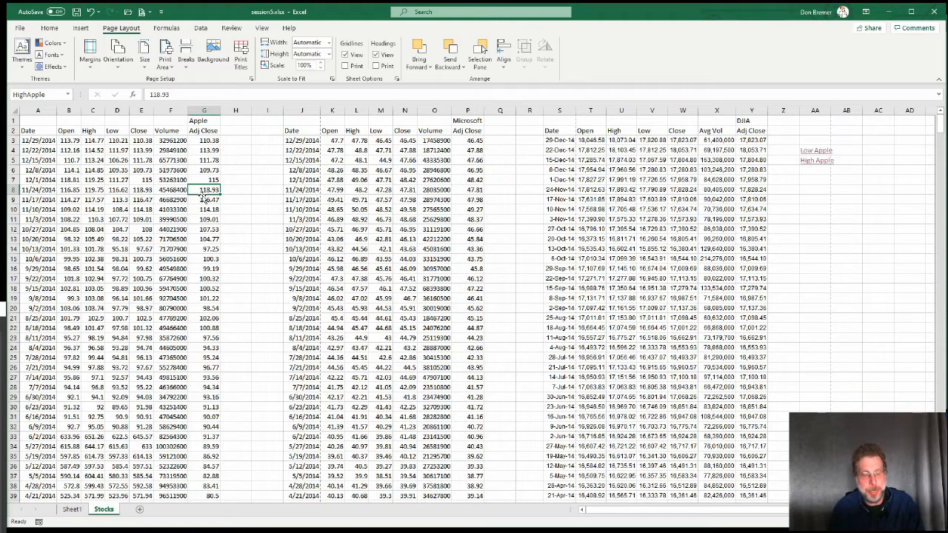
pyautogui.write('9')
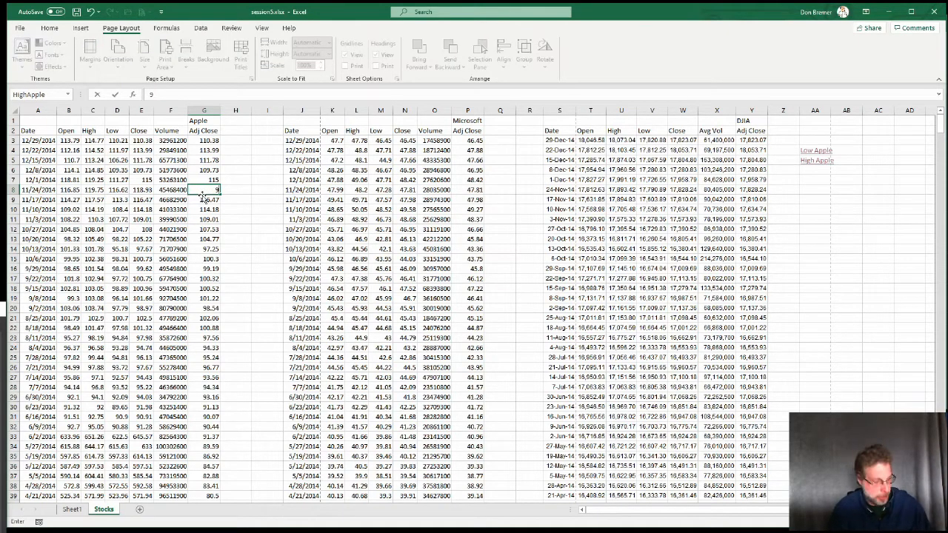
pyautogui.press('Escape')
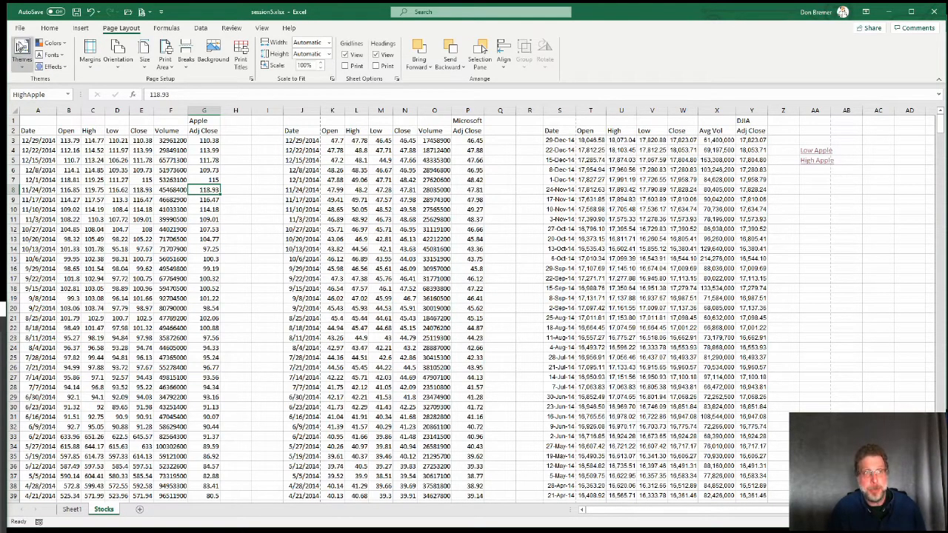
# - Start the Document Inspector for the workbook, saving the file before the inspection
pyautogui.click(21, 28)
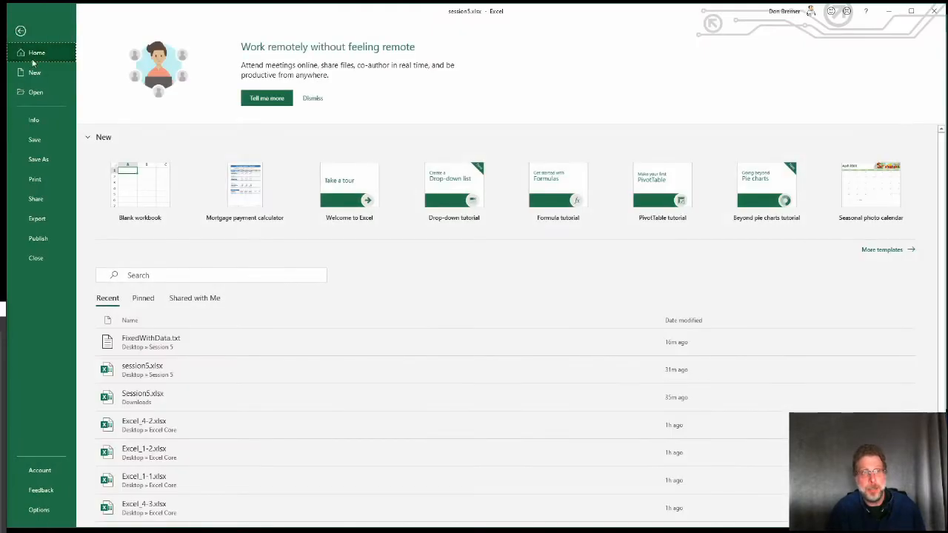
pyautogui.click(37, 119)
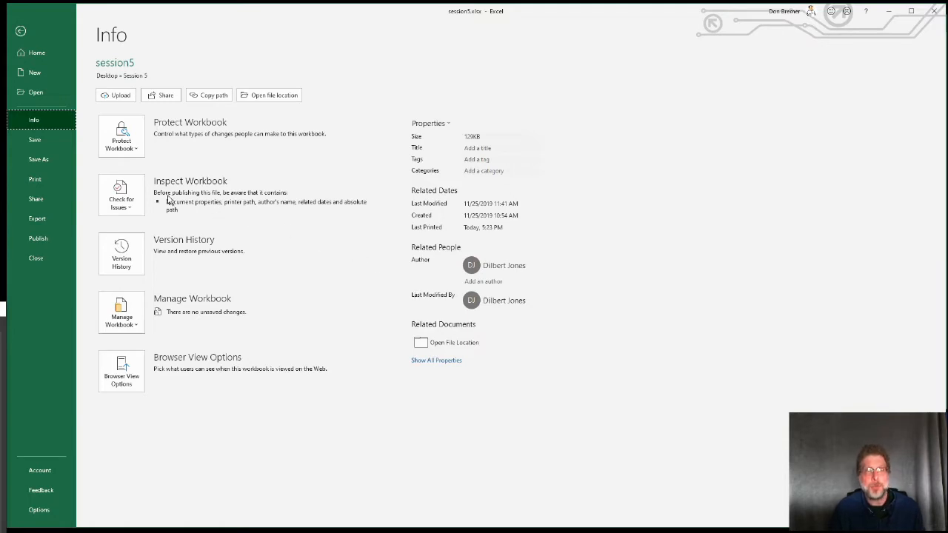
pyautogui.click(130, 205)
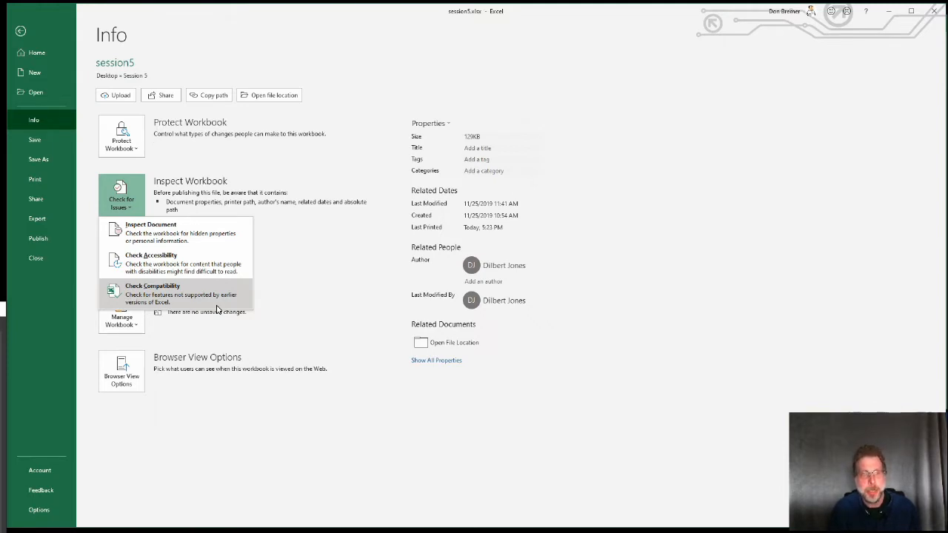
pyautogui.click(201, 241)
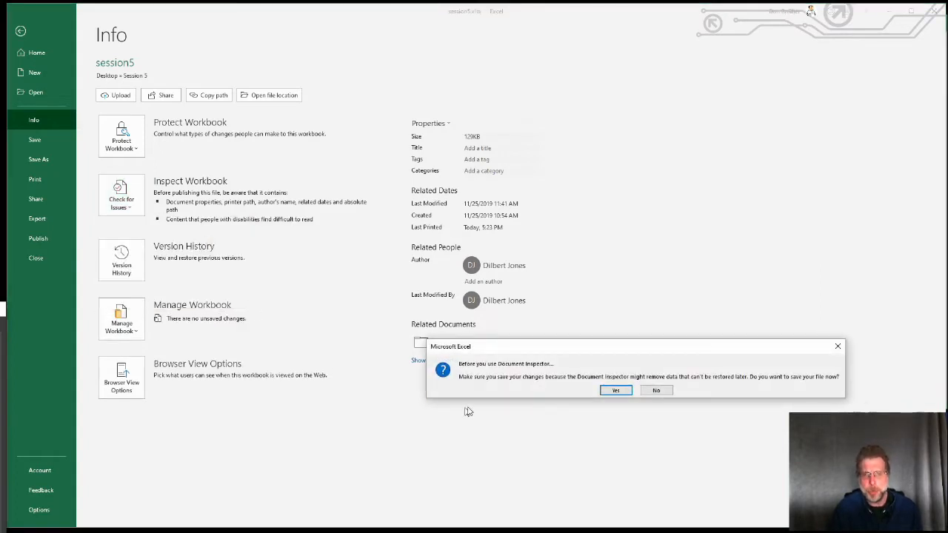
pyautogui.click(616, 390)
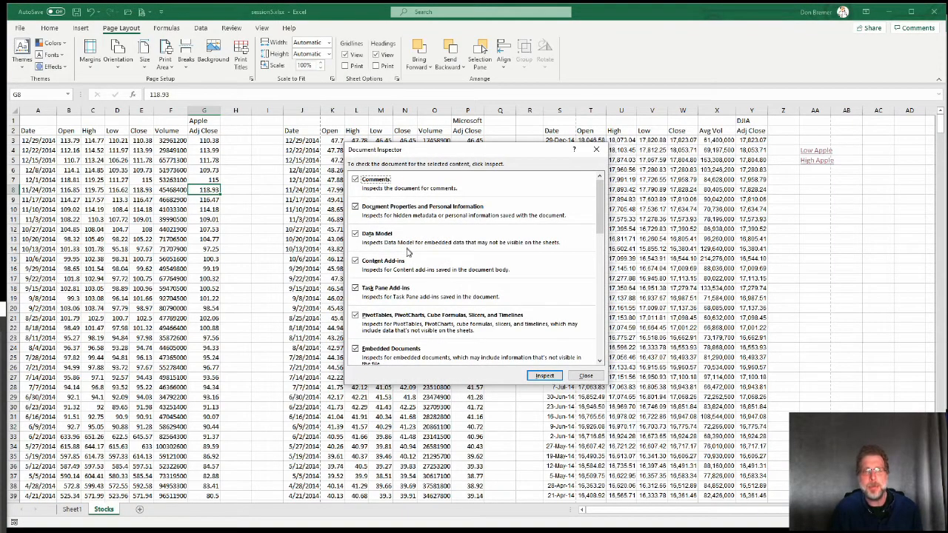
# - Inspect the workbook for all listed content types and remove all document properties and personal information
pyautogui.click(544, 376)
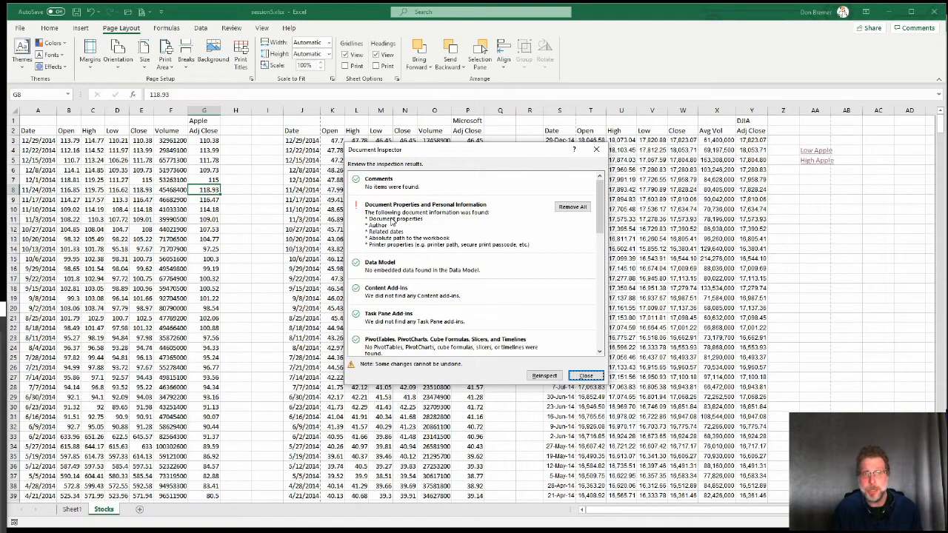
pyautogui.scroll(-10, 399, 256)
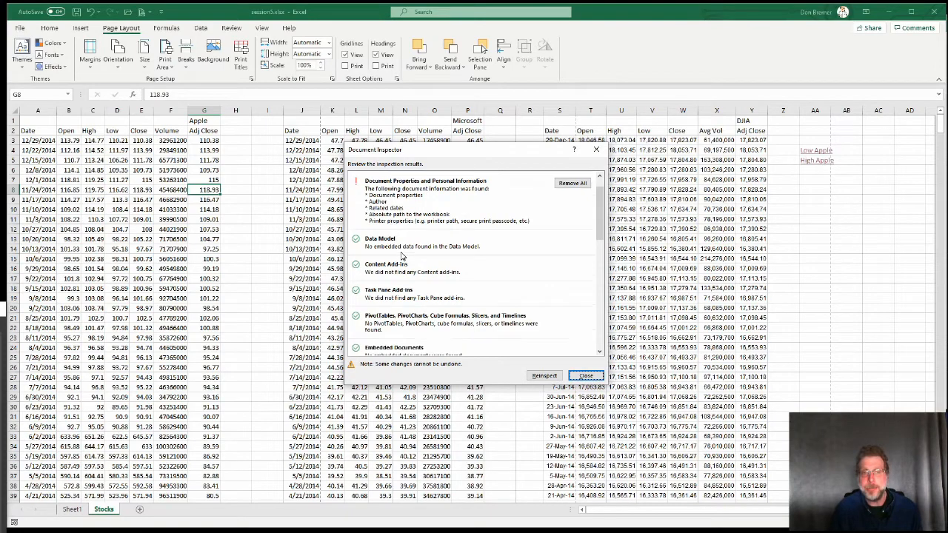
pyautogui.scroll(-1, 401, 256)
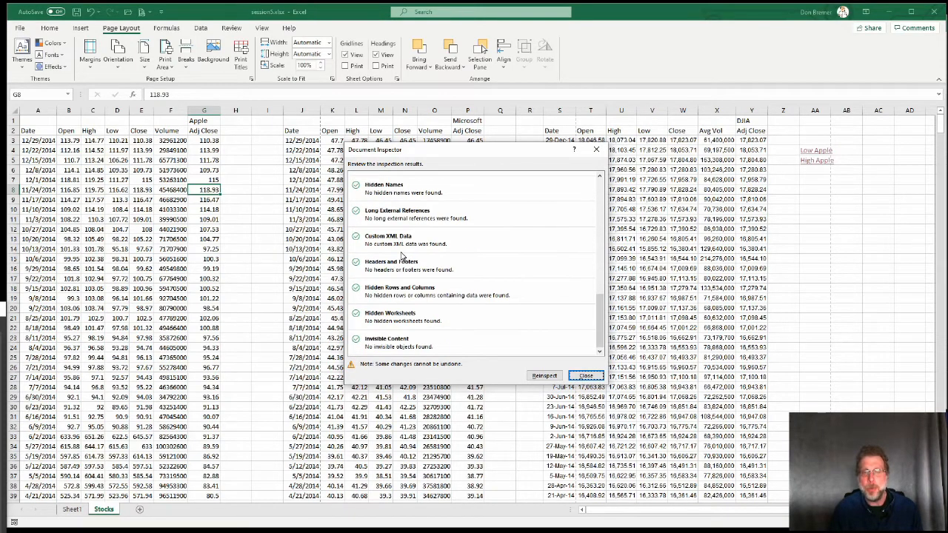
pyautogui.scroll(10, 401, 256)
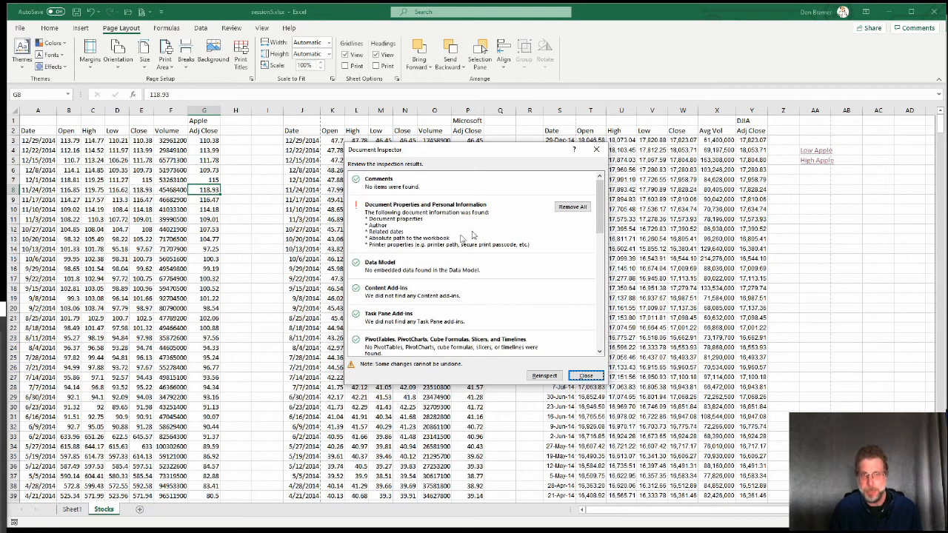
pyautogui.click(564, 209)
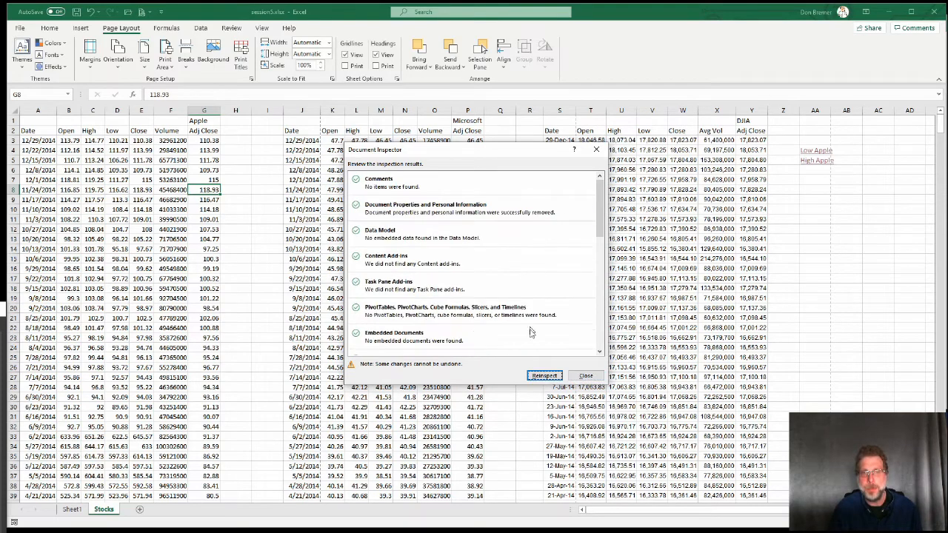
# - Reinspect the workbook and review the results from Comments down to Hidden Worksheets
pyautogui.click(548, 376)
pyautogui.click(551, 377)
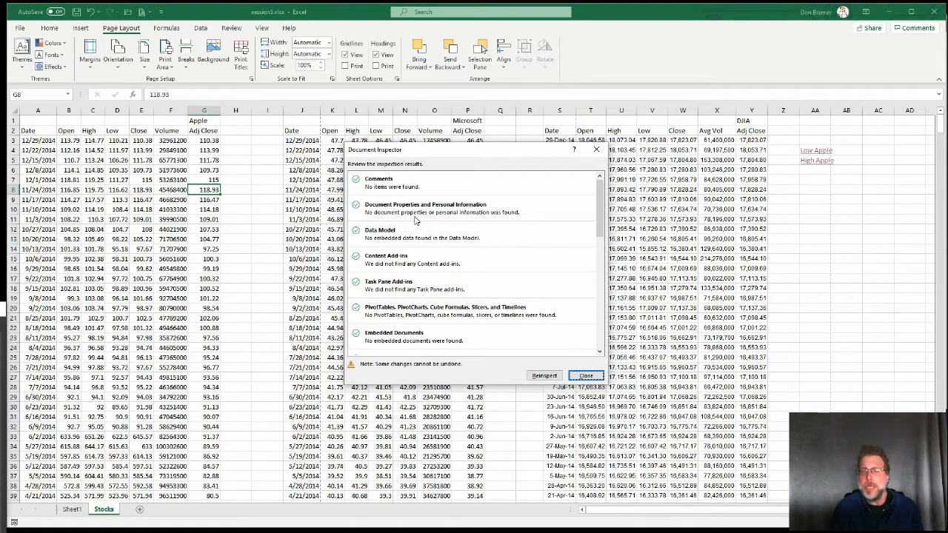
pyautogui.scroll(-2, 412, 271)
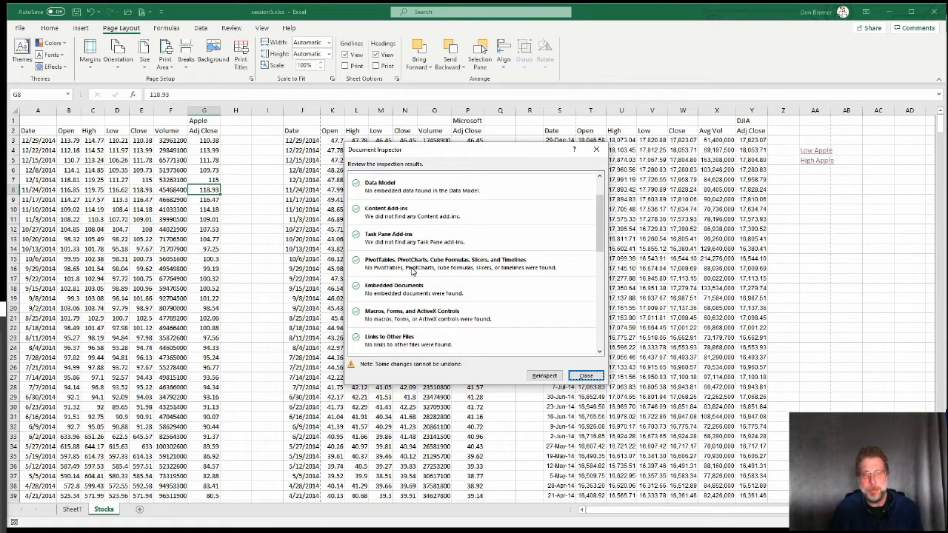
pyautogui.scroll(-1, 412, 271)
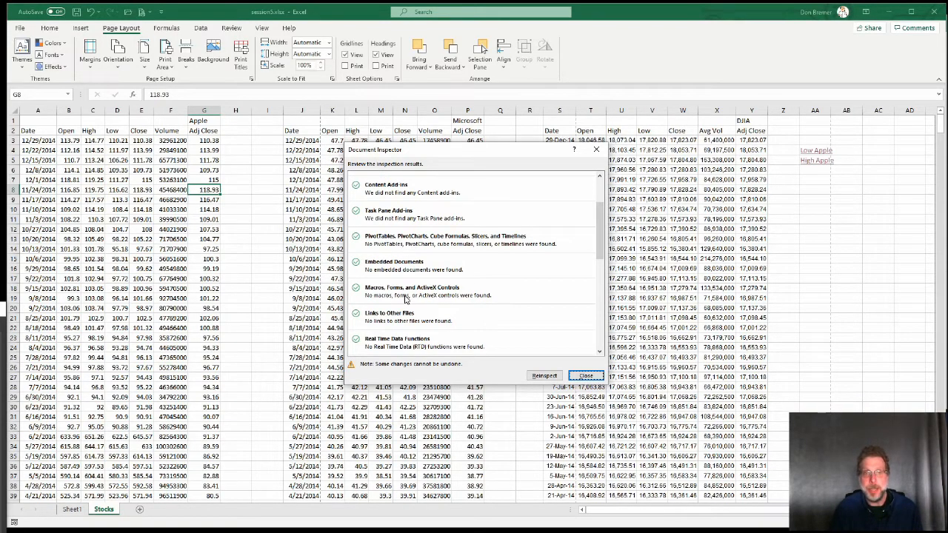
pyautogui.scroll(-2, 399, 341)
pyautogui.scroll(-1, 398, 340)
pyautogui.scroll(-5, 397, 338)
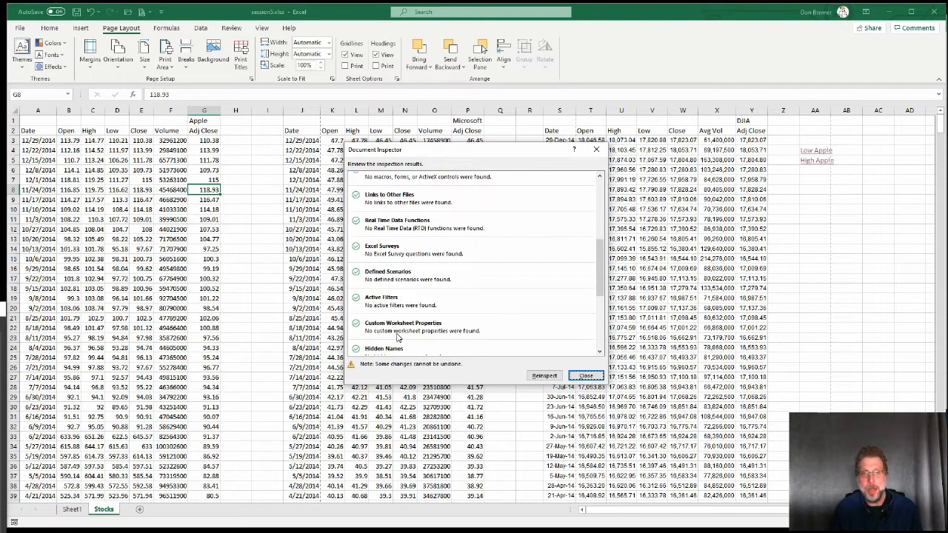
pyautogui.scroll(-3, 394, 328)
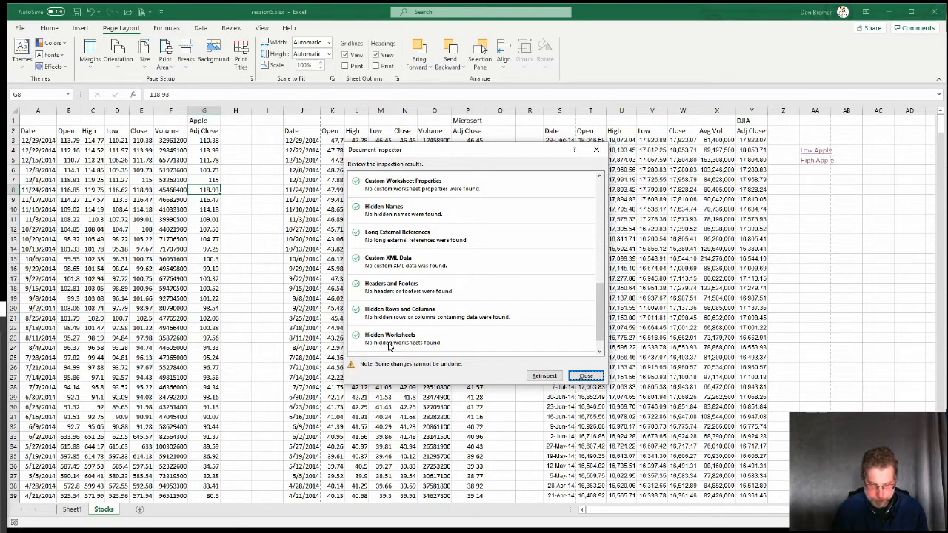
# - Close the Document Inspector results and switch to Sheet1, selecting cell D4
pyautogui.click(591, 379)
pyautogui.click(72, 509)
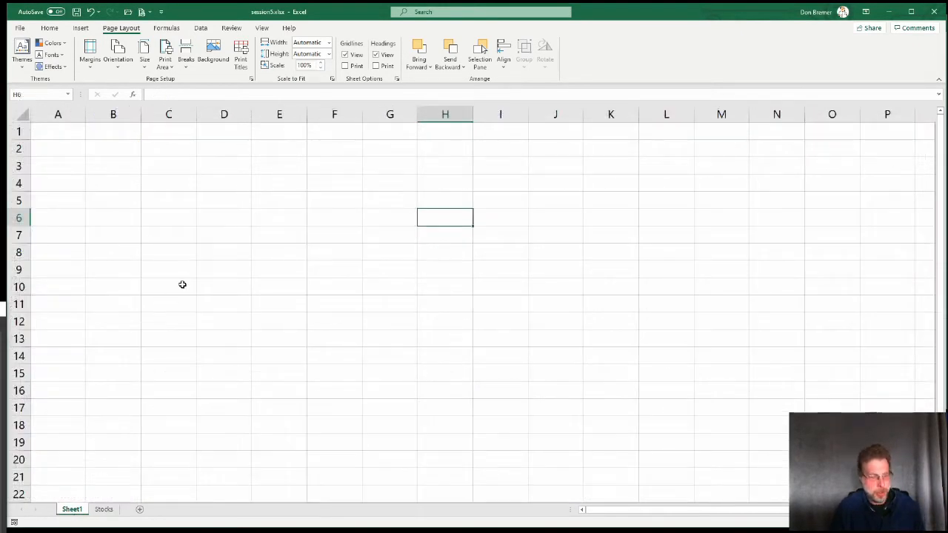
pyautogui.click(211, 176)
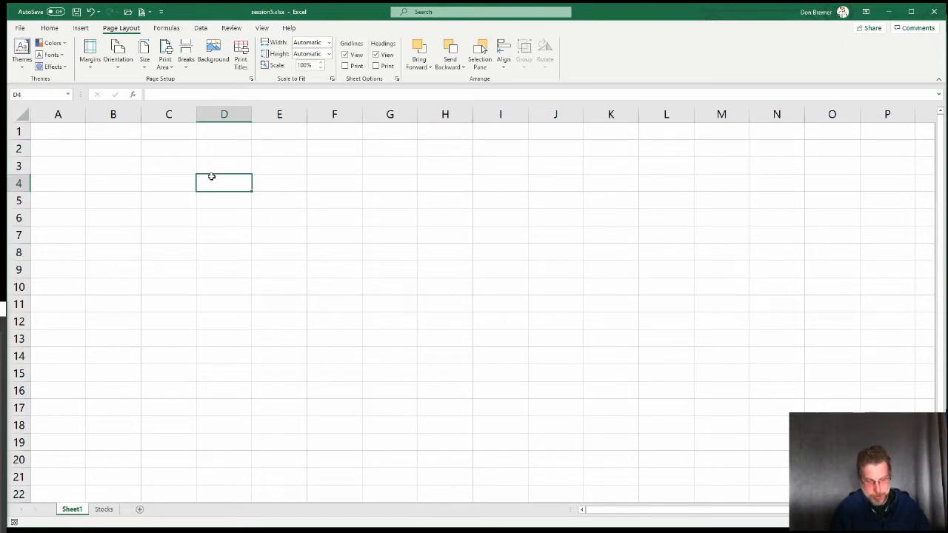
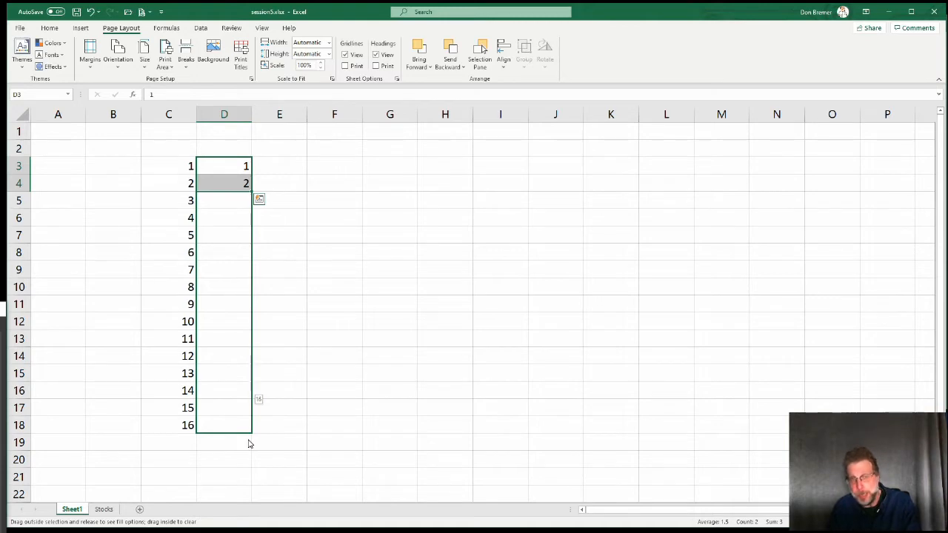
# - Extend the starting values 1 and 2 in D3:D4 down to D18 as a growth trend
pyautogui.moveTo(248, 443); pyautogui.dragTo(248, 443)
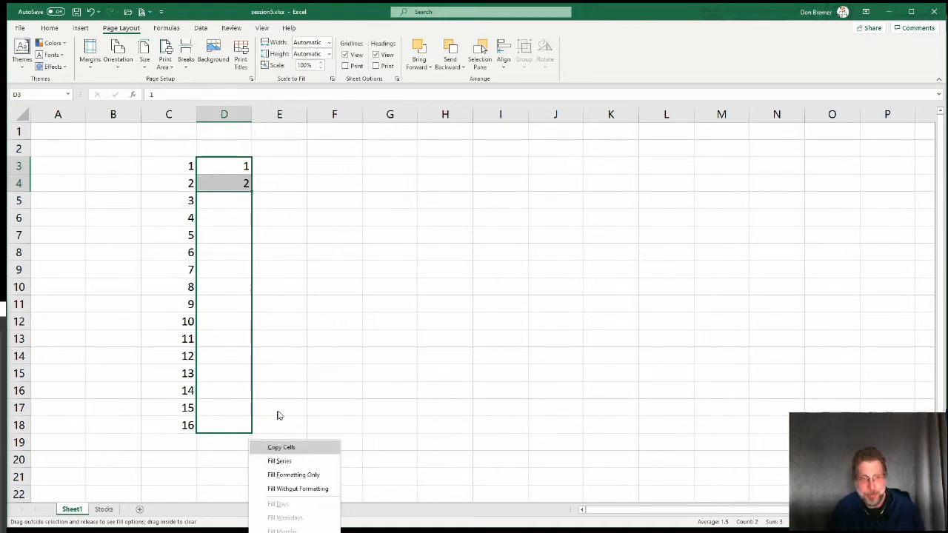
pyautogui.press('Escape')
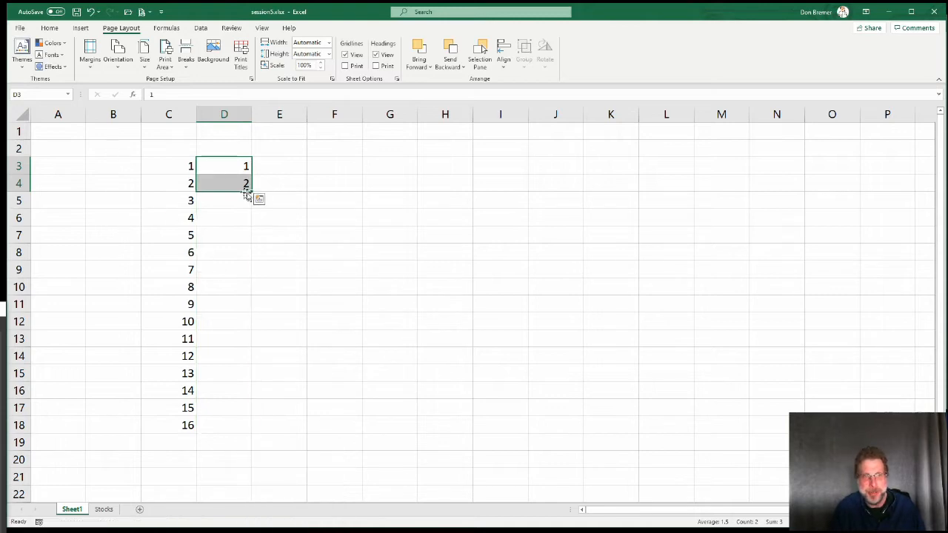
pyautogui.moveTo(253, 192); pyautogui.dragTo(237, 274)
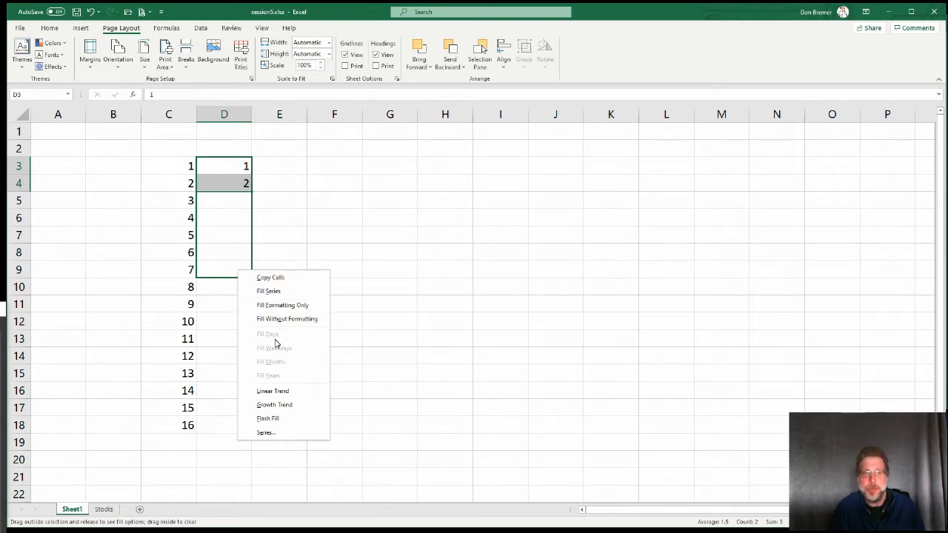
pyautogui.click(288, 412)
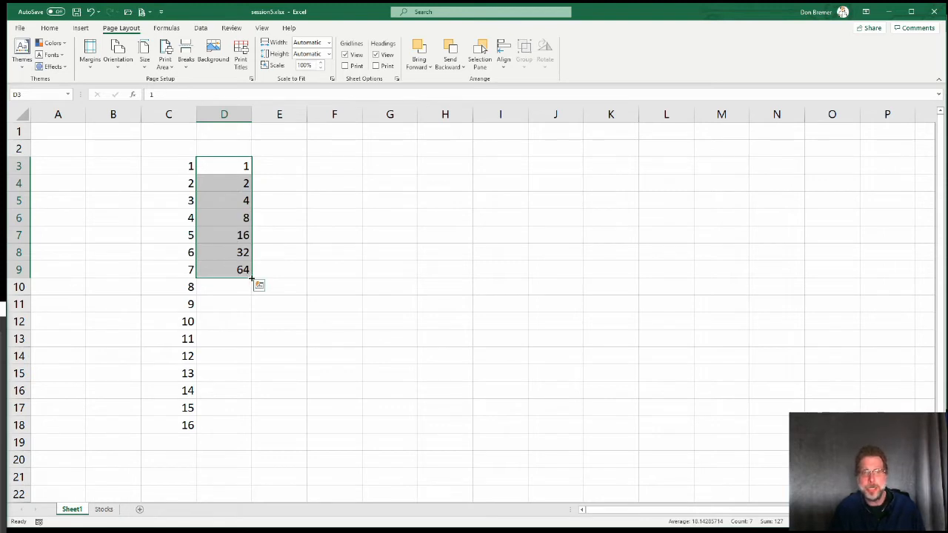
pyautogui.moveTo(252, 278); pyautogui.dragTo(246, 427)
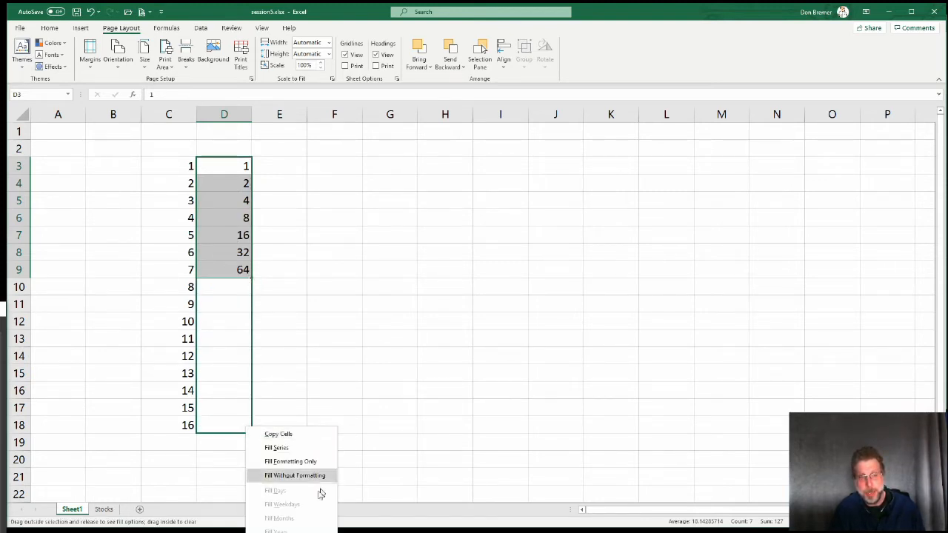
pyautogui.click(296, 532)
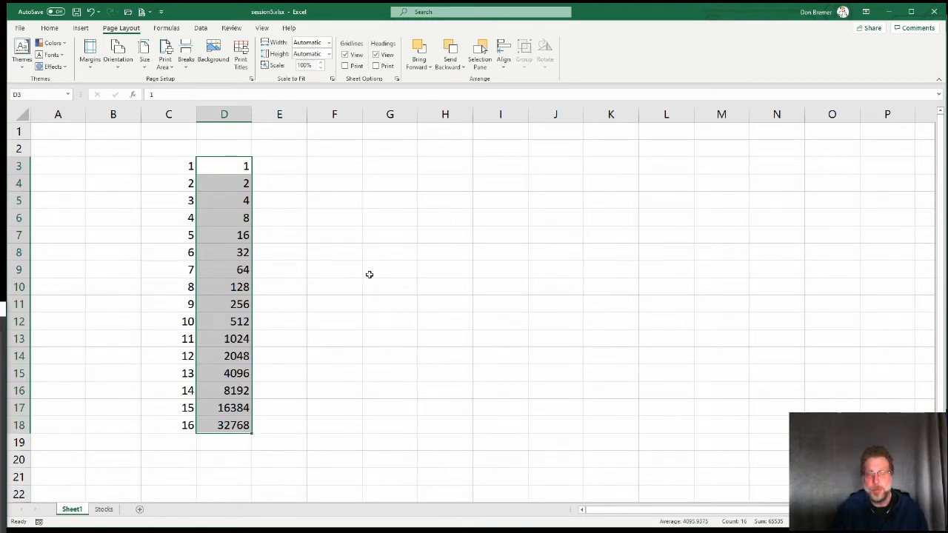
# - Enter 1/1/2020 in E3 and fill it down to E18 by weekdays
pyautogui.click(301, 164)
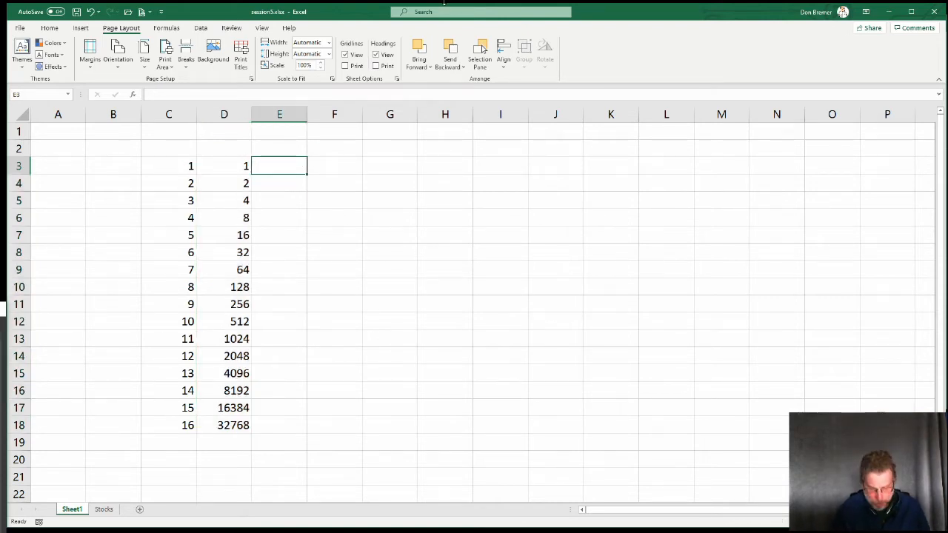
pyautogui.write('1/1/2020')
pyautogui.press('Return')
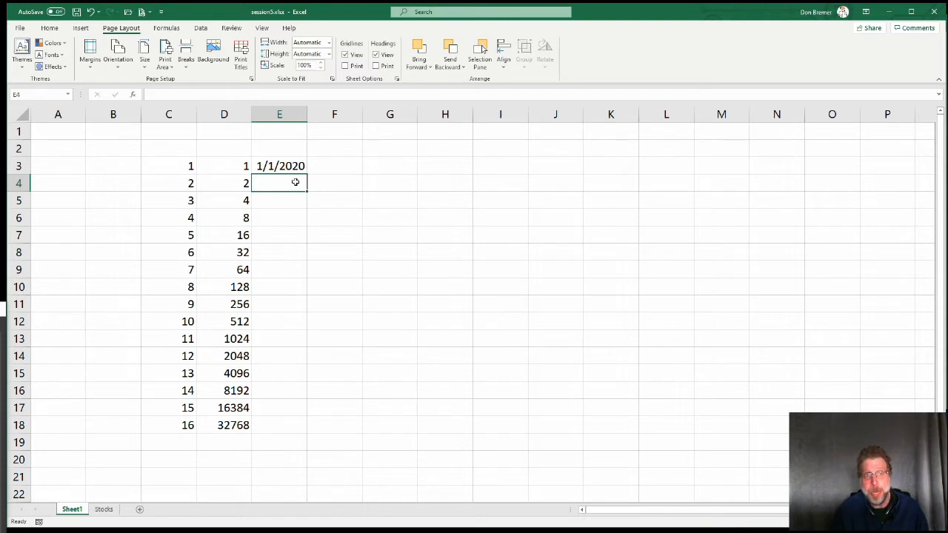
pyautogui.click(270, 166)
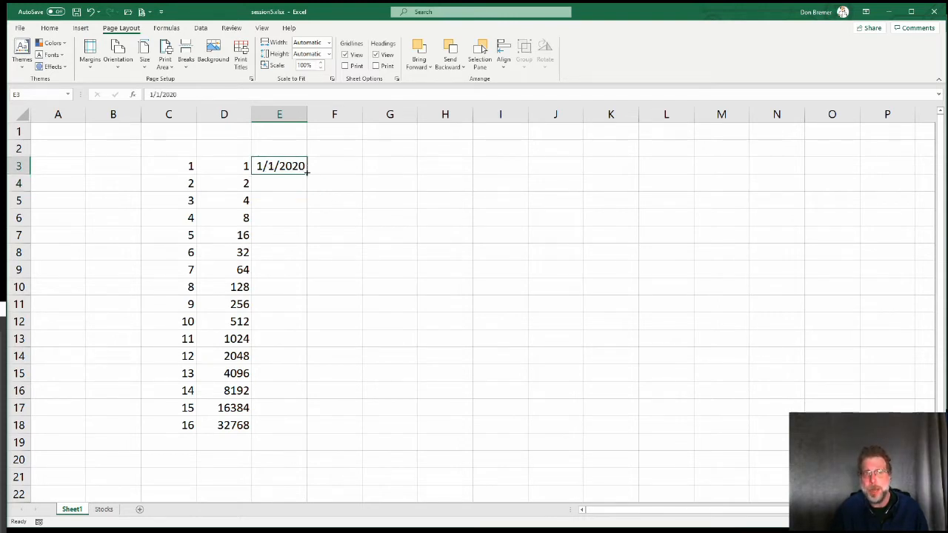
pyautogui.moveTo(306, 175); pyautogui.dragTo(305, 428)
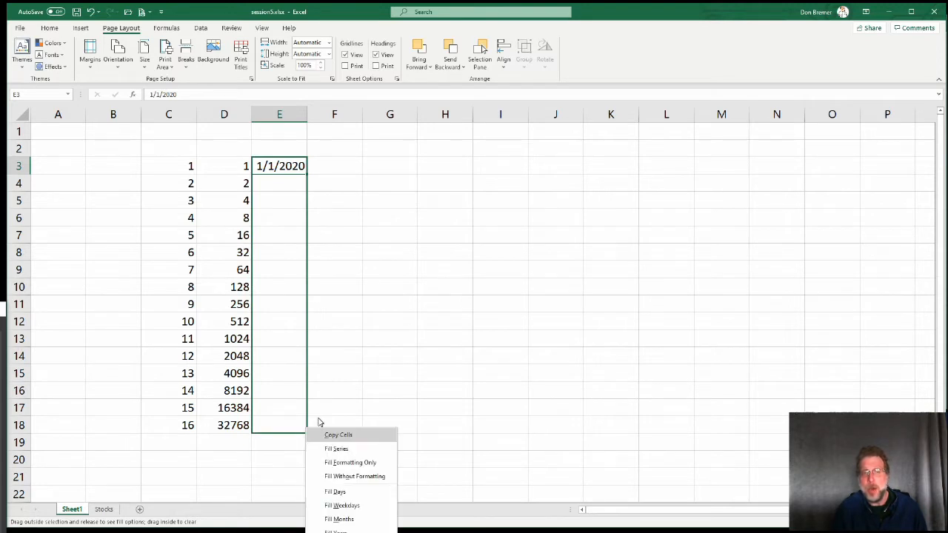
pyautogui.click(342, 505)
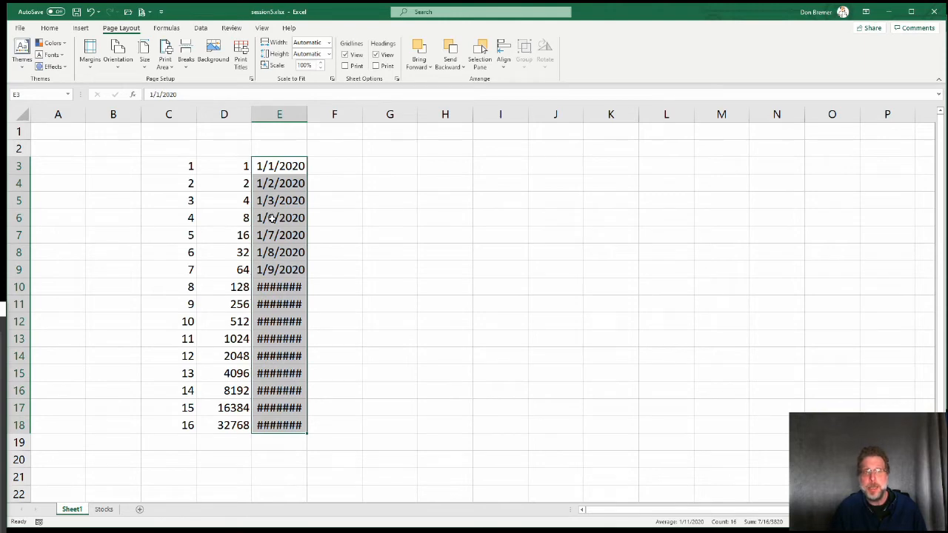
# - Enter 1/1/2020 in F3 and fill it down to F14 by months
pyautogui.click(330, 166)
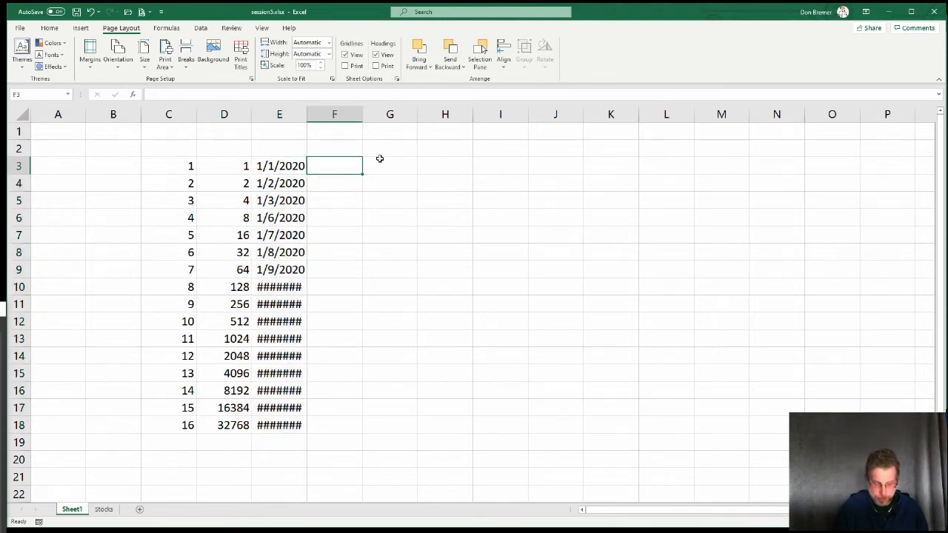
pyautogui.write('1/1/2020')
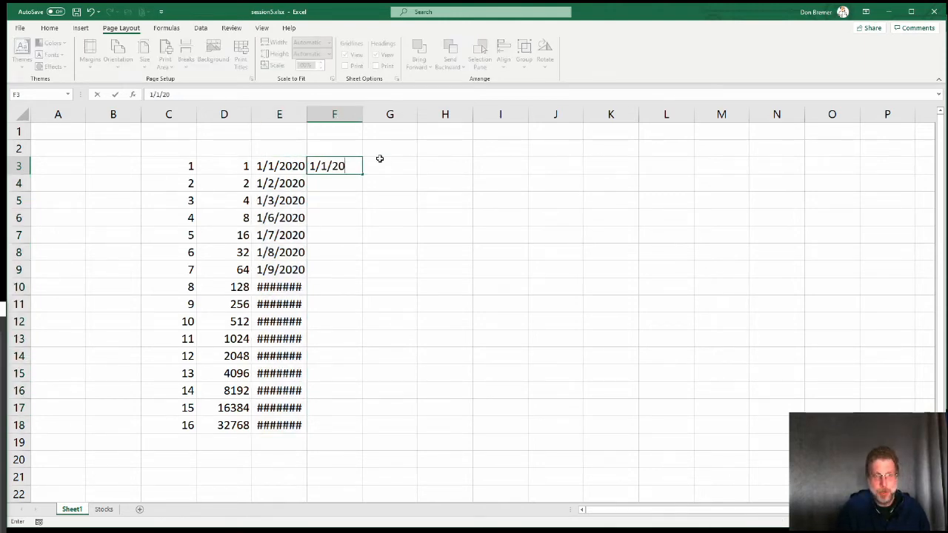
pyautogui.press('Return')
pyautogui.click(348, 170)
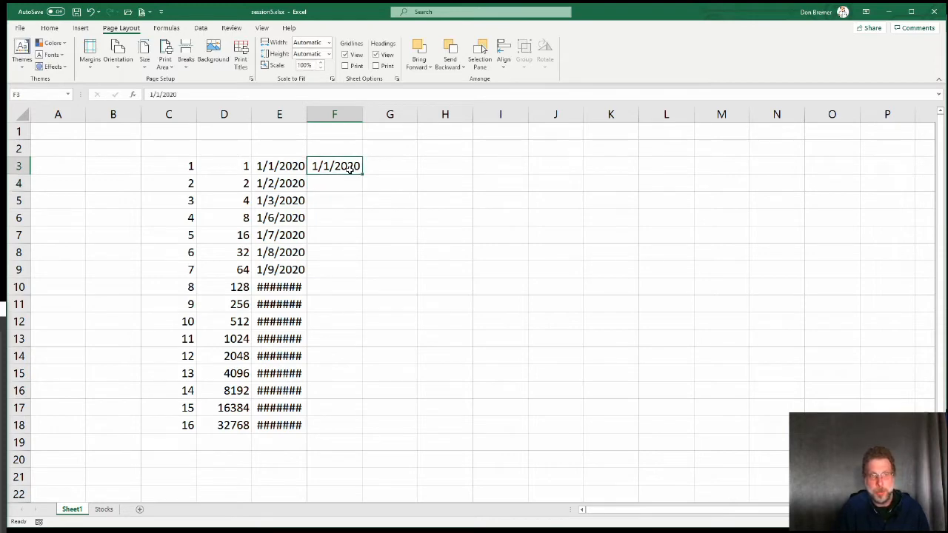
pyautogui.moveTo(362, 174); pyautogui.dragTo(380, 360)
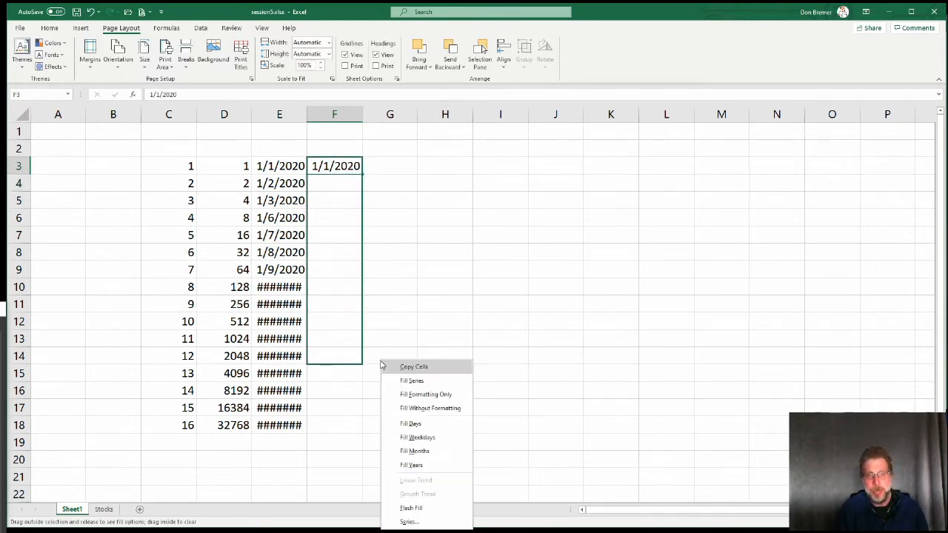
pyautogui.click(435, 451)
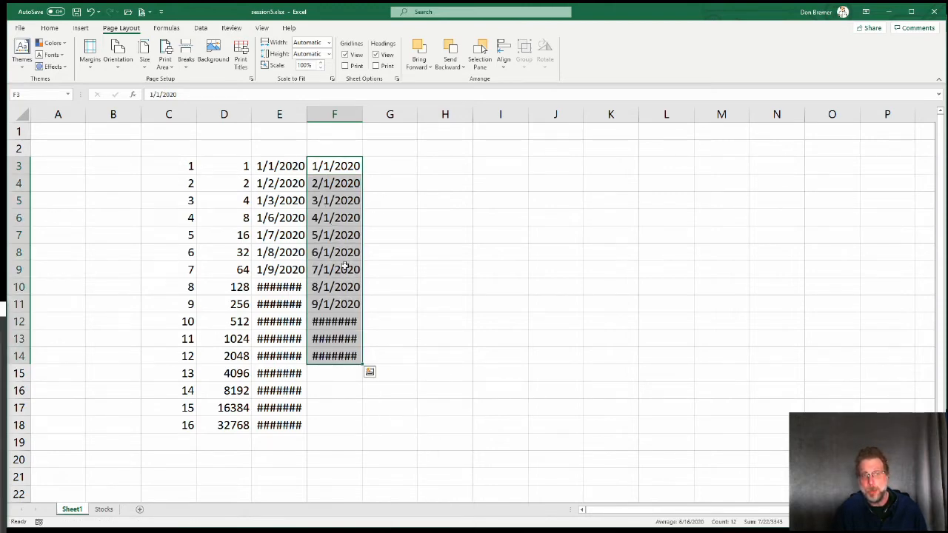
# - Enter 1/1/2020 in G3 and fill it down to G15 by years
pyautogui.click(390, 170)
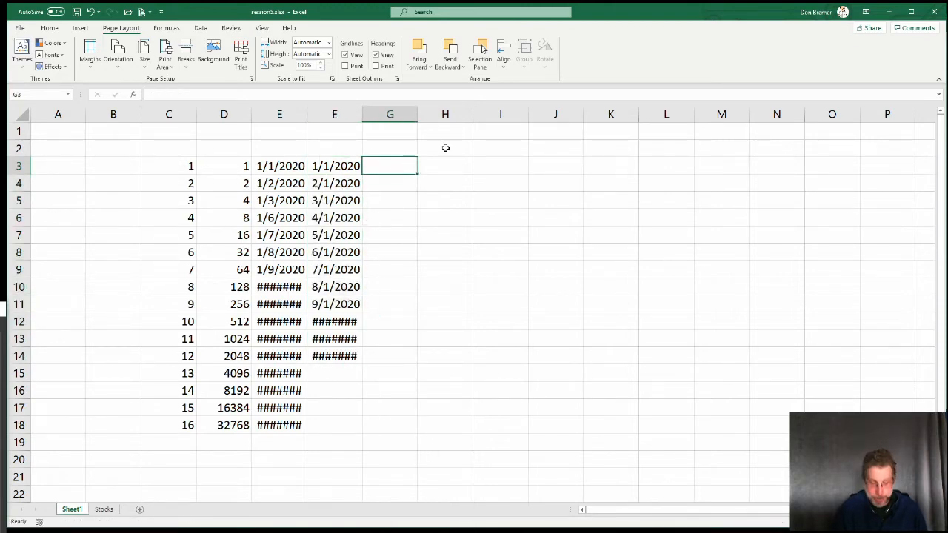
pyautogui.write('1/1/')
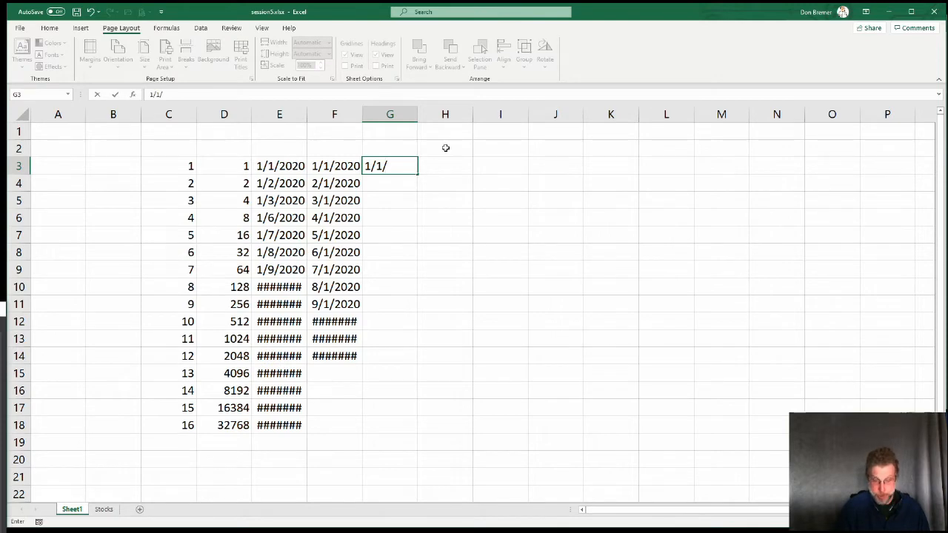
pyautogui.write('2020')
pyautogui.press('Return')
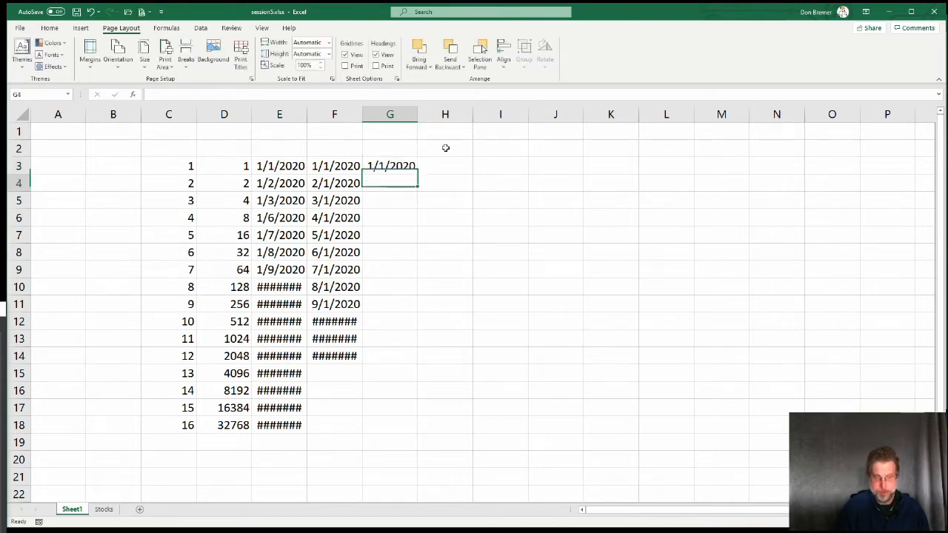
pyautogui.click(407, 169)
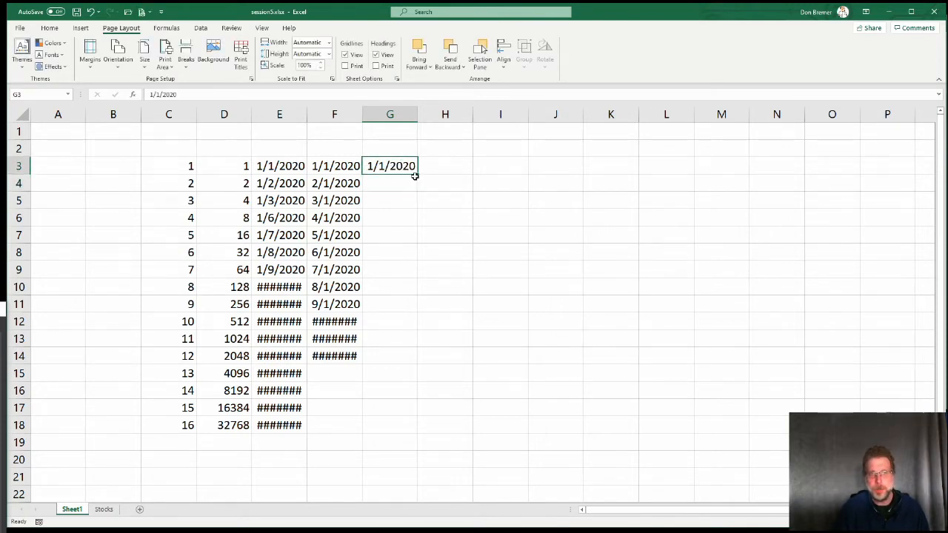
pyautogui.moveTo(417, 176); pyautogui.dragTo(405, 385)
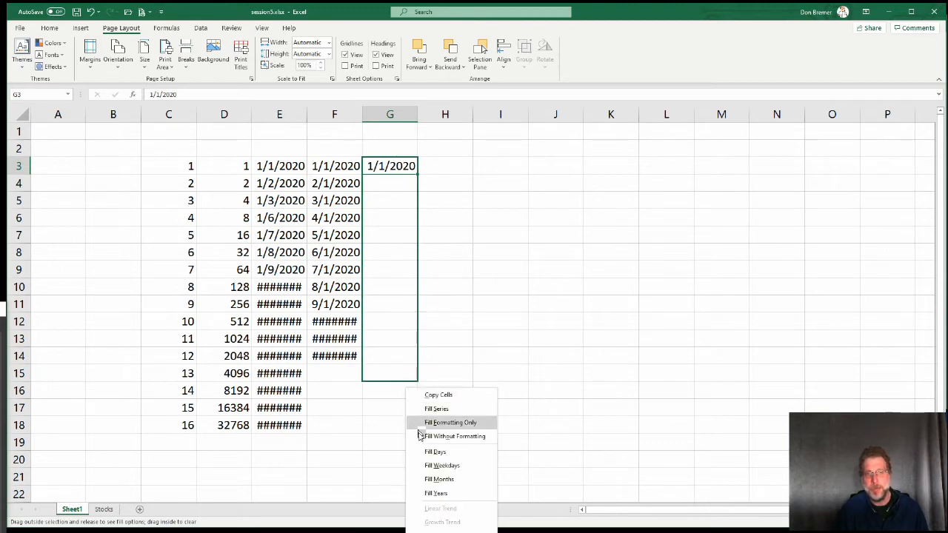
pyautogui.click(435, 492)
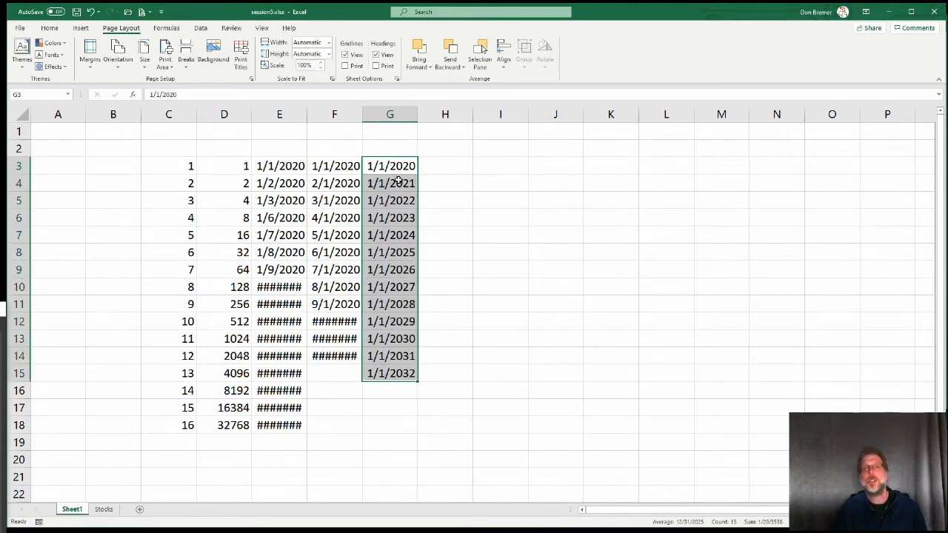
pyautogui.click(464, 166)
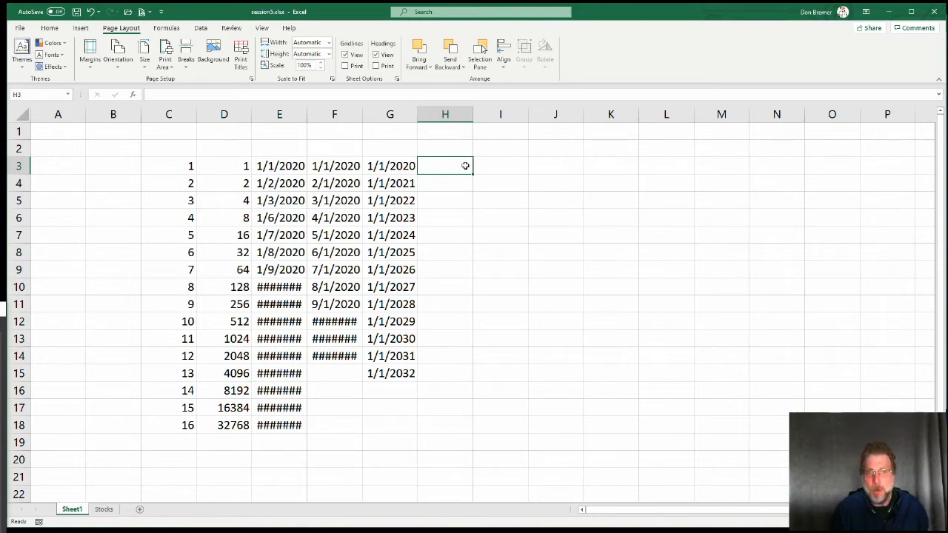
# - Add a new worksheet after Sheet1 and enter three people's first names in cells C3 to C5
pyautogui.click(139, 510)
pyautogui.scroll(3, 211, 214)
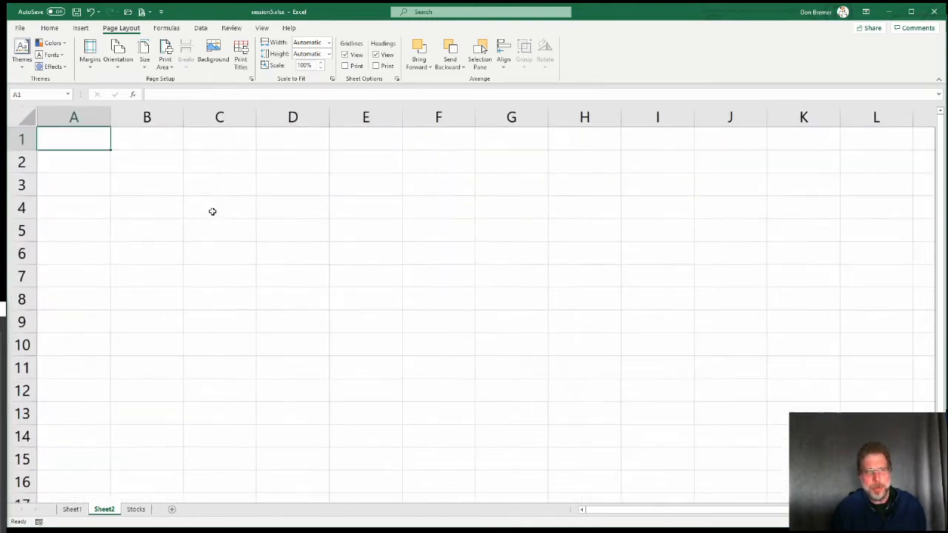
pyautogui.click(211, 166)
pyautogui.click(205, 200)
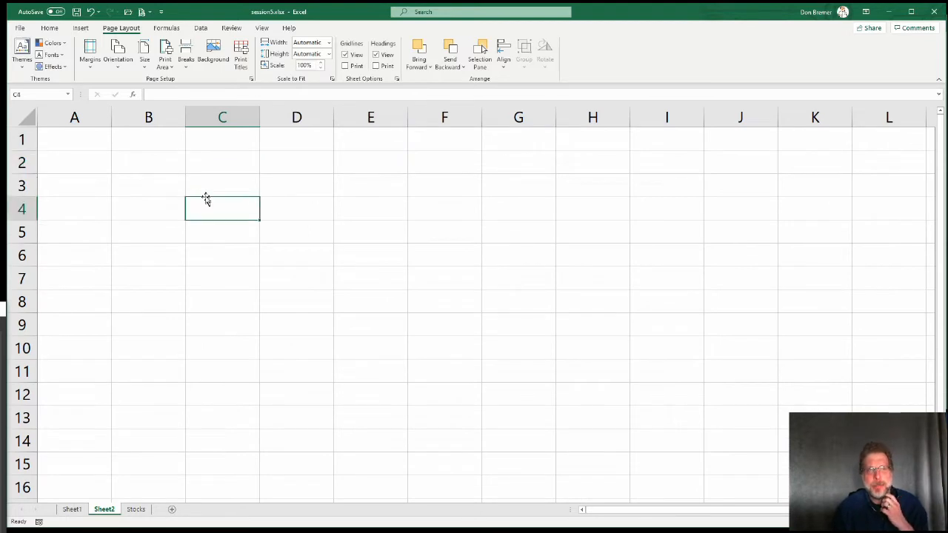
pyautogui.click(204, 186)
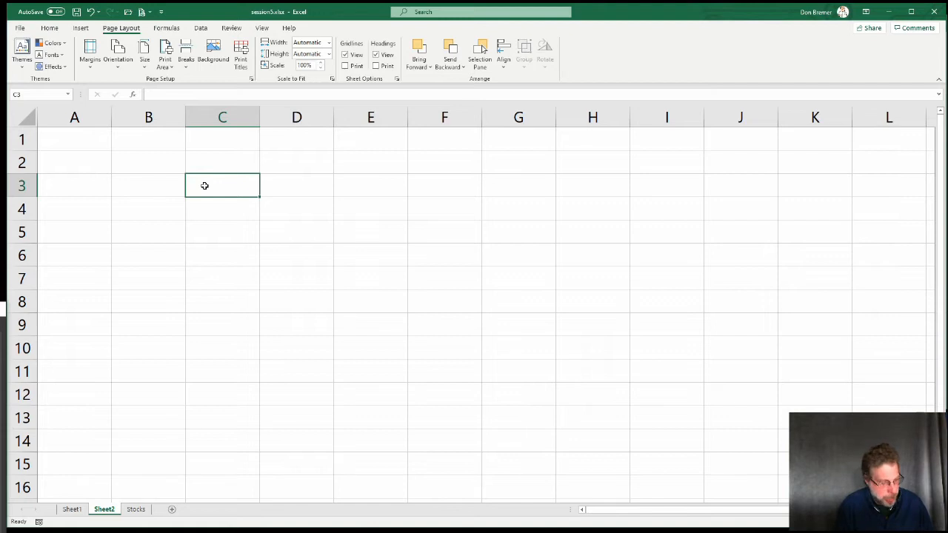
pyautogui.write('Abe')
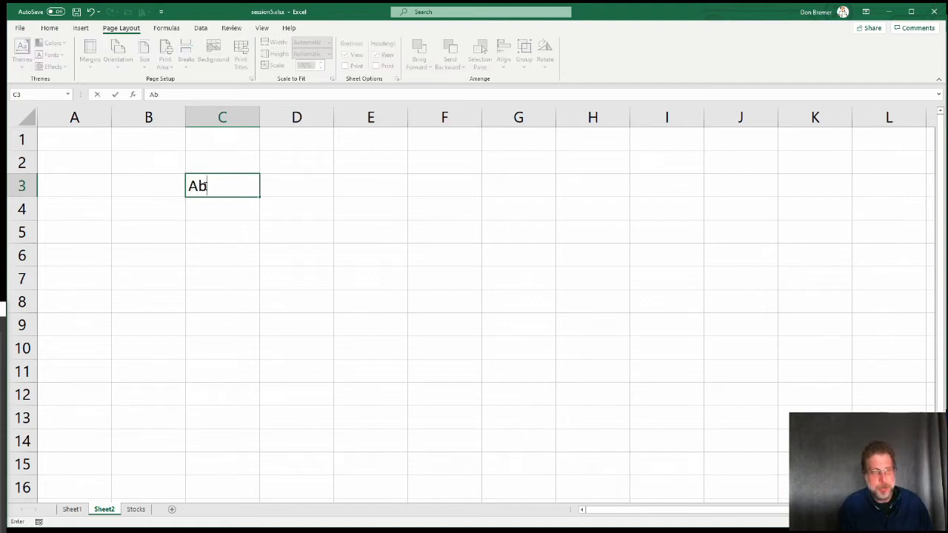
pyautogui.press('Return')
pyautogui.write('Ben')
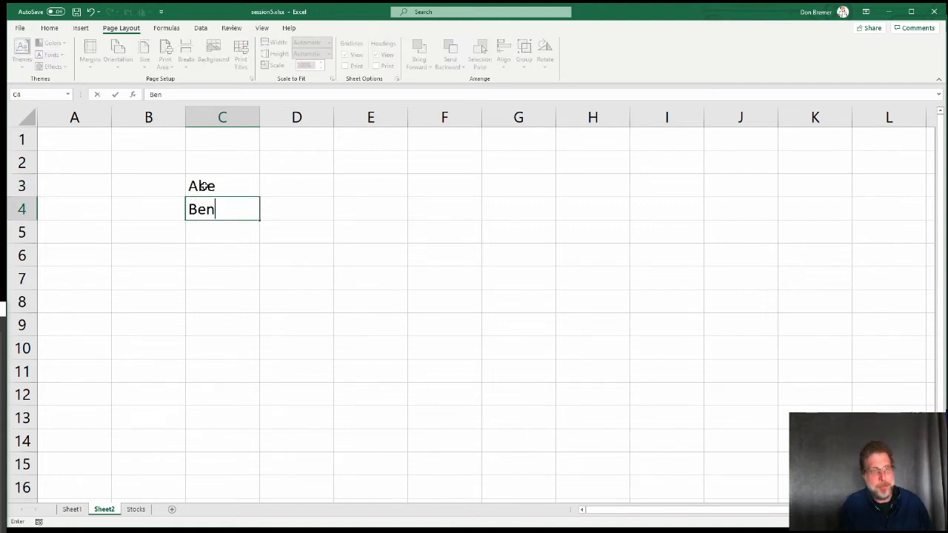
pyautogui.press('Return')
pyautogui.write('Carl')
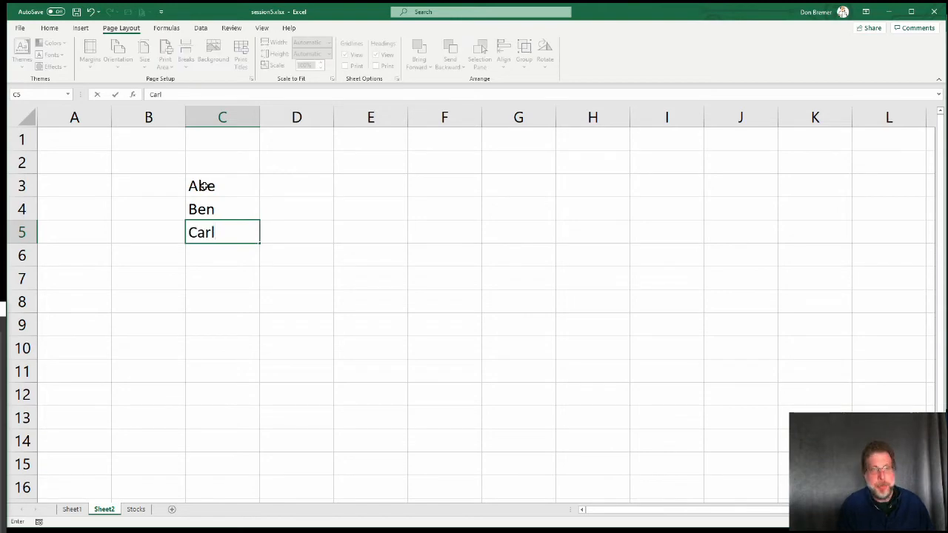
pyautogui.press('Tab')
# - Enter the values 1, 3, 3 and 2 in D3:G3 beside the first name
pyautogui.press('Up')
pyautogui.press('Up')
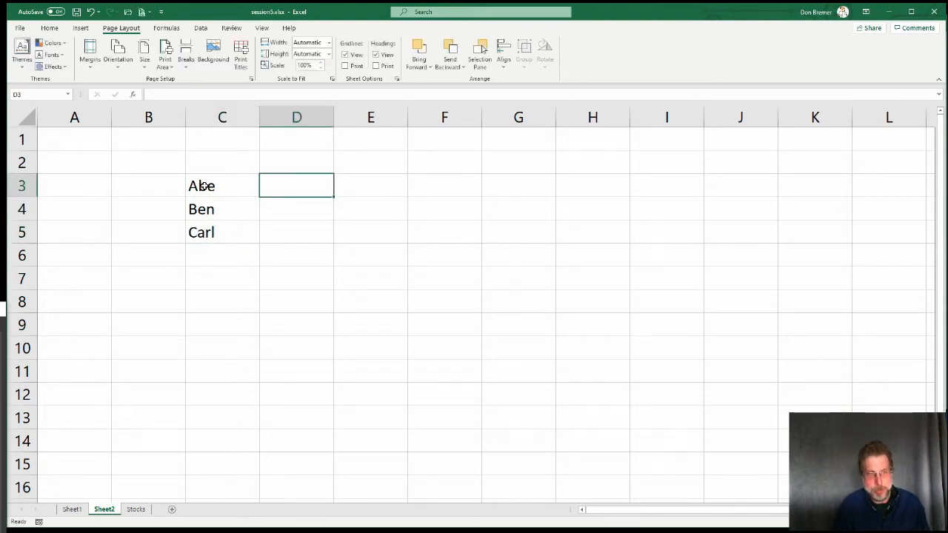
pyautogui.write('1')
pyautogui.press('Tab')
pyautogui.write('3')
pyautogui.press('Tab')
pyautogui.write('3')
pyautogui.press('Tab')
pyautogui.write('2')
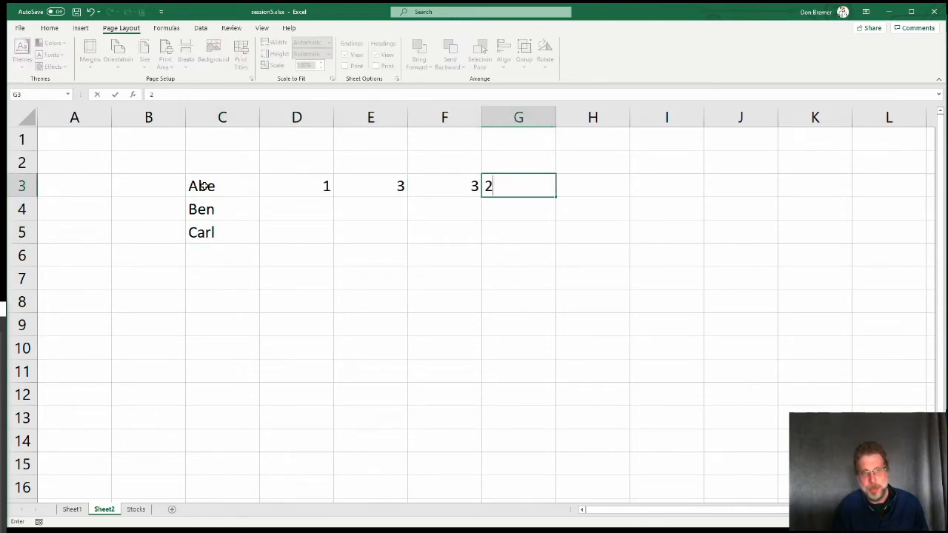
pyautogui.press('Tab')
# - Enter the value 1 in each of the cells D4:G4 beside the second name
pyautogui.press('Down')
pyautogui.press('Left')
pyautogui.press('Left')
pyautogui.press('Left')
pyautogui.press('Left')
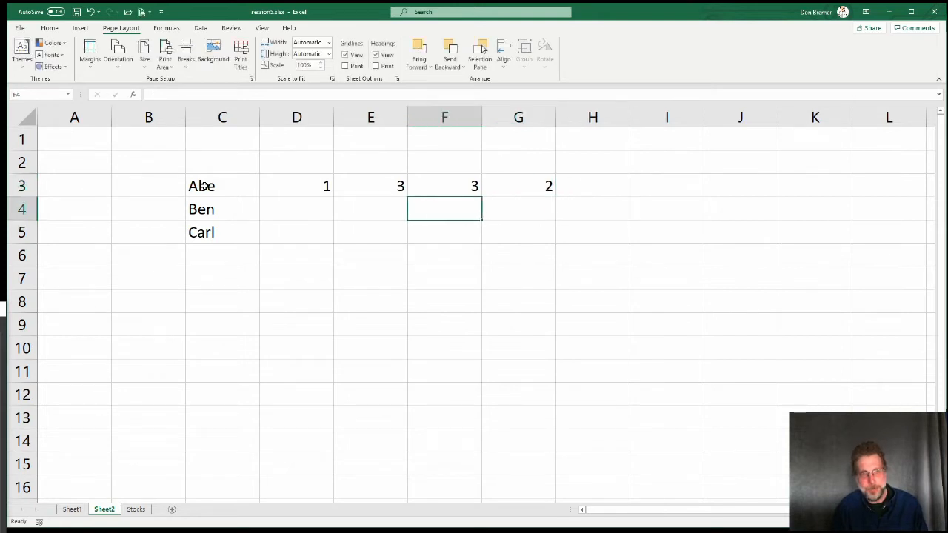
pyautogui.write('1')
pyautogui.press('Tab')
pyautogui.press('Tab')
pyautogui.write('1')
pyautogui.press('Left')
pyautogui.write('1')
pyautogui.press('Tab')
pyautogui.press('Tab')
pyautogui.write('1')
pyautogui.hotkey('ctrl', 'Return')
pyautogui.press('Left')
pyautogui.press('Left')
pyautogui.press('Left')
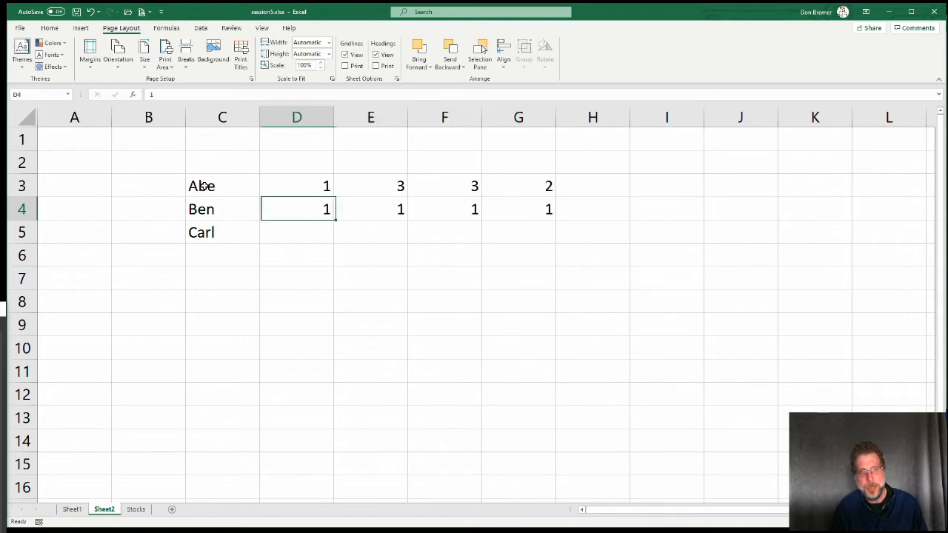
# - Enter the value 1 in each of the cells D5:G5 beside the third name
pyautogui.press('Down')
pyautogui.press('Tab')
pyautogui.write('1')
pyautogui.press('Left')
pyautogui.write('1')
pyautogui.press('Right')
pyautogui.press('Right')
pyautogui.press('Right')
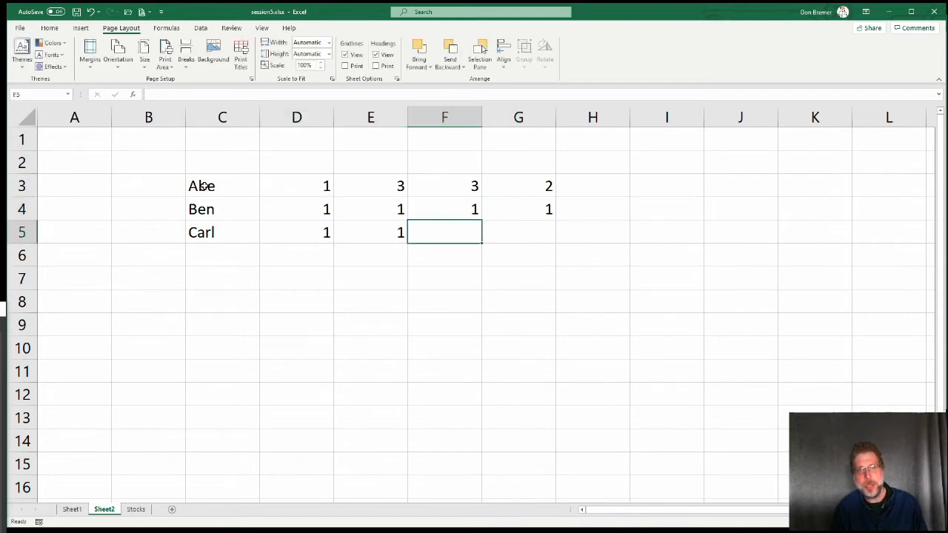
pyautogui.press('Left')
pyautogui.write('1')
pyautogui.press('Right')
pyautogui.write('1')
pyautogui.press('Right')
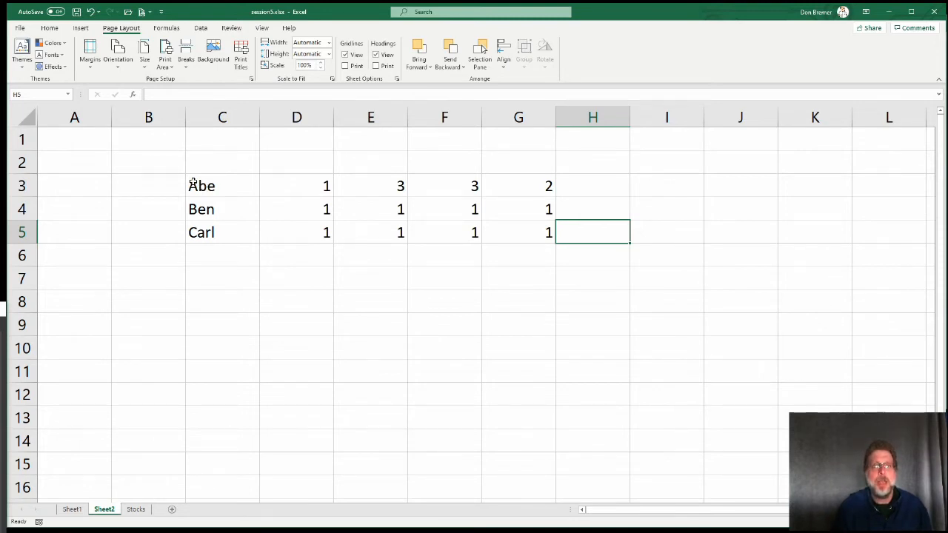
# - Copy the table C3:G5 and paste it transposed starting at cell B8
pyautogui.moveTo(204, 184); pyautogui.dragTo(546, 220)
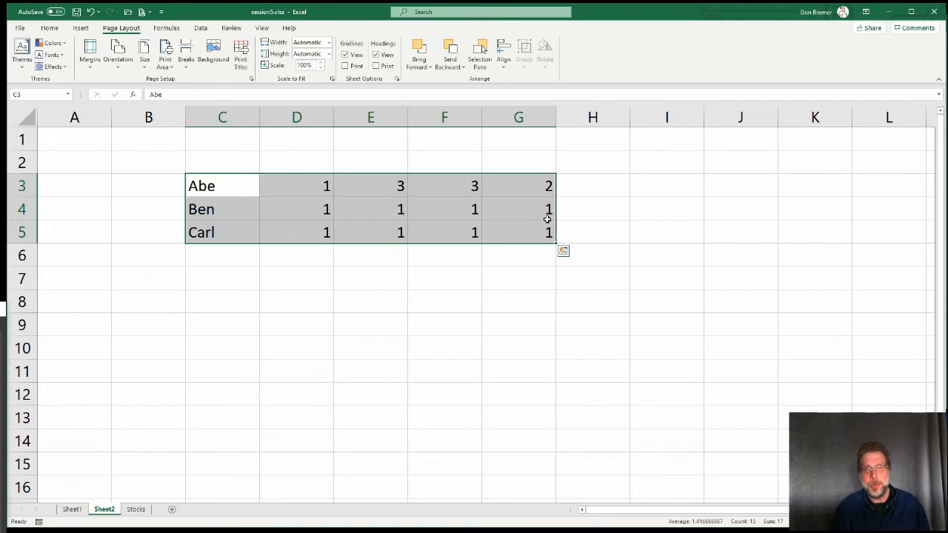
pyautogui.click(50, 28)
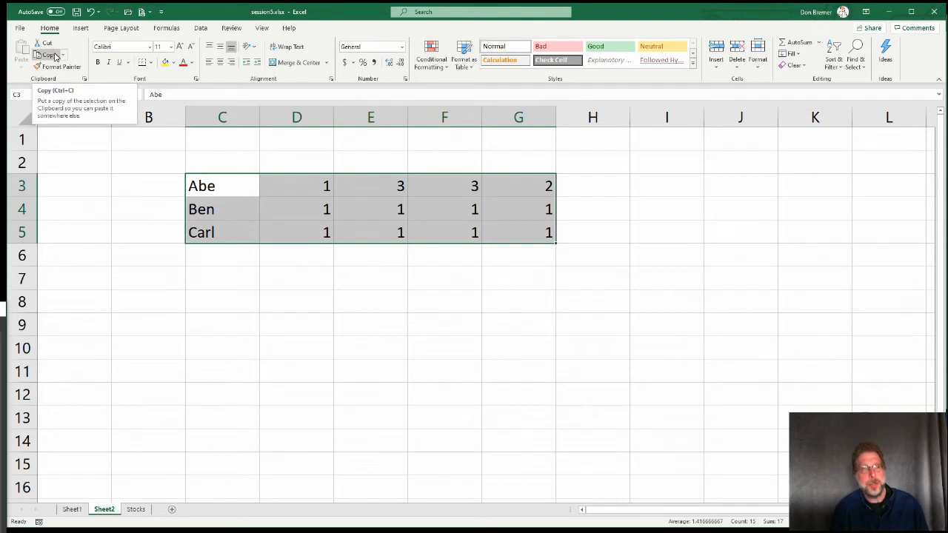
pyautogui.click(54, 57)
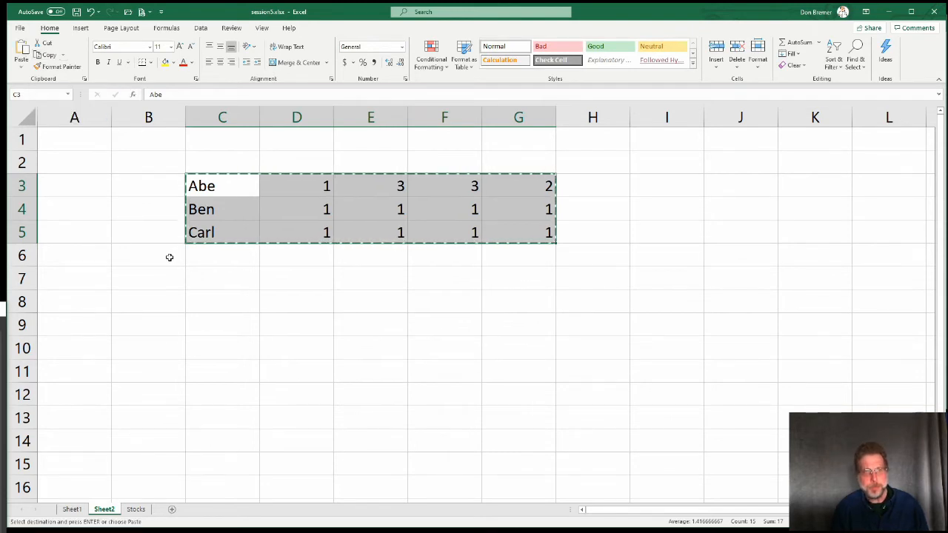
pyautogui.click(152, 302)
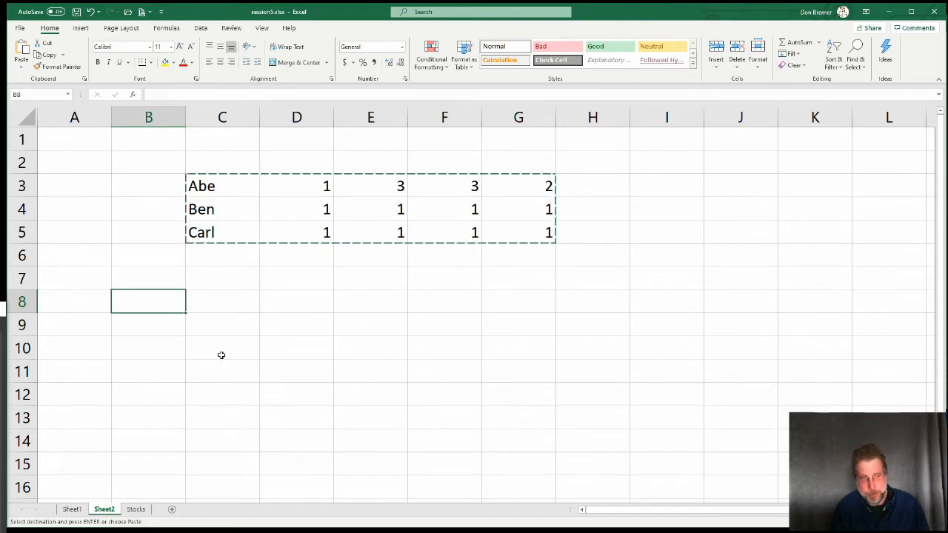
pyautogui.click(22, 69)
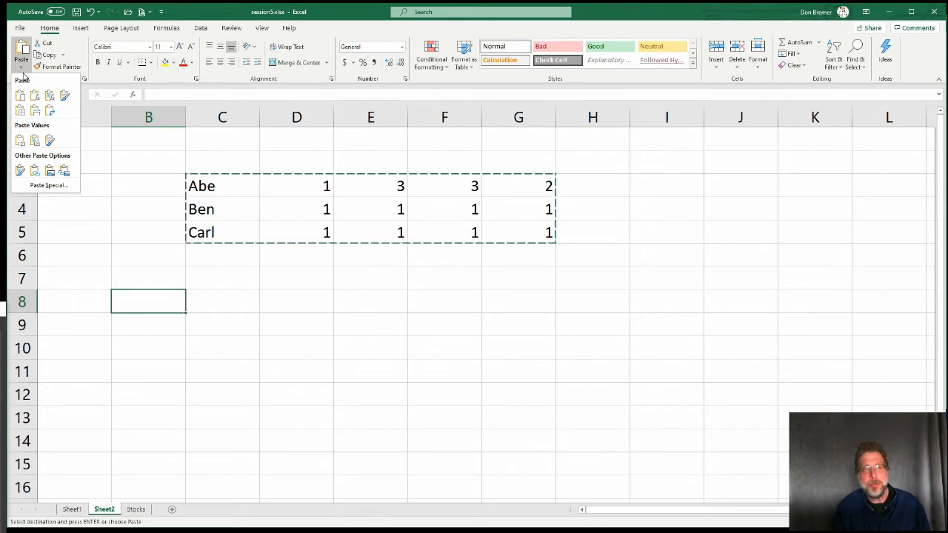
pyautogui.click(50, 111)
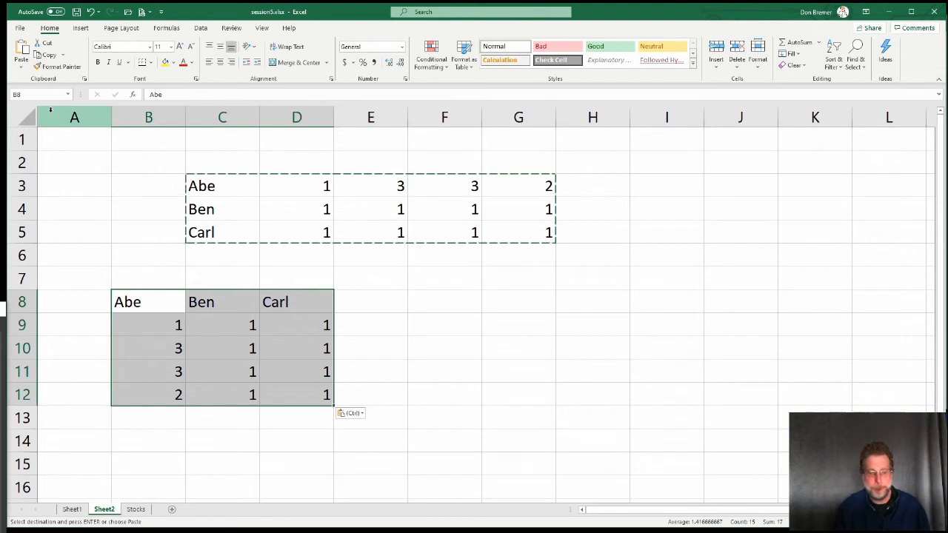
pyautogui.click(425, 307)
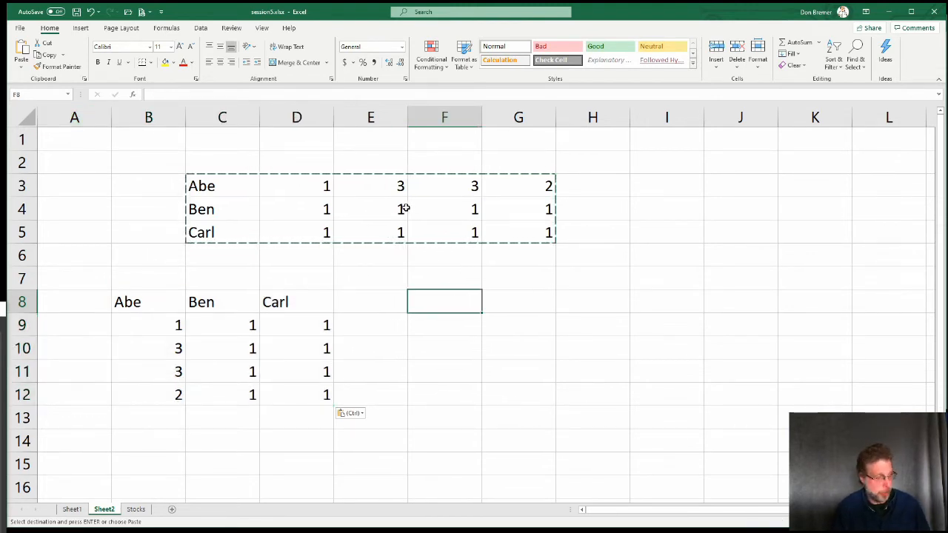
pyautogui.press('Escape')
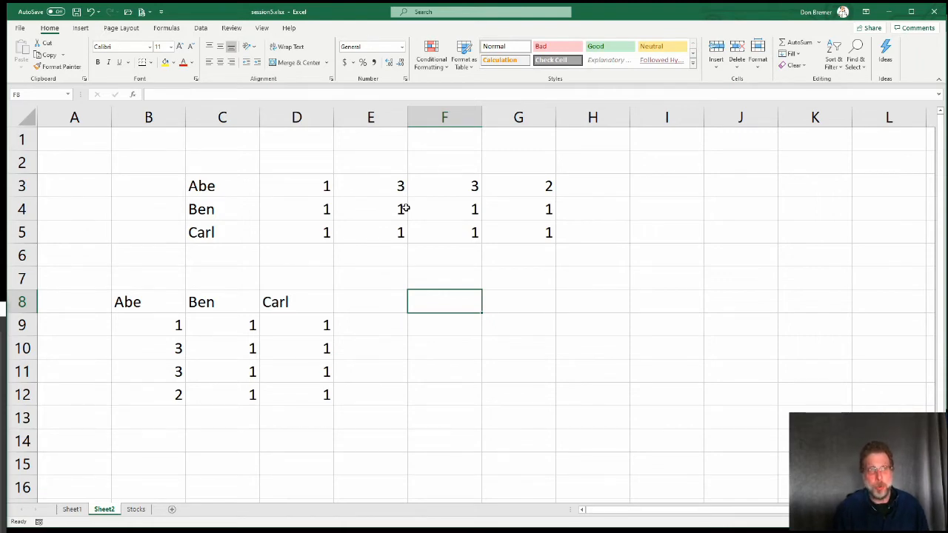
# - Copy the table C3:G5, paste it as links starting at F8, and check the formulas in G10 and G8
pyautogui.moveTo(228, 183); pyautogui.dragTo(533, 224)
pyautogui.hotkey('ctrl', 'c')
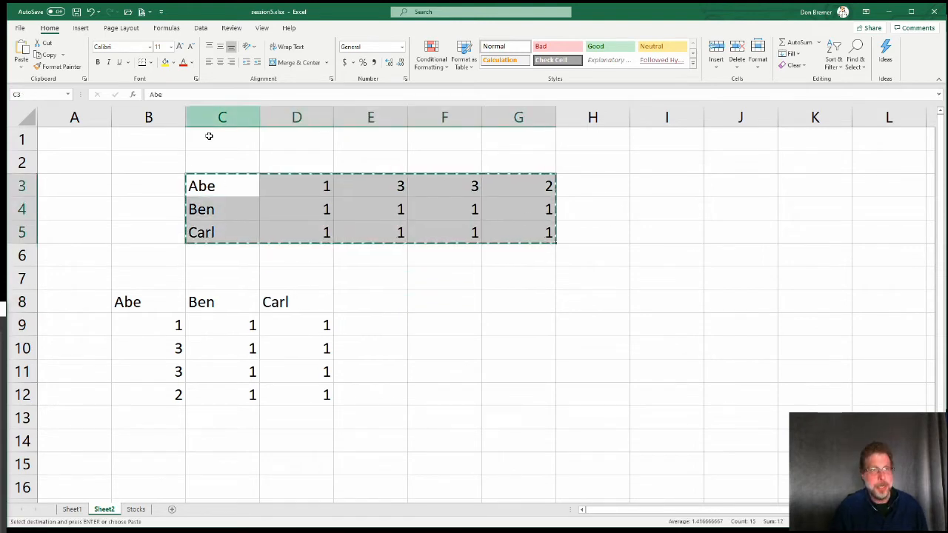
pyautogui.click(423, 311)
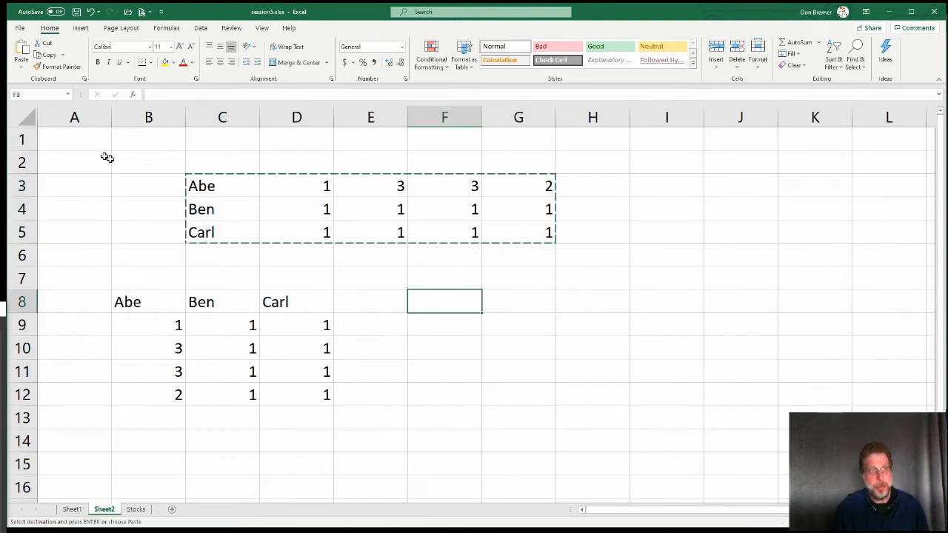
pyautogui.click(21, 70)
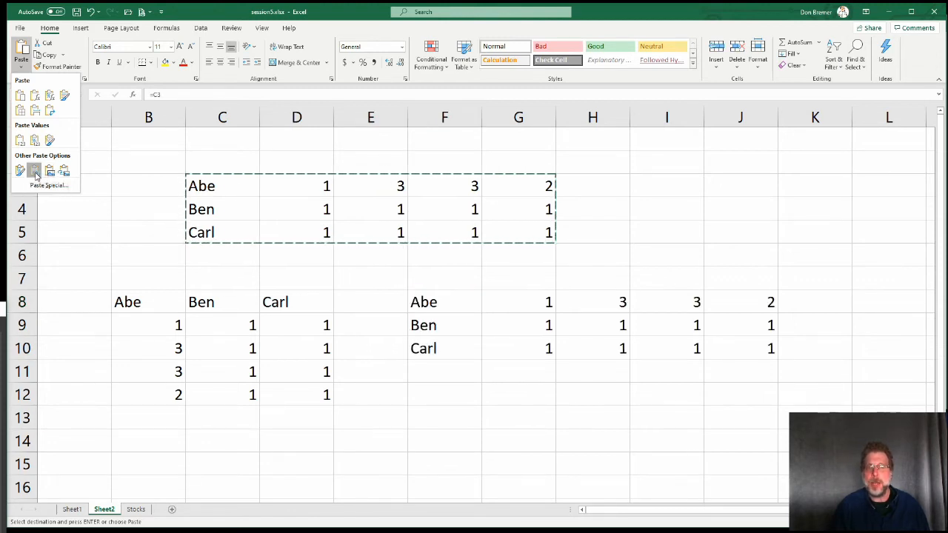
pyautogui.click(35, 171)
pyautogui.click(504, 341)
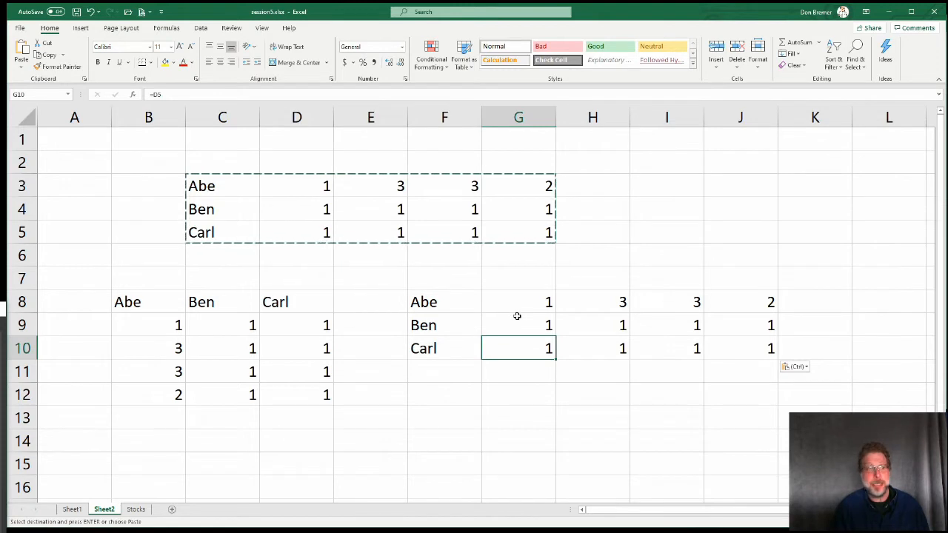
pyautogui.click(525, 311)
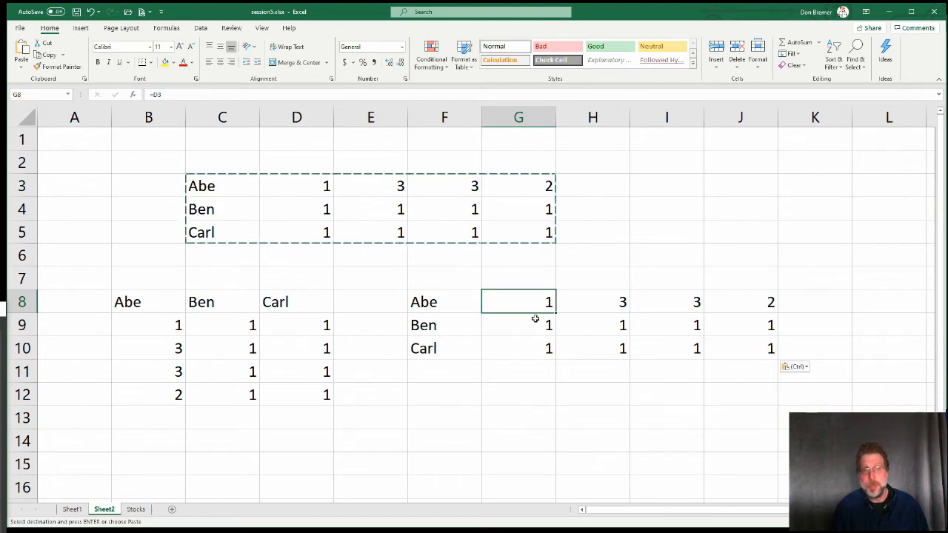
pyautogui.press('Escape')
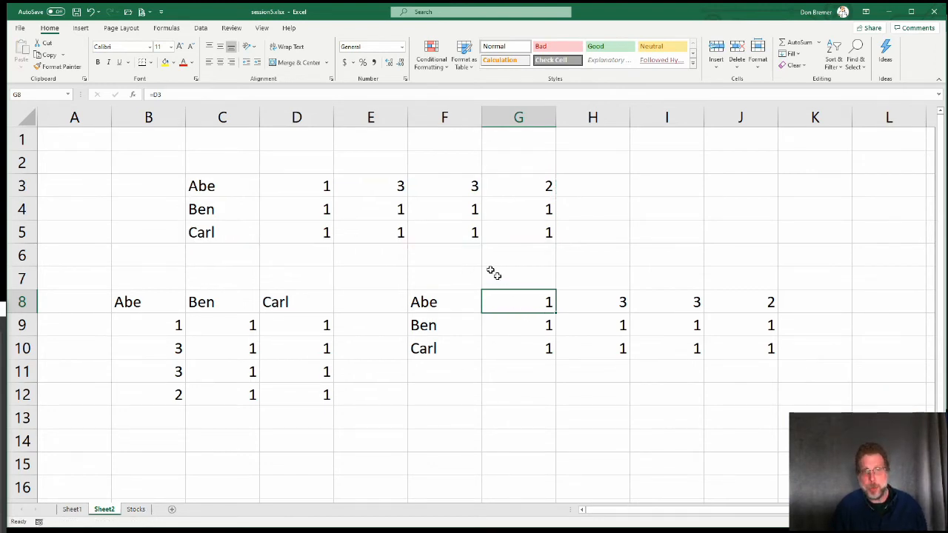
# - Change D3 in the source table to 5 and check the linked cell G8
pyautogui.click(311, 185)
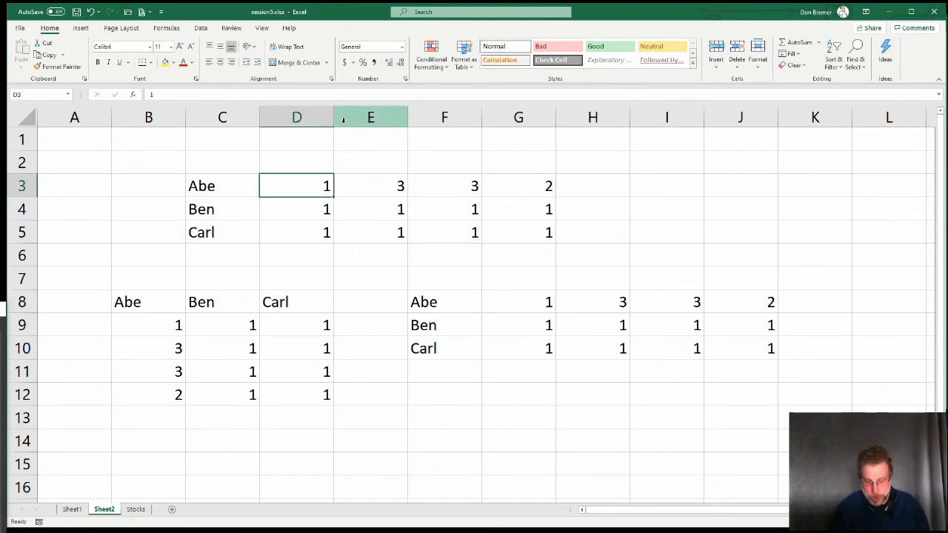
pyautogui.write('5')
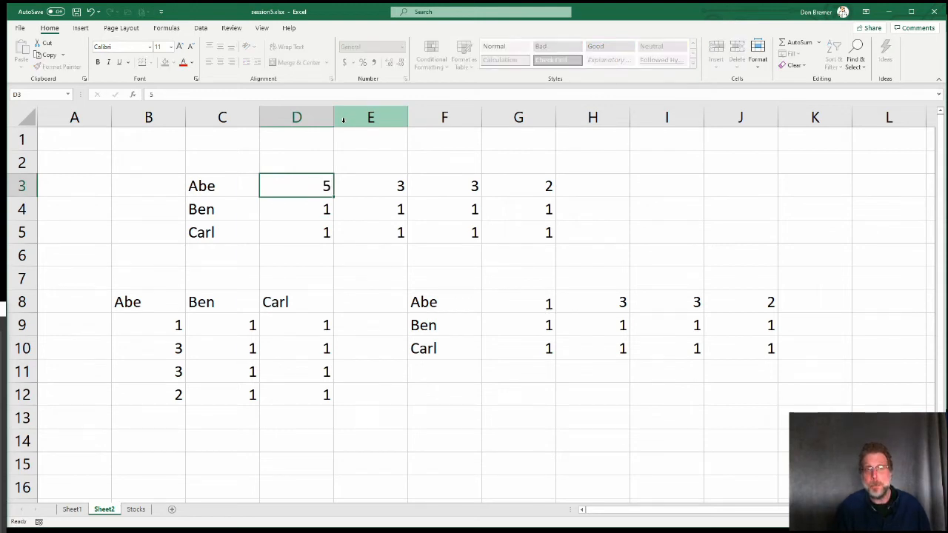
pyautogui.press('Return')
pyautogui.click(526, 302)
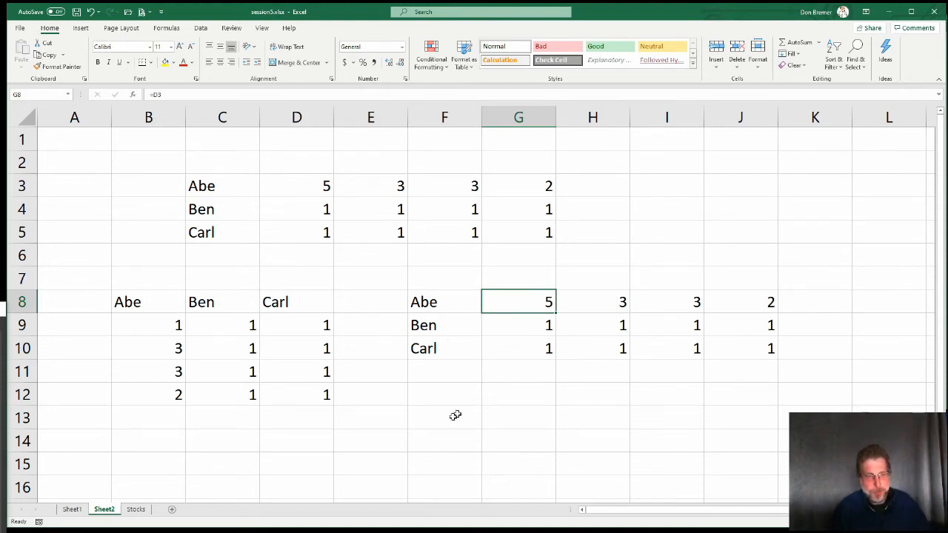
# - On the Stocks sheet, apply the Good cell style to G8 and the Bad style to the Microsoft data in J3:P7
pyautogui.click(136, 509)
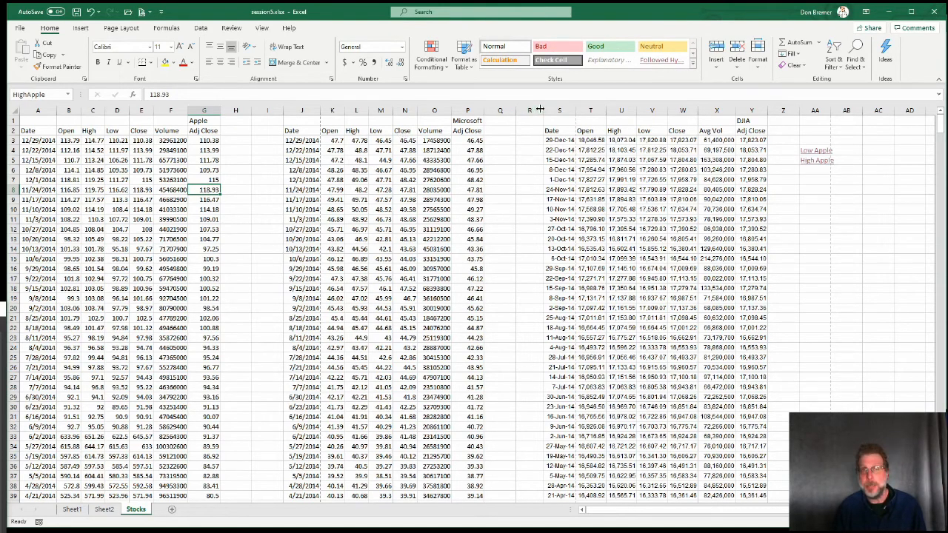
pyautogui.click(613, 50)
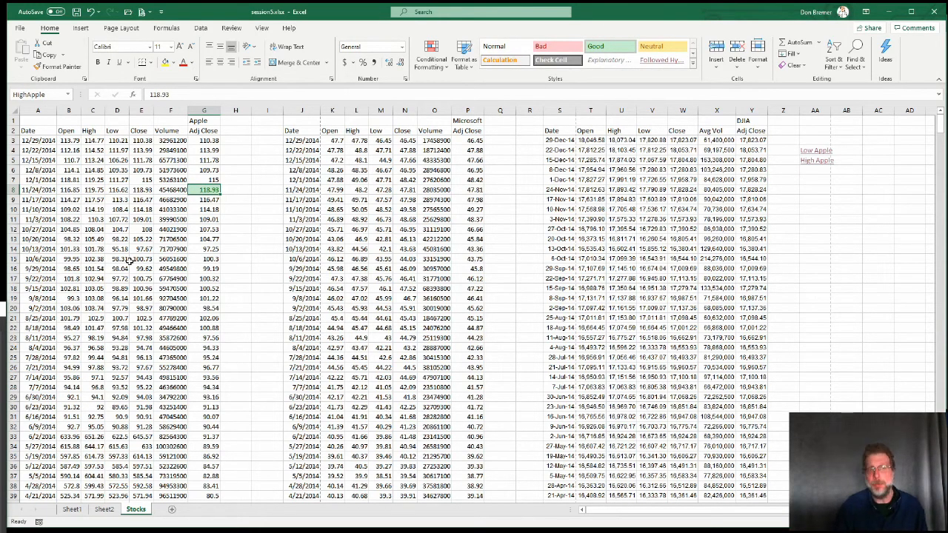
pyautogui.click(296, 141)
pyautogui.moveTo(296, 140); pyautogui.dragTo(481, 181)
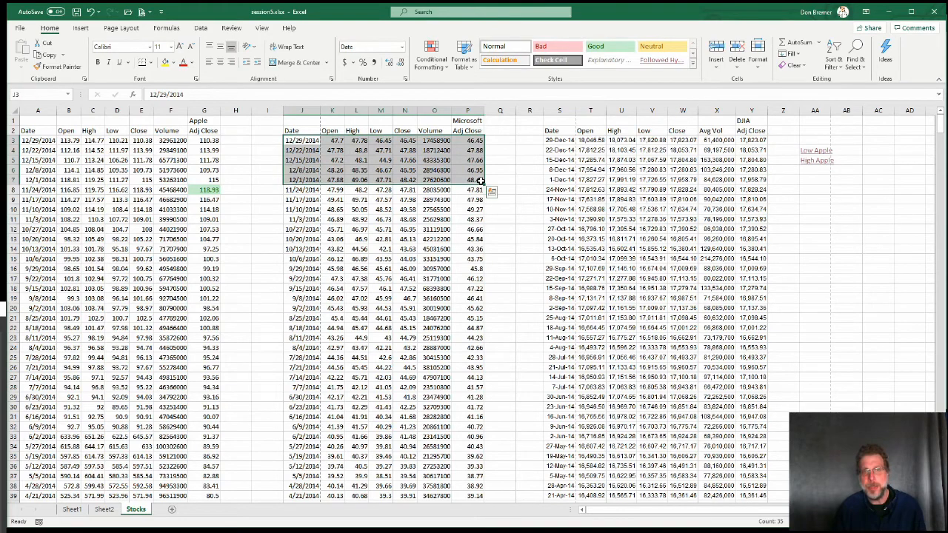
pyautogui.click(556, 46)
pyautogui.click(341, 239)
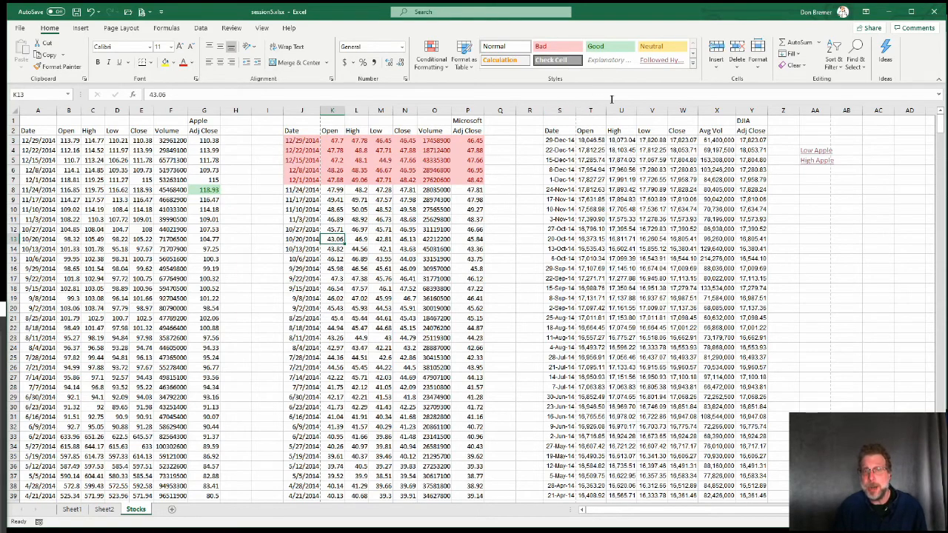
# - Apply the Warning Text cell style to K13 and to the Microsoft rows in J11:P14
pyautogui.click(693, 65)
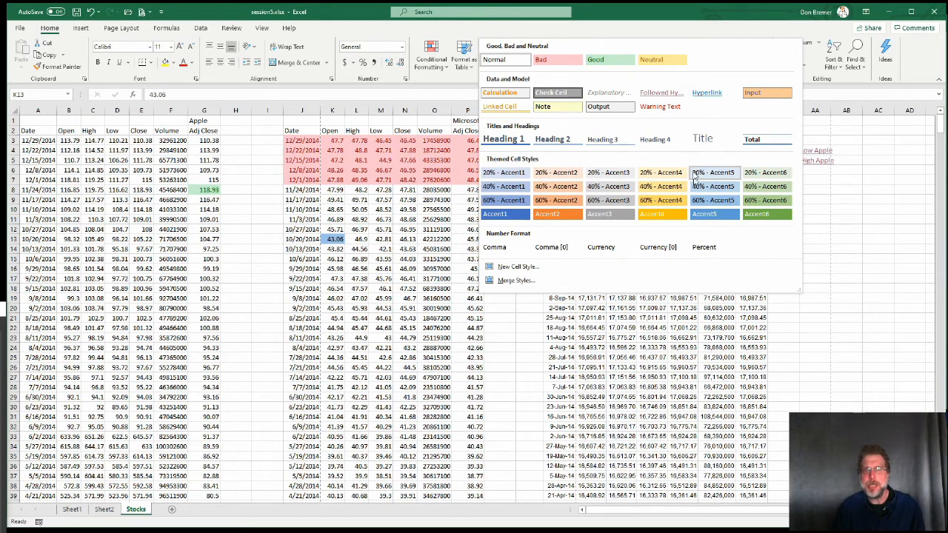
pyautogui.click(666, 107)
pyautogui.moveTo(294, 222); pyautogui.dragTo(474, 249)
pyautogui.scroll(1, 592, 52)
pyautogui.click(557, 60)
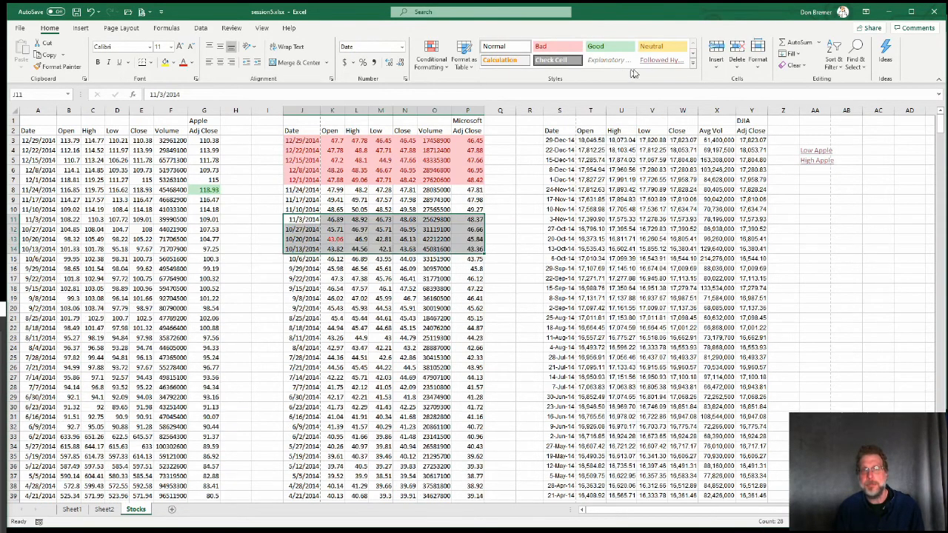
pyautogui.click(692, 65)
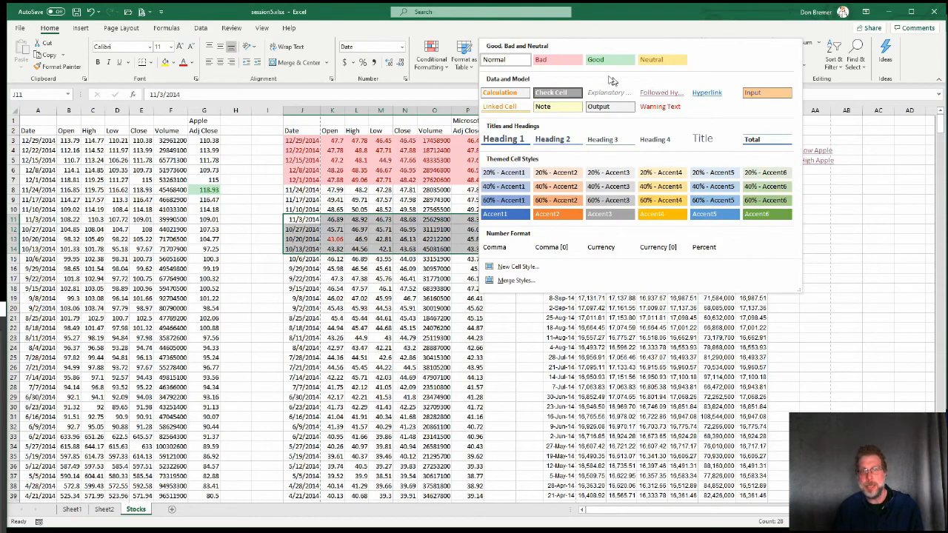
pyautogui.click(659, 107)
pyautogui.click(429, 277)
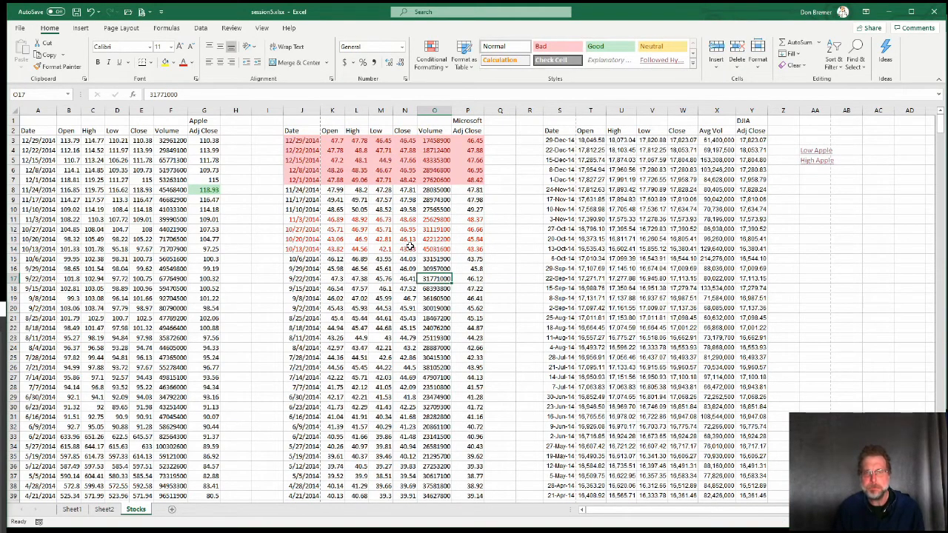
pyautogui.click(390, 289)
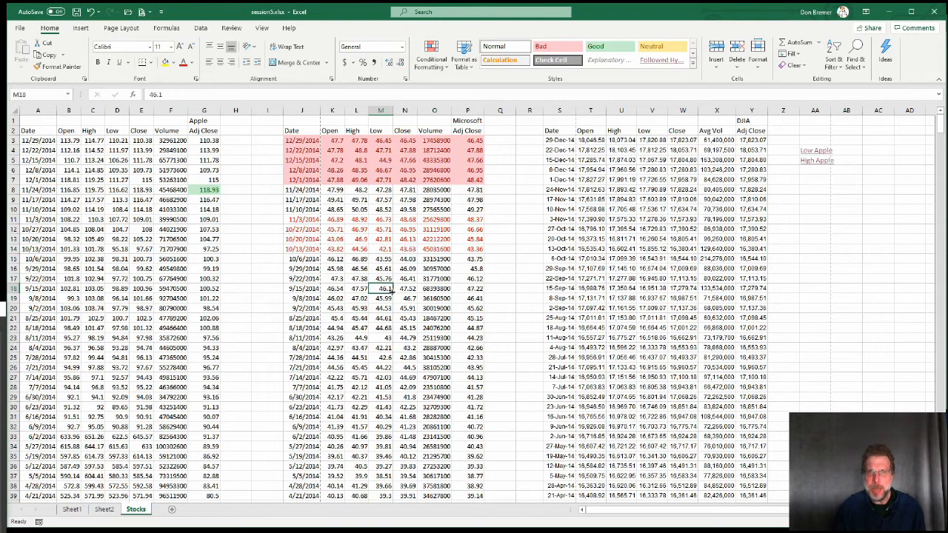
pyautogui.click(692, 66)
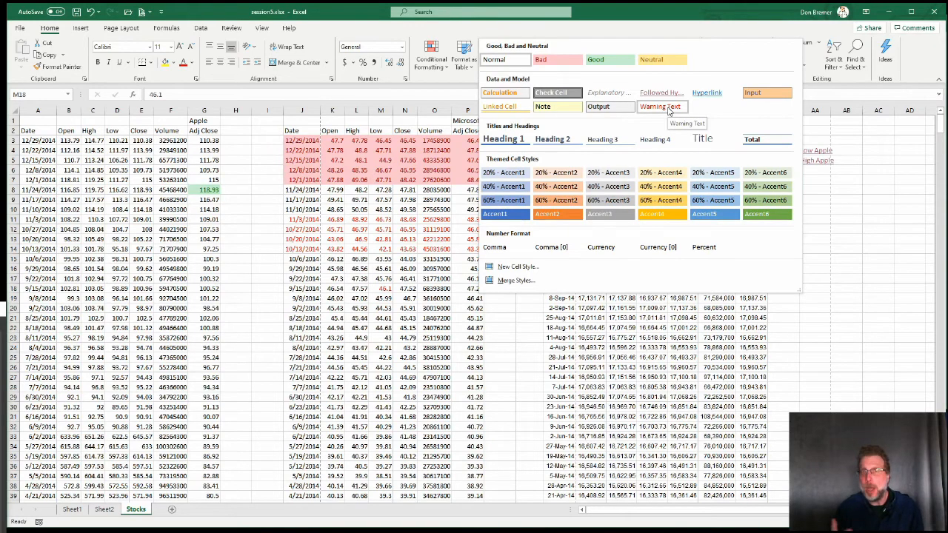
pyautogui.click(398, 336)
# - Apply the Warning Text cell style to the Microsoft Close value in N22
pyautogui.click(402, 330)
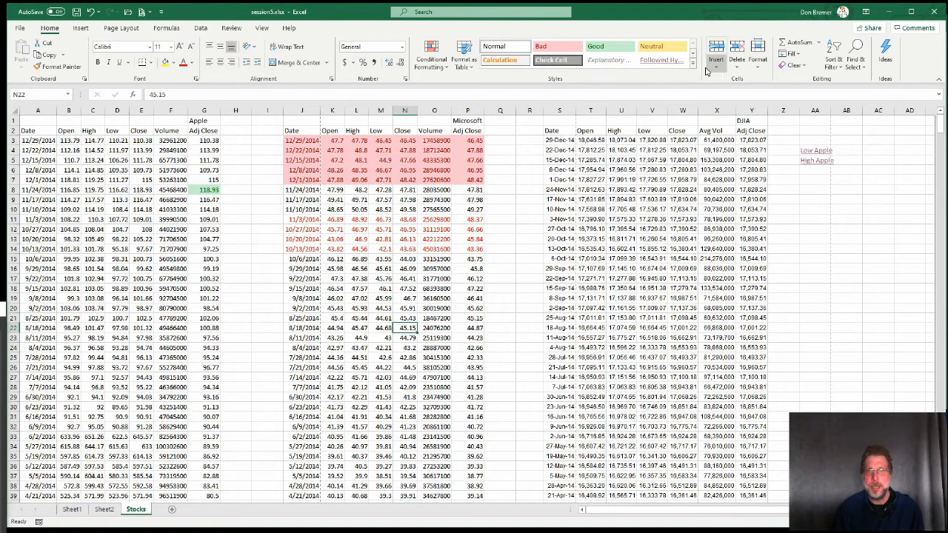
pyautogui.click(693, 71)
pyautogui.click(661, 107)
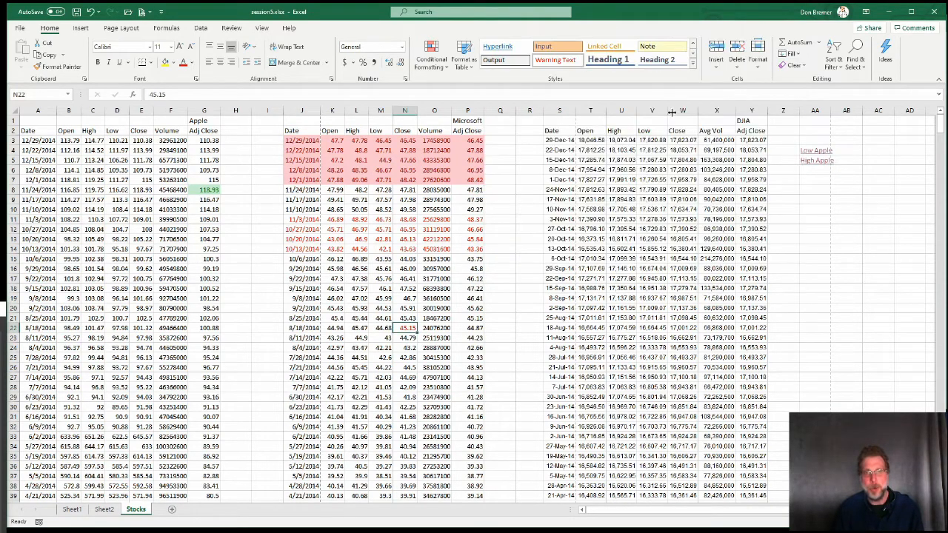
# - Modify the Warning Text cell style to include a fill and set its background color to yellow
pyautogui.click(692, 64)
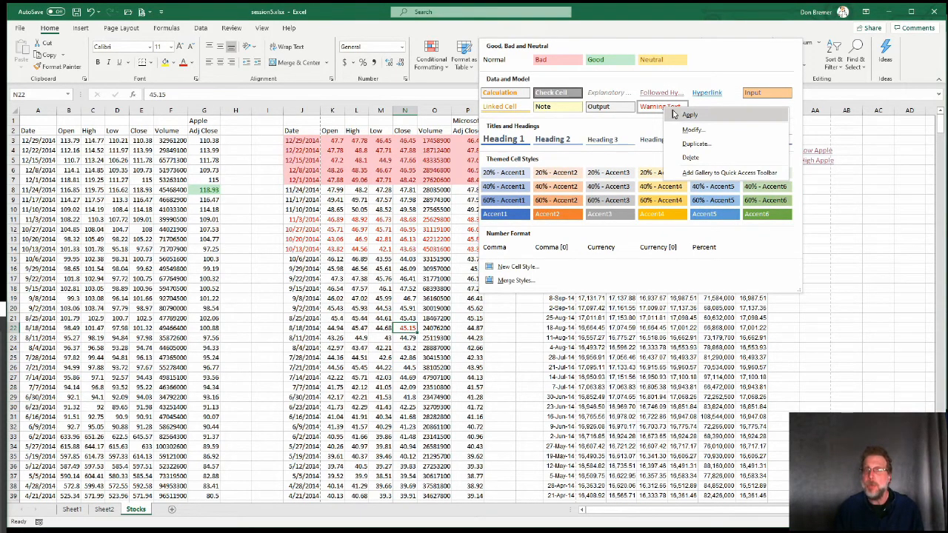
pyautogui.click(694, 130)
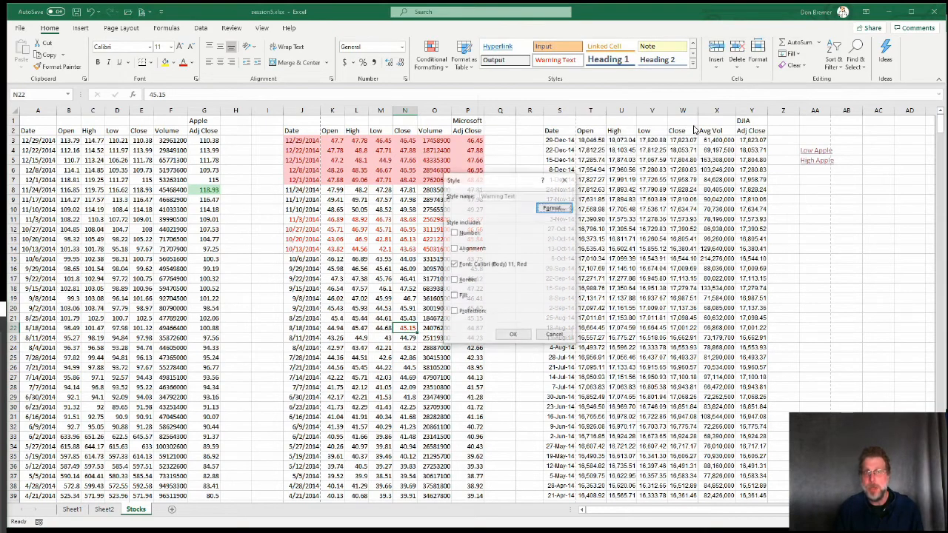
pyautogui.moveTo(499, 184); pyautogui.dragTo(652, 169)
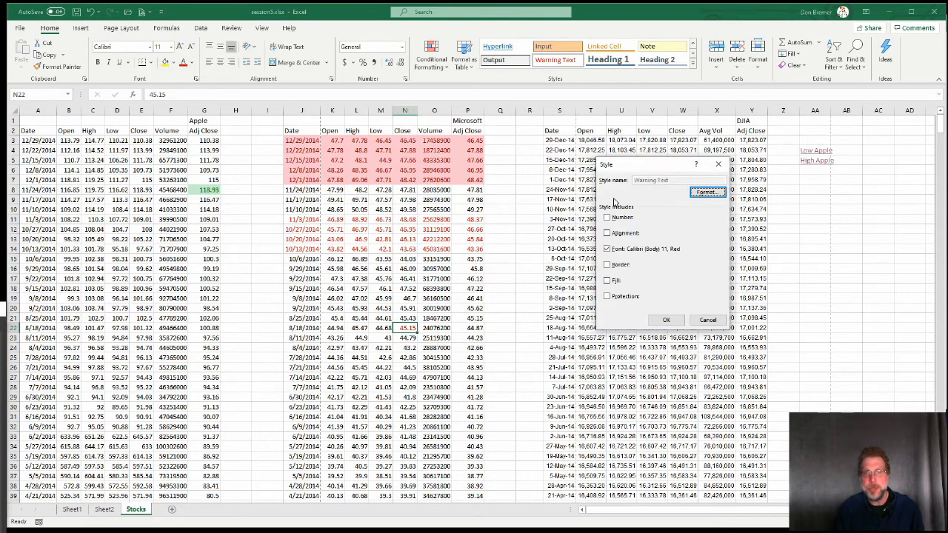
pyautogui.click(615, 282)
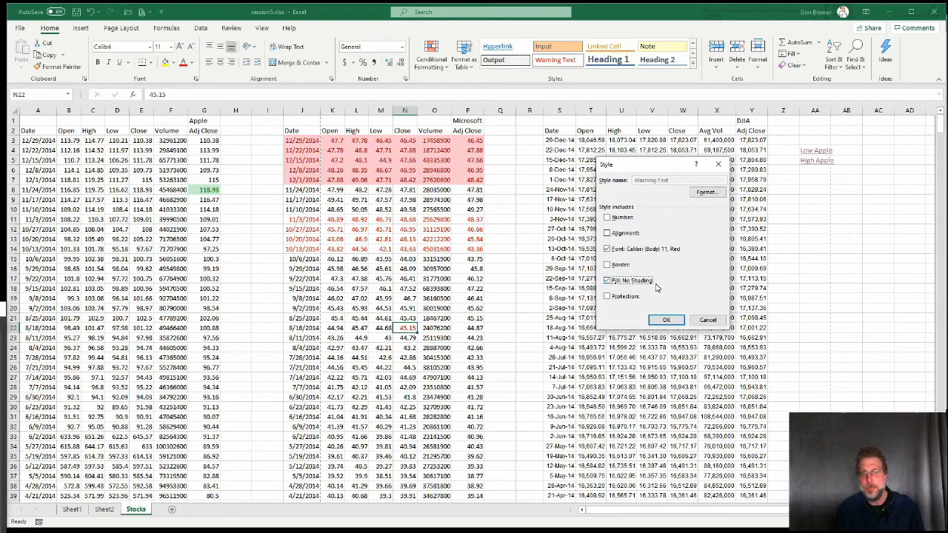
pyautogui.click(702, 194)
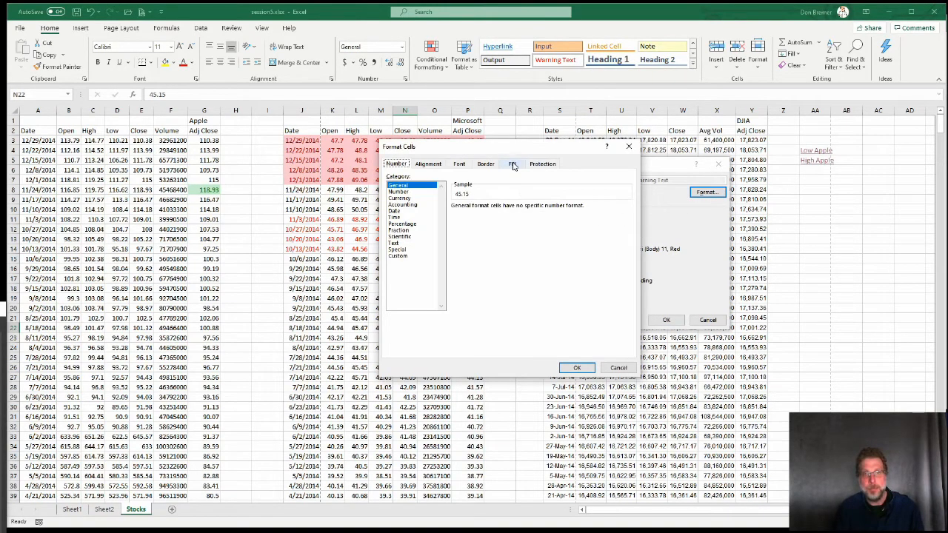
pyautogui.click(510, 165)
pyautogui.click(422, 261)
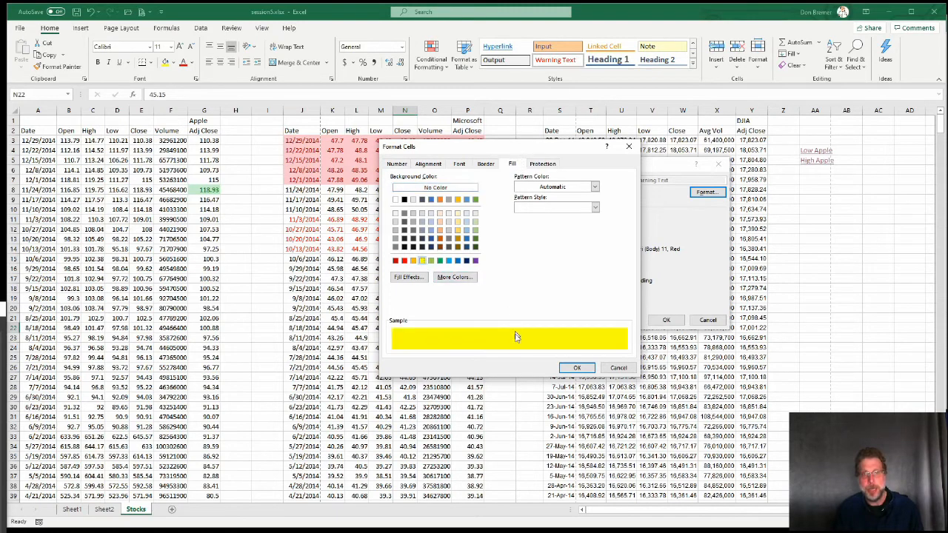
pyautogui.click(576, 369)
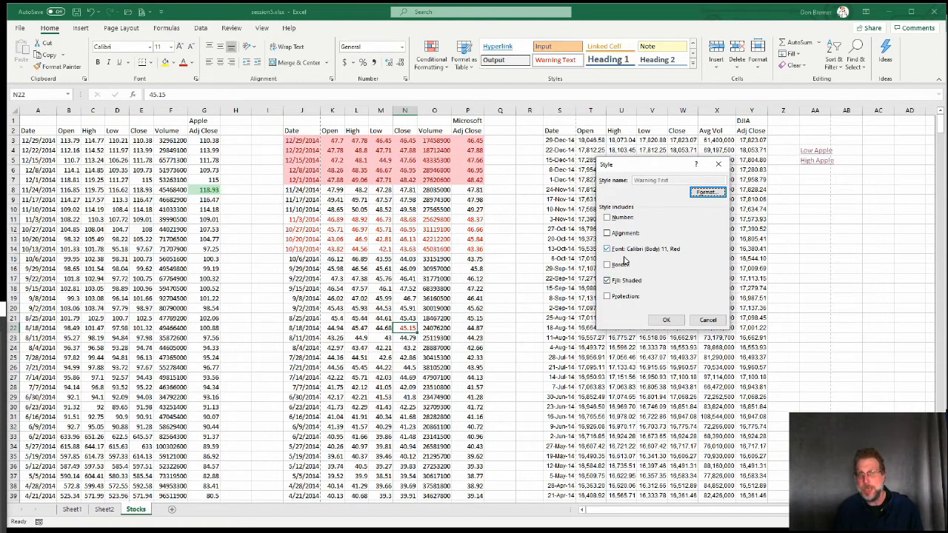
pyautogui.click(666, 320)
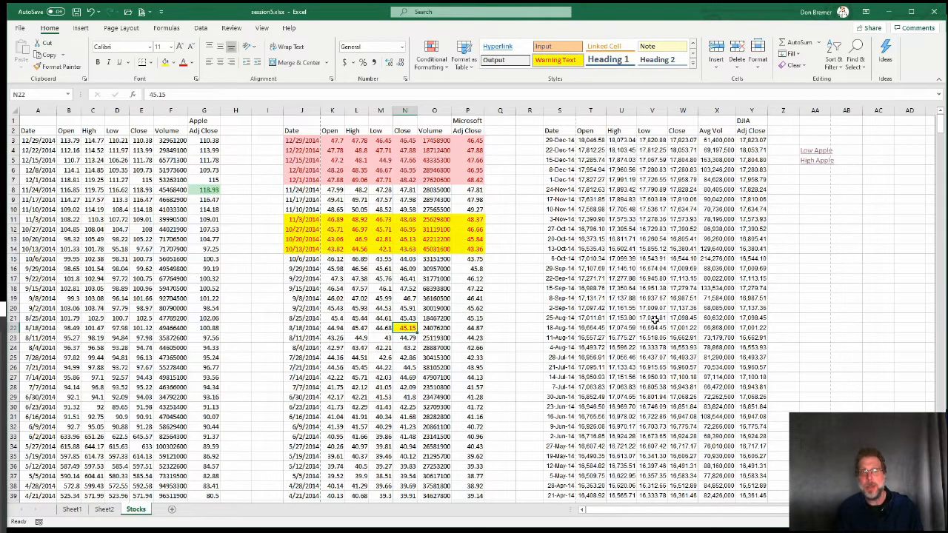